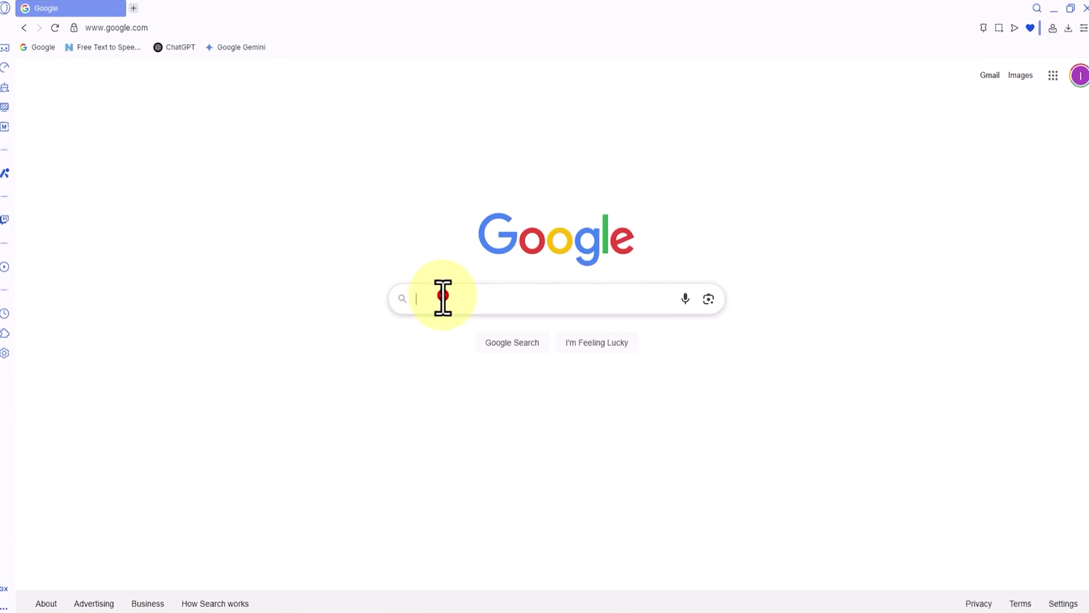
Step: Search Google for 'Piclumen' and open the 'PicLumen: Free AI Image Generator' result
{"action": "left_click", "coordinate": [443, 297]}
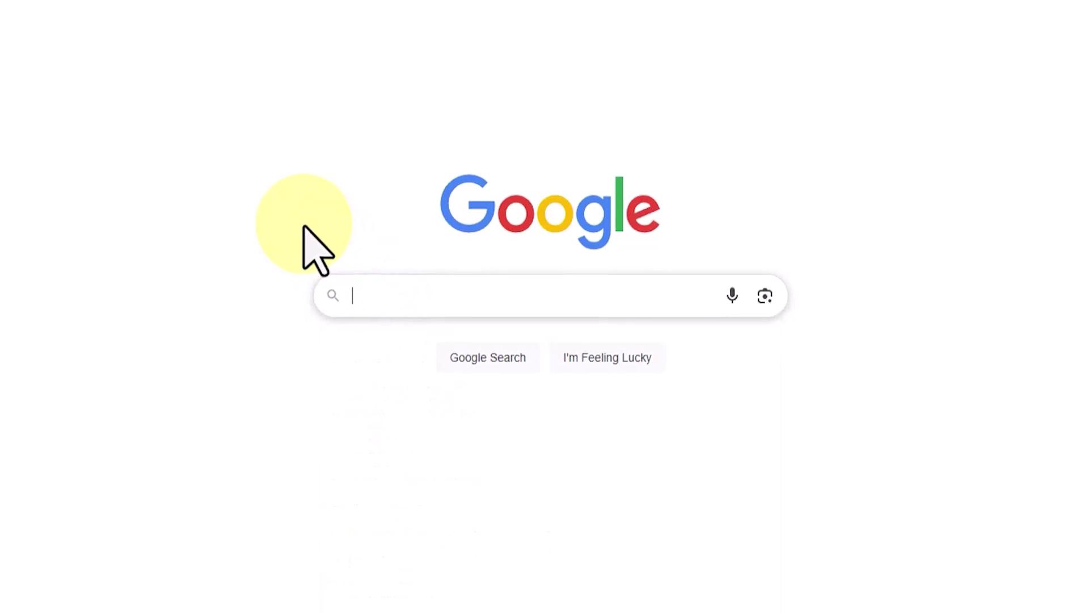
{"action": "type", "text": "Piclume"}
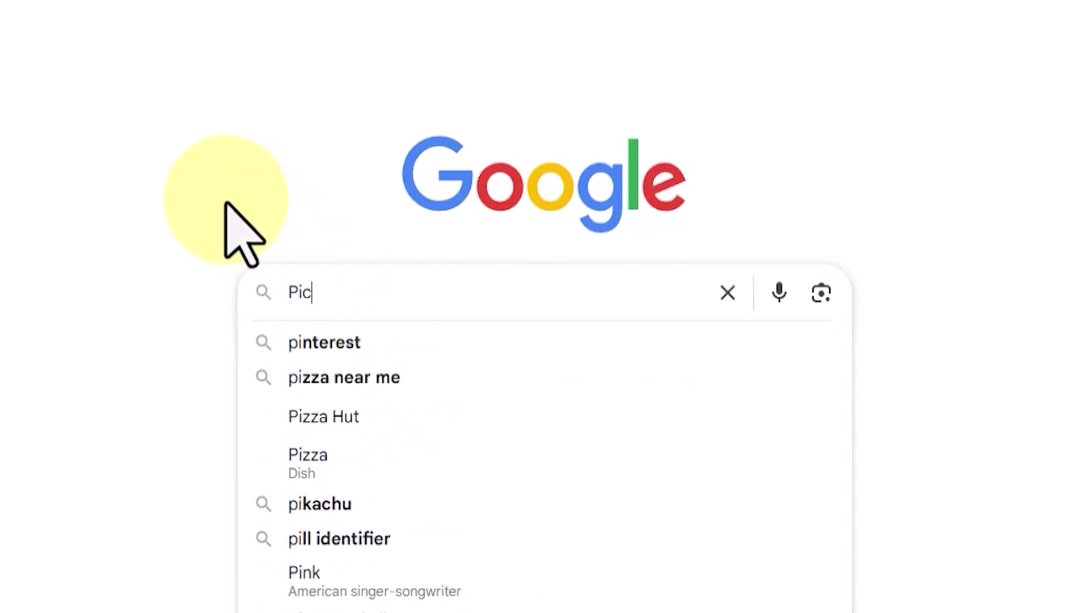
{"action": "type", "text": "n"}
{"action": "key", "text": "Escape"}
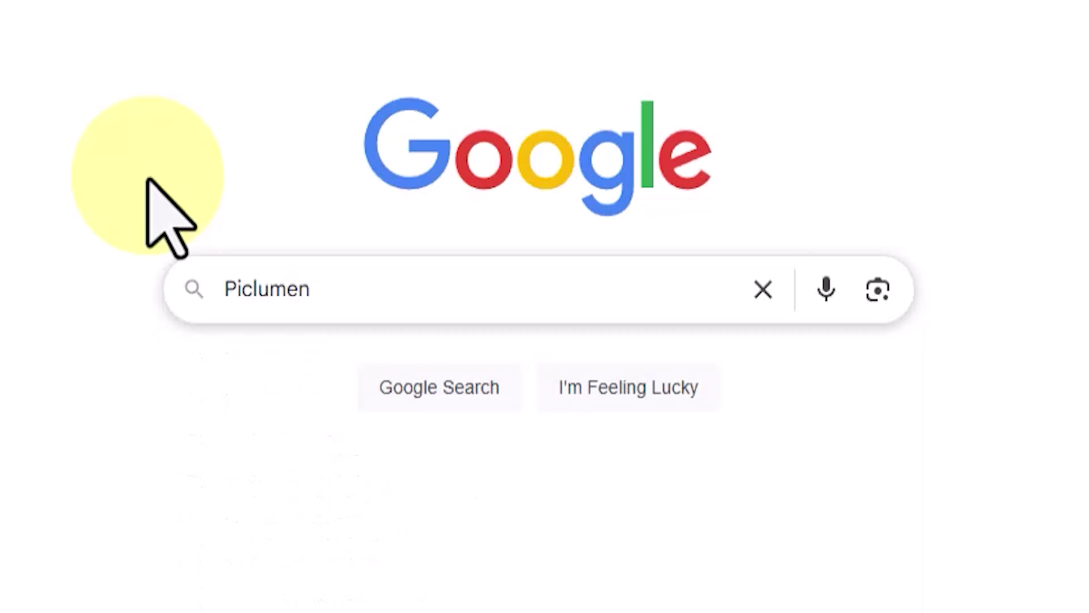
{"action": "left_click", "coordinate": [492, 391]}
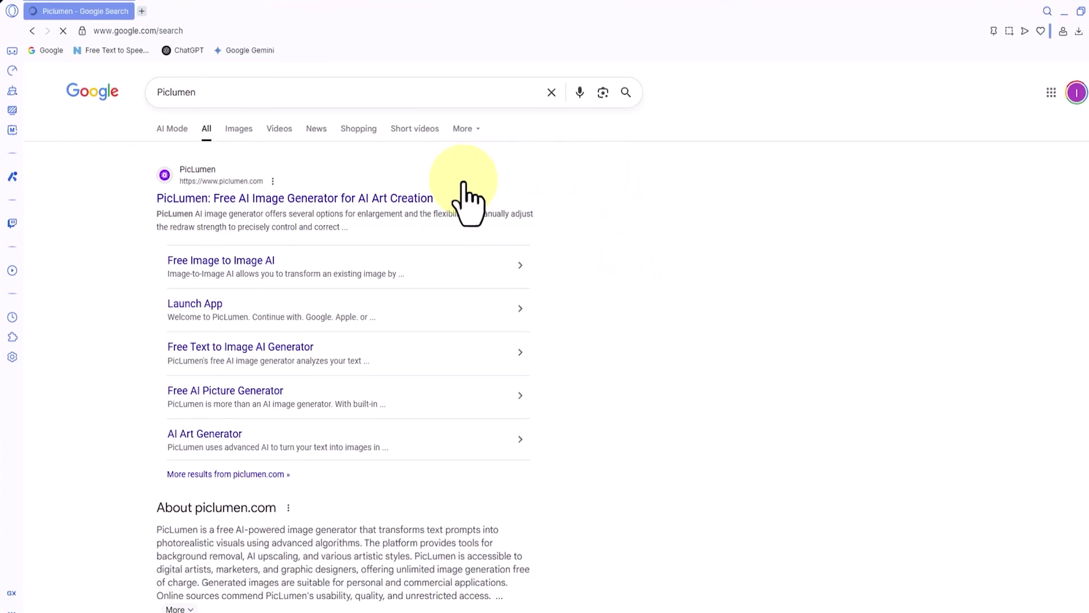
{"action": "left_click", "coordinate": [418, 195]}
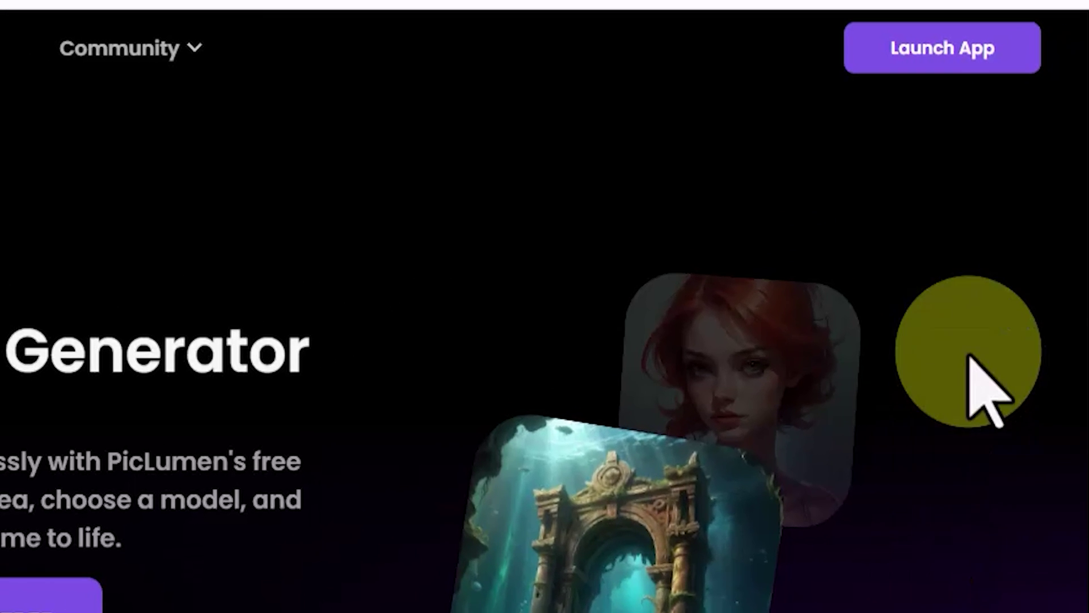
Step: Launch the PicLumen app and sign in with a Google account
{"action": "left_click", "coordinate": [1022, 65]}
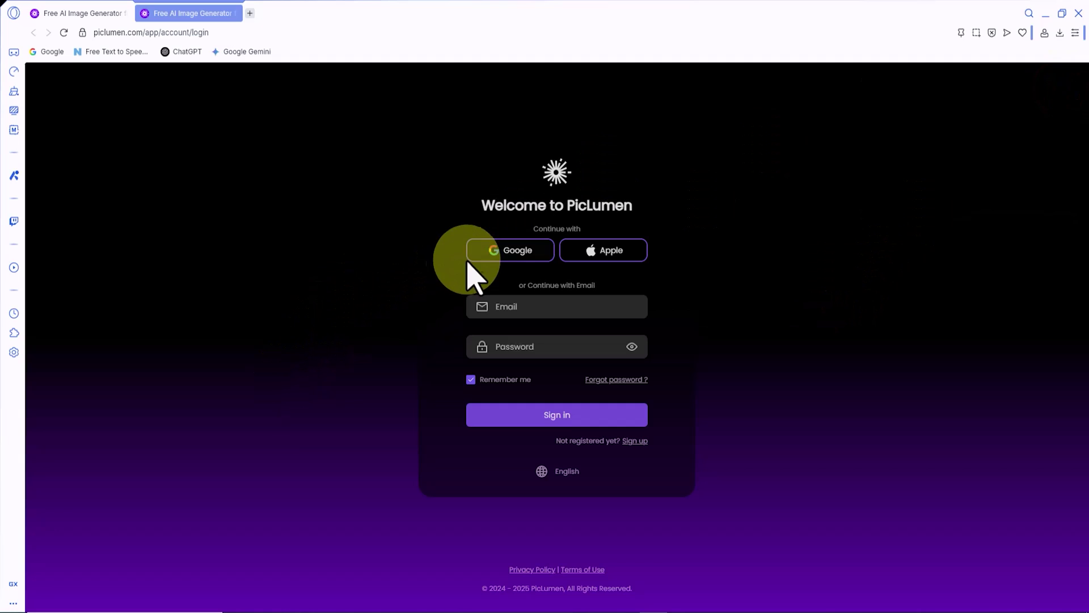
{"action": "left_click", "coordinate": [474, 252]}
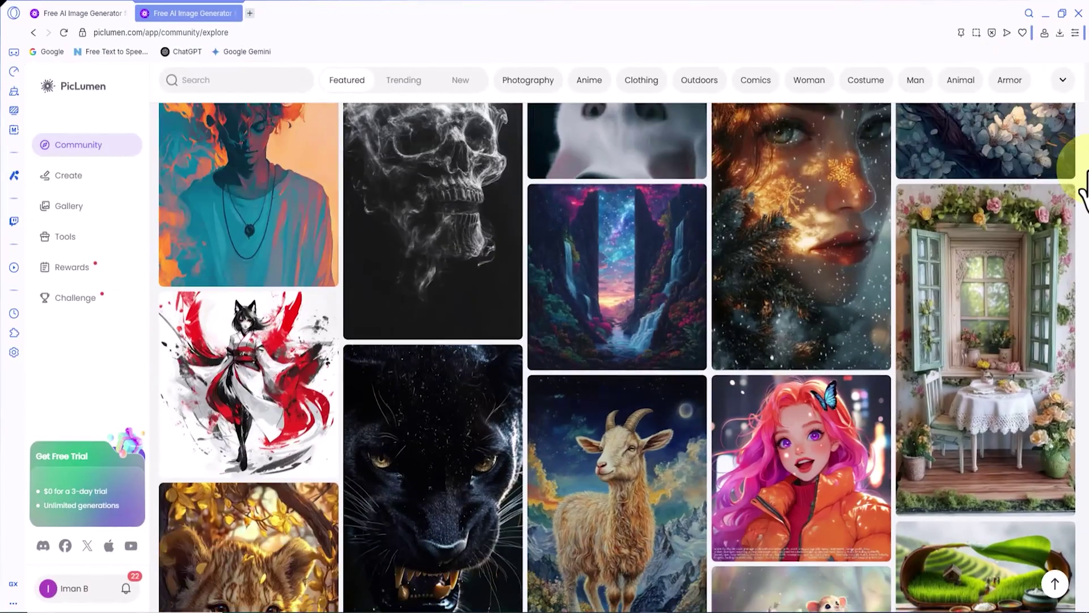
Step: Scroll the Community feed and open the sand-dune woman portrait's detail page
{"action": "scroll", "coordinate": [1072, 185], "scroll_direction": "down", "scroll_amount": 8}
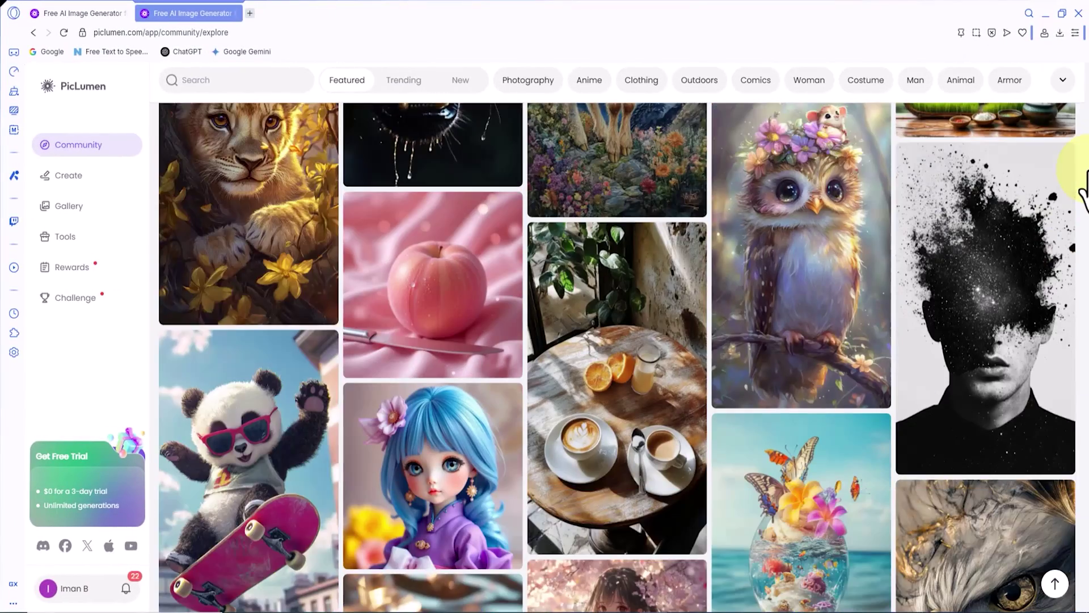
{"action": "scroll", "coordinate": [1082, 181], "scroll_direction": "down", "scroll_amount": 10}
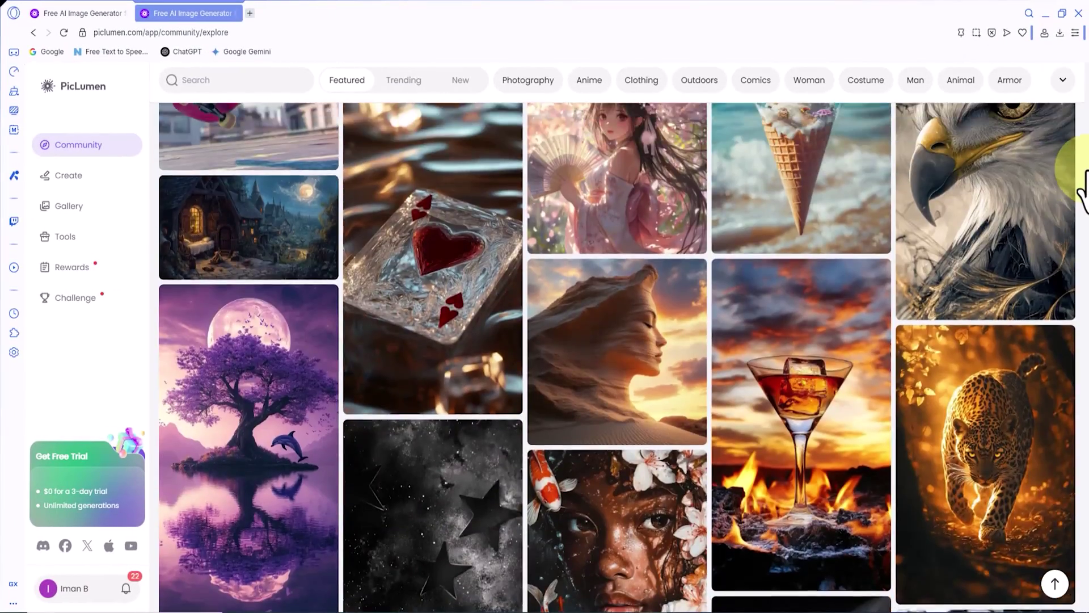
{"action": "scroll", "coordinate": [1082, 188], "scroll_direction": "down", "scroll_amount": 5}
{"action": "scroll", "coordinate": [1082, 187], "scroll_direction": "down", "scroll_amount": 11}
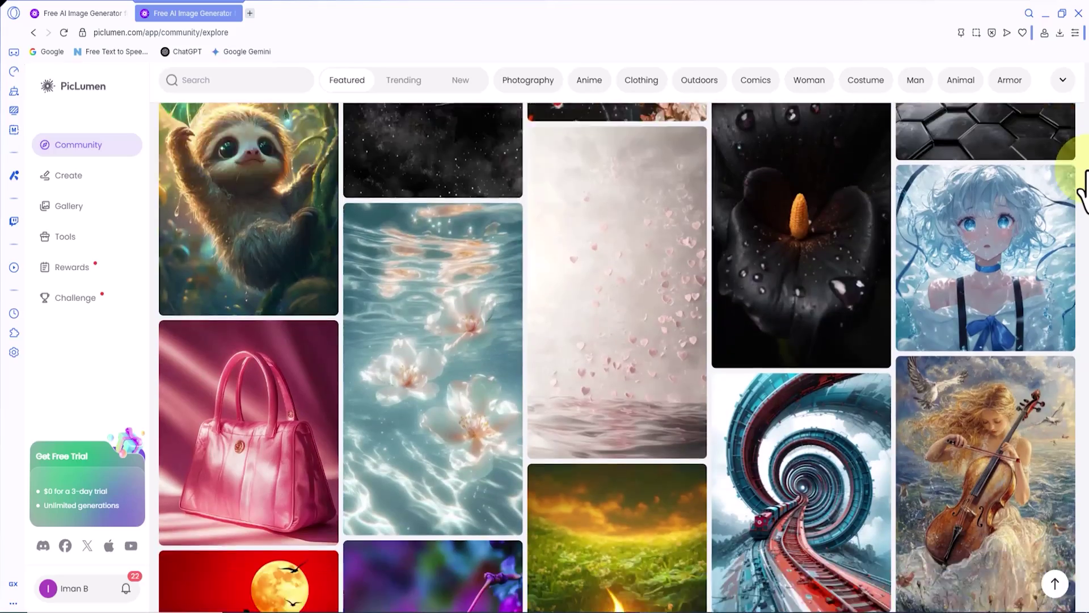
{"action": "scroll", "coordinate": [1082, 187], "scroll_direction": "up", "scroll_amount": 20}
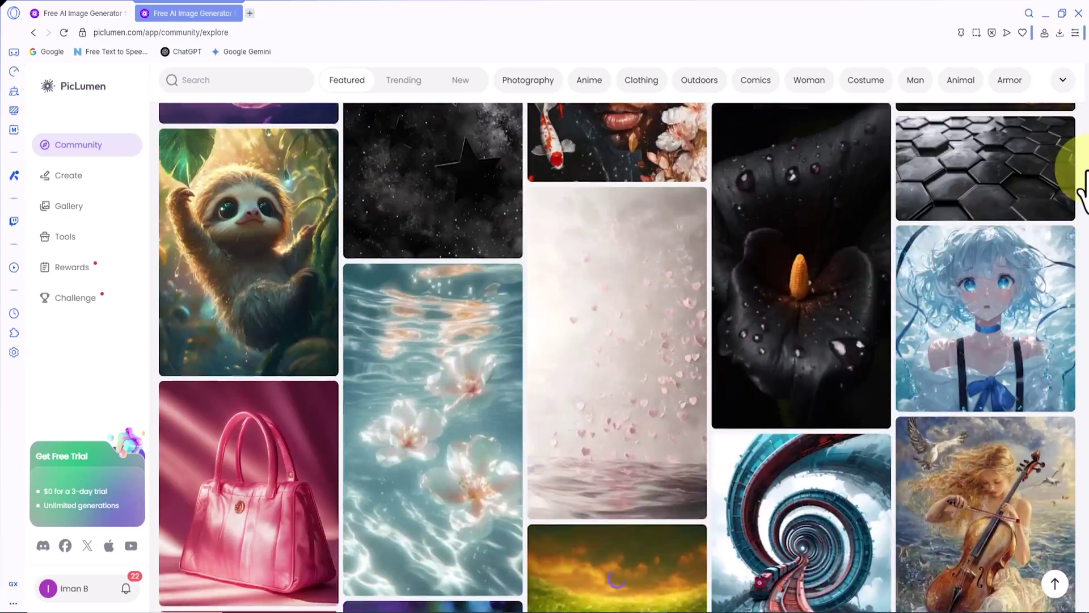
{"action": "scroll", "coordinate": [1082, 187], "scroll_direction": "up", "scroll_amount": 6}
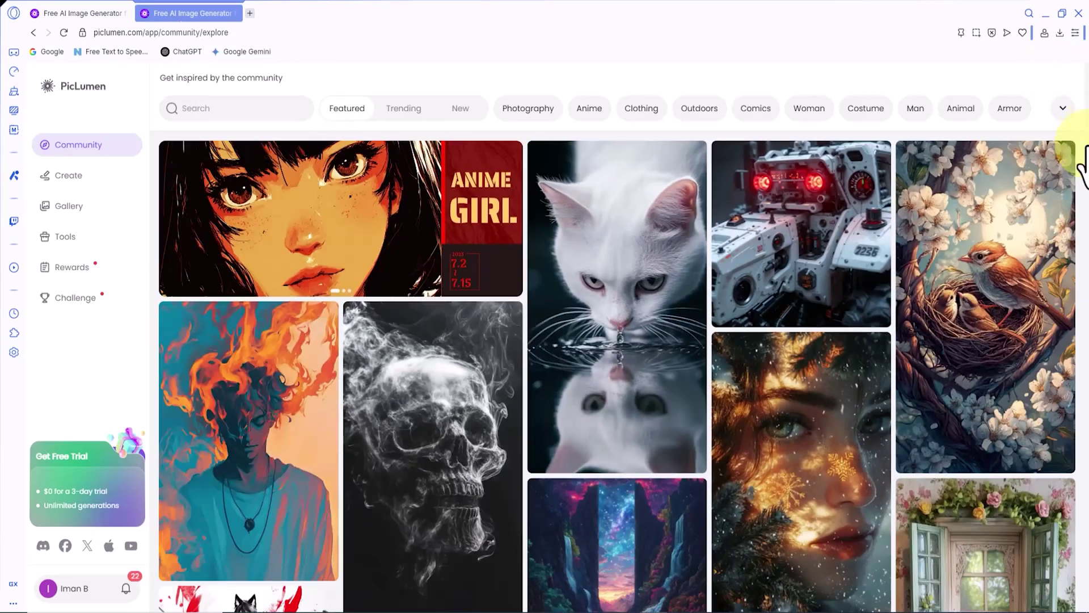
{"action": "scroll", "coordinate": [1082, 175], "scroll_direction": "down", "scroll_amount": 15}
{"action": "scroll", "coordinate": [1083, 175], "scroll_direction": "down", "scroll_amount": 10}
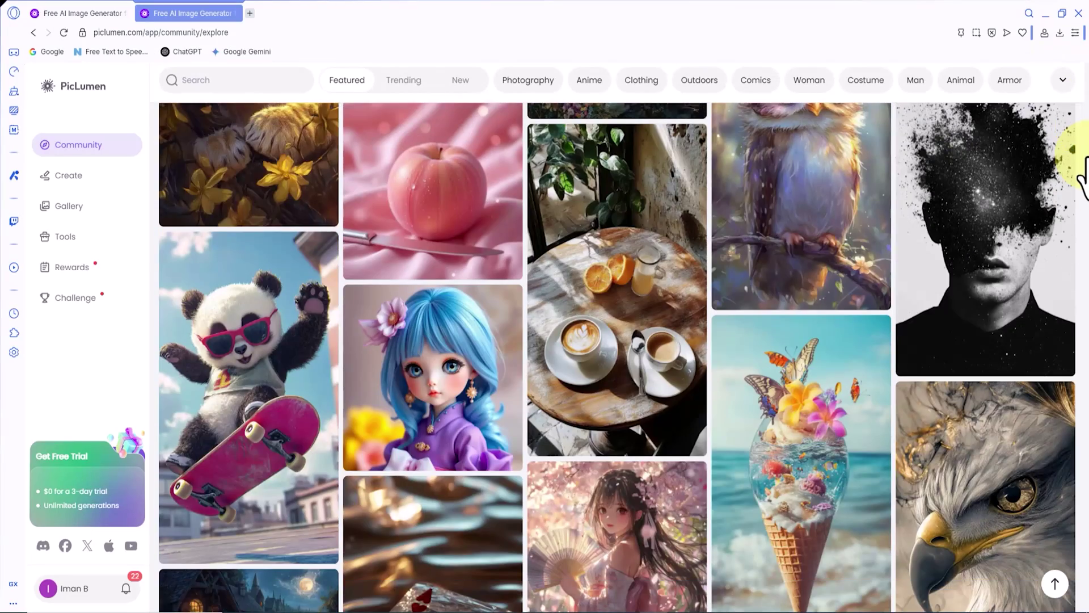
{"action": "scroll", "coordinate": [1083, 176], "scroll_direction": "down", "scroll_amount": 4}
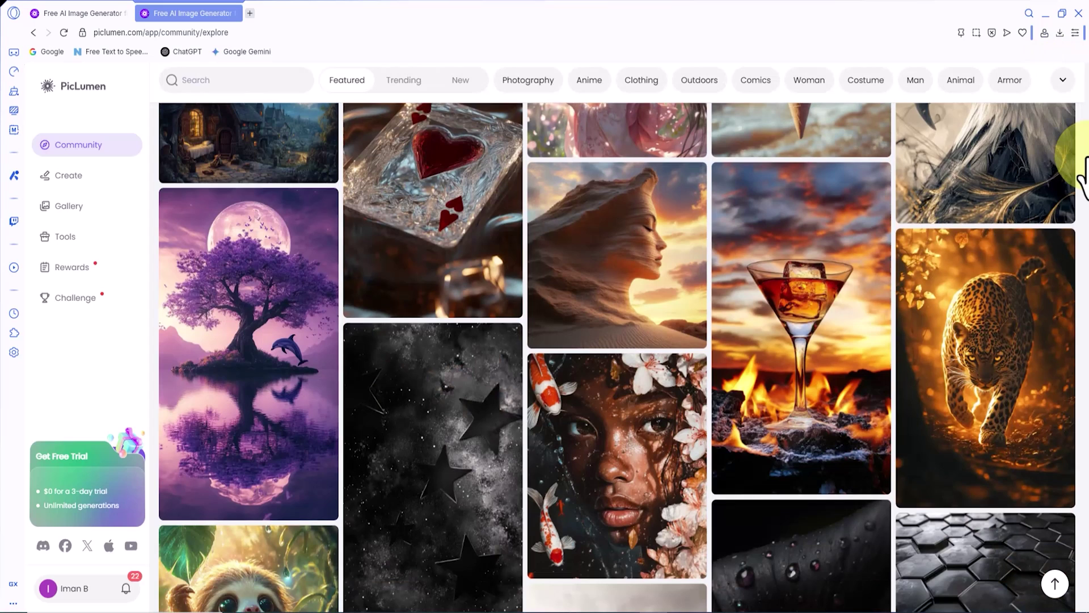
{"action": "left_click", "coordinate": [662, 265]}
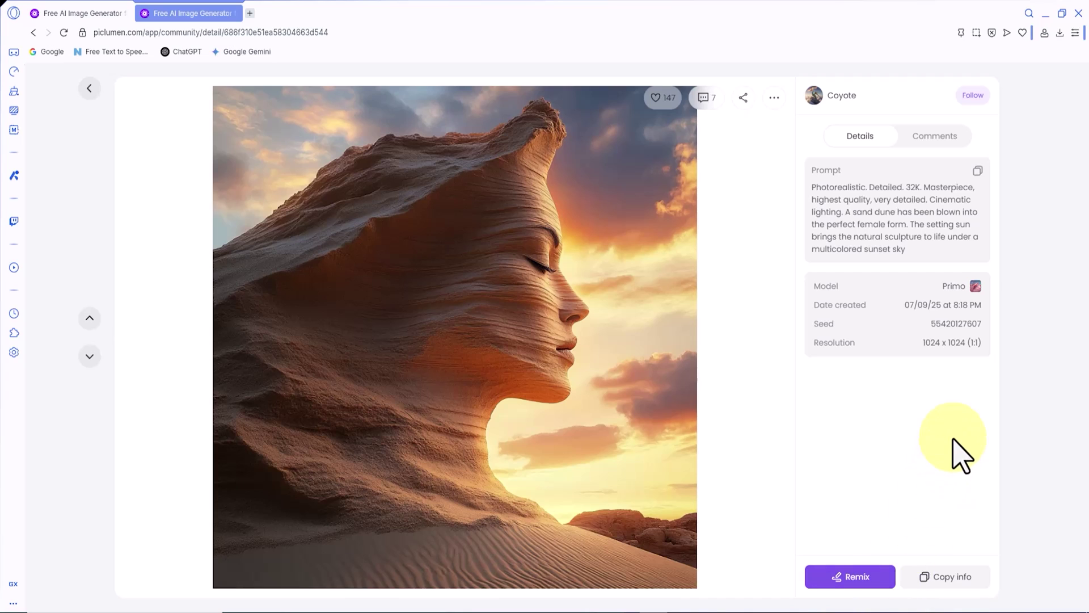
Step: Back on the feed, view the language choices unchanged, then open Account Settings from the profile menu
{"action": "left_click", "coordinate": [91, 83]}
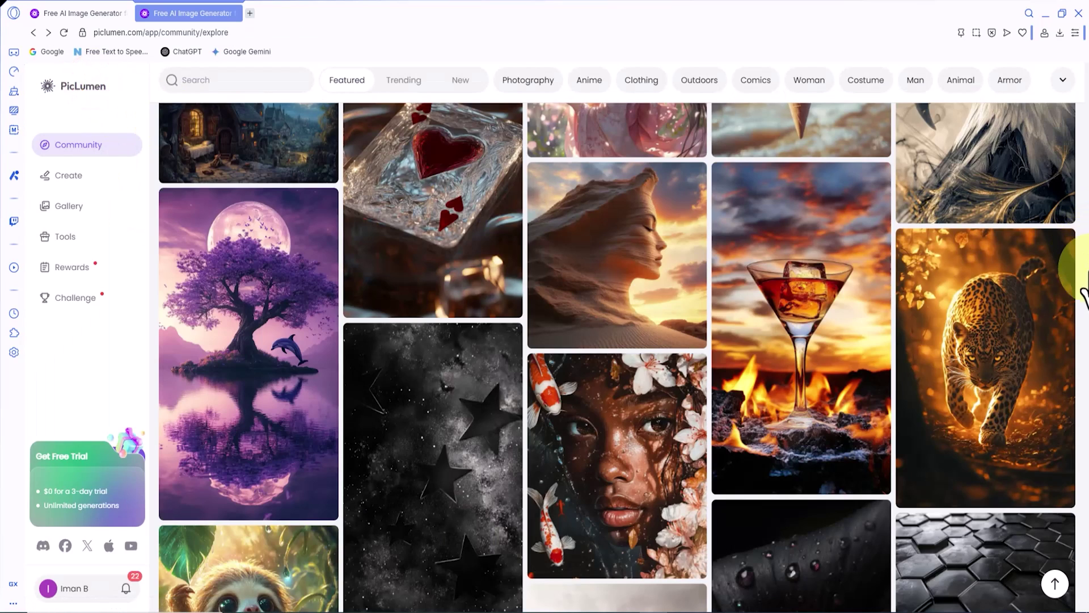
{"action": "scroll", "coordinate": [1078, 295], "scroll_direction": "down", "scroll_amount": 10}
{"action": "scroll", "coordinate": [1081, 295], "scroll_direction": "up", "scroll_amount": 10}
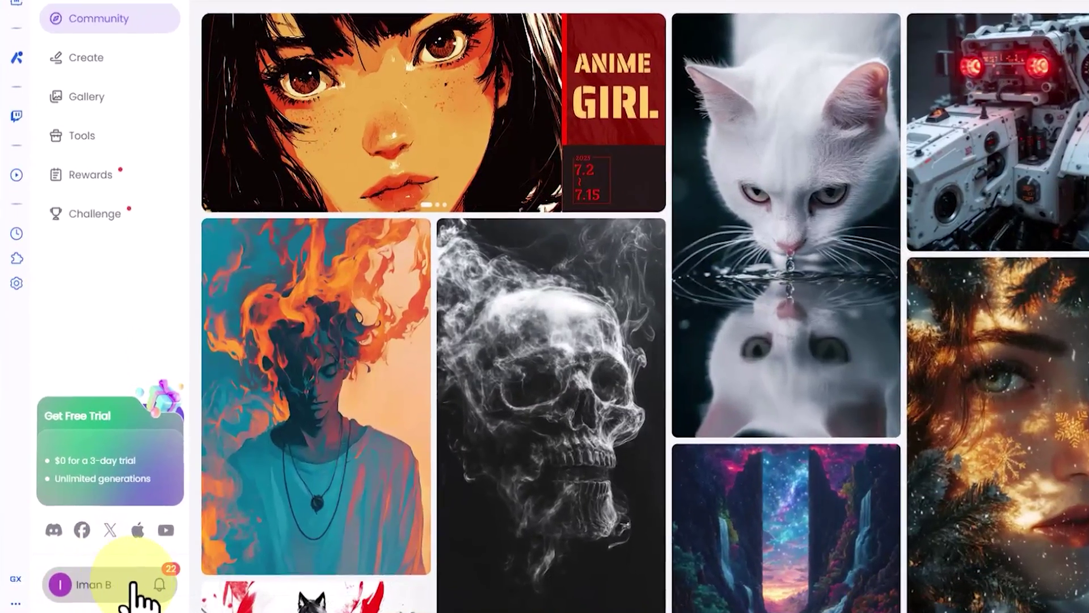
{"action": "left_click", "coordinate": [134, 583]}
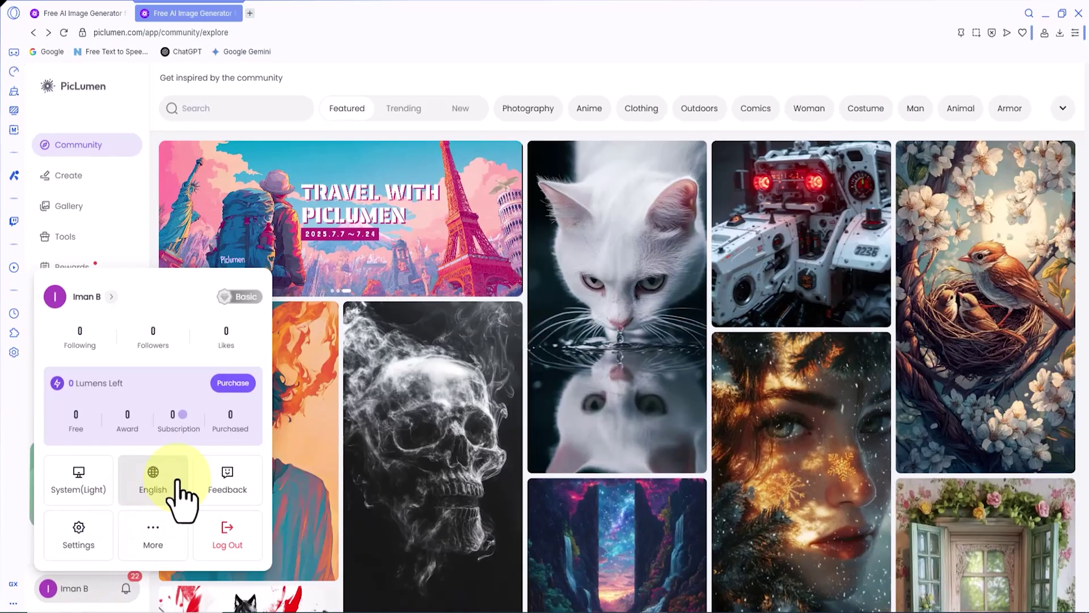
{"action": "left_click", "coordinate": [177, 477]}
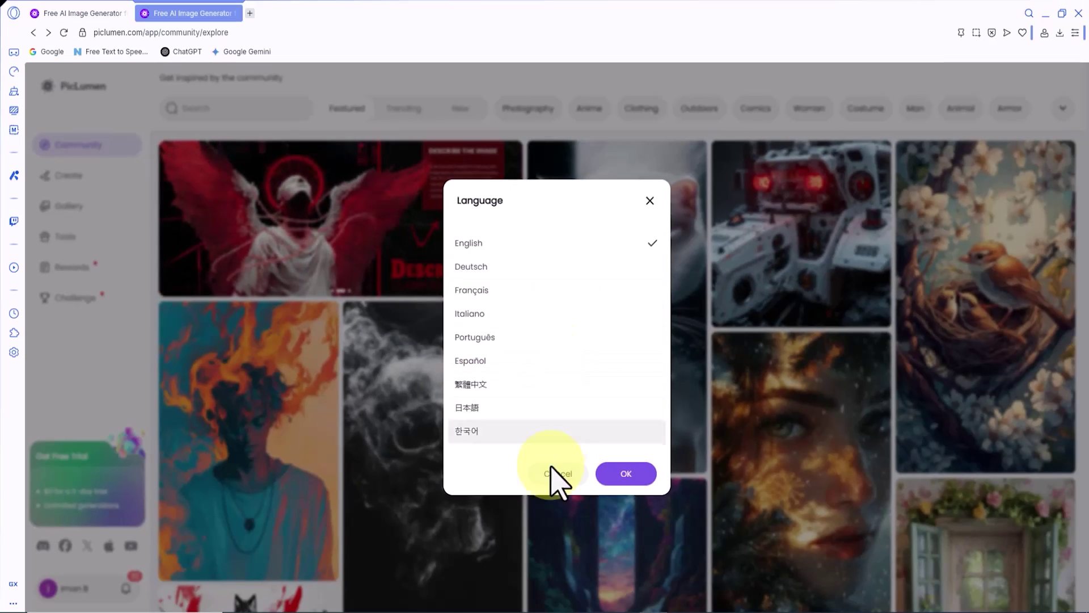
{"action": "left_click", "coordinate": [568, 553]}
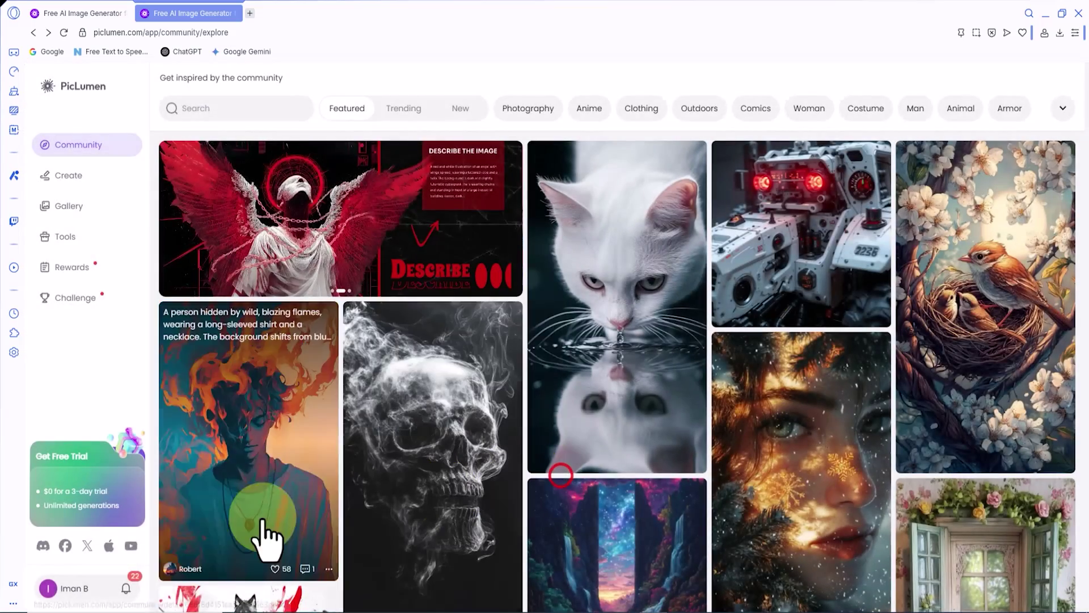
{"action": "left_click", "coordinate": [96, 586]}
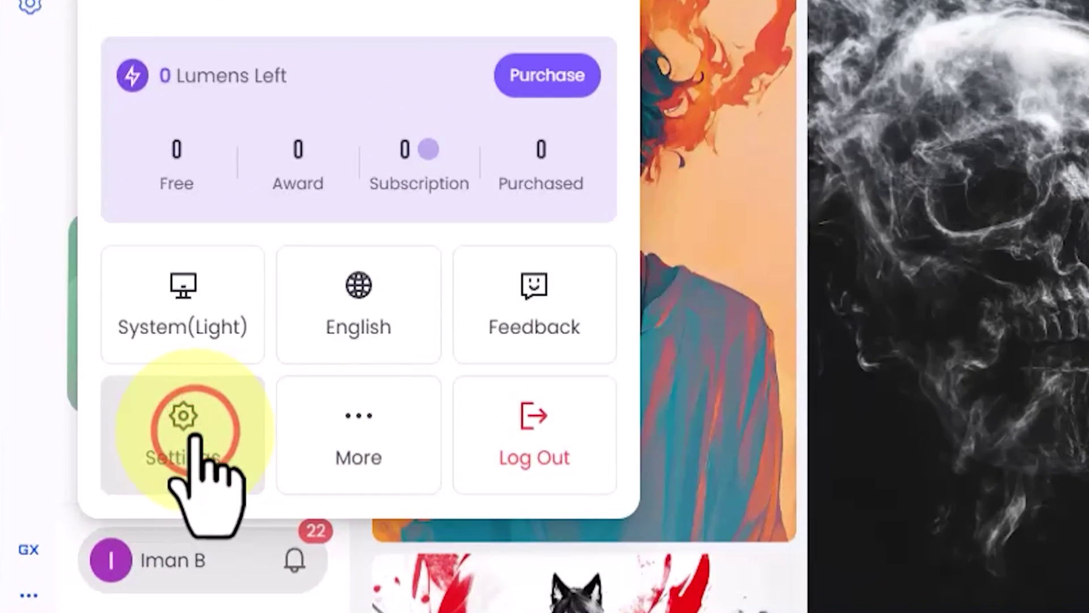
{"action": "left_click", "coordinate": [195, 434]}
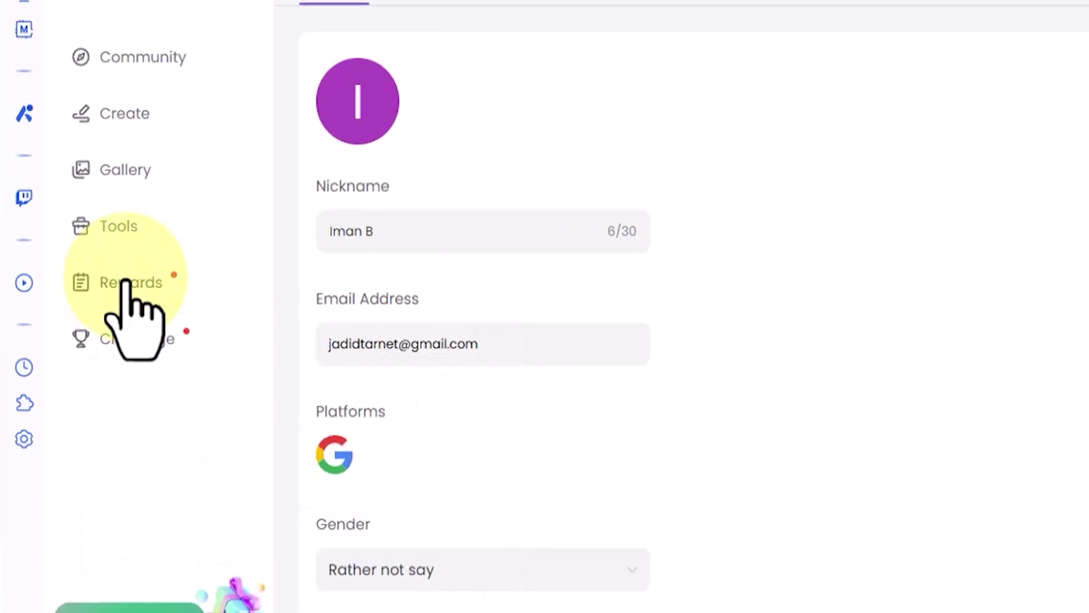
Step: Claim the daily 10 free Lumens in the Rewards Center
{"action": "left_click", "coordinate": [124, 282]}
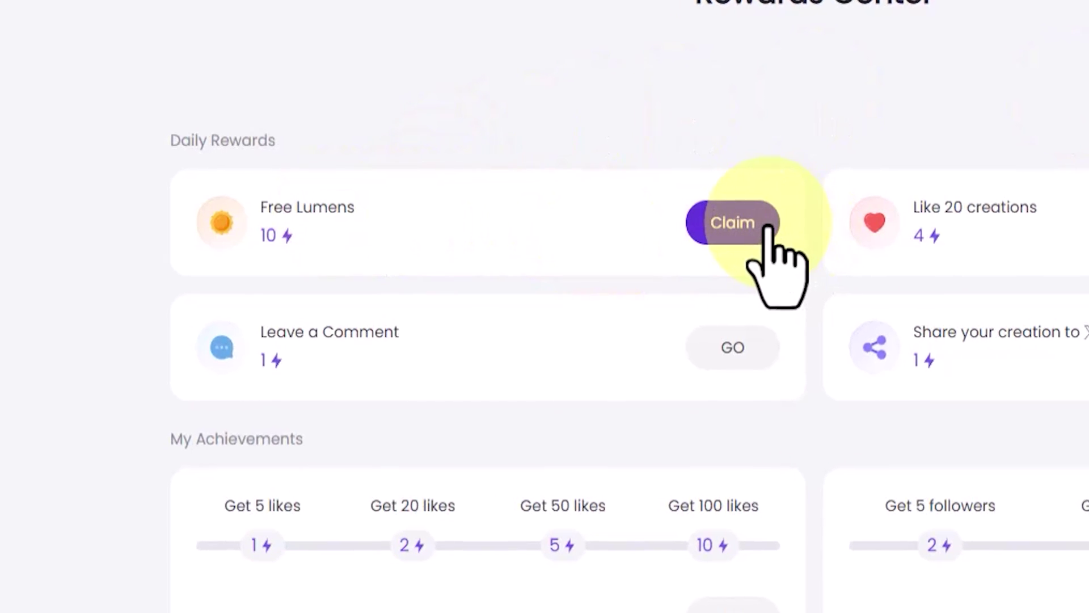
{"action": "left_click", "coordinate": [732, 224]}
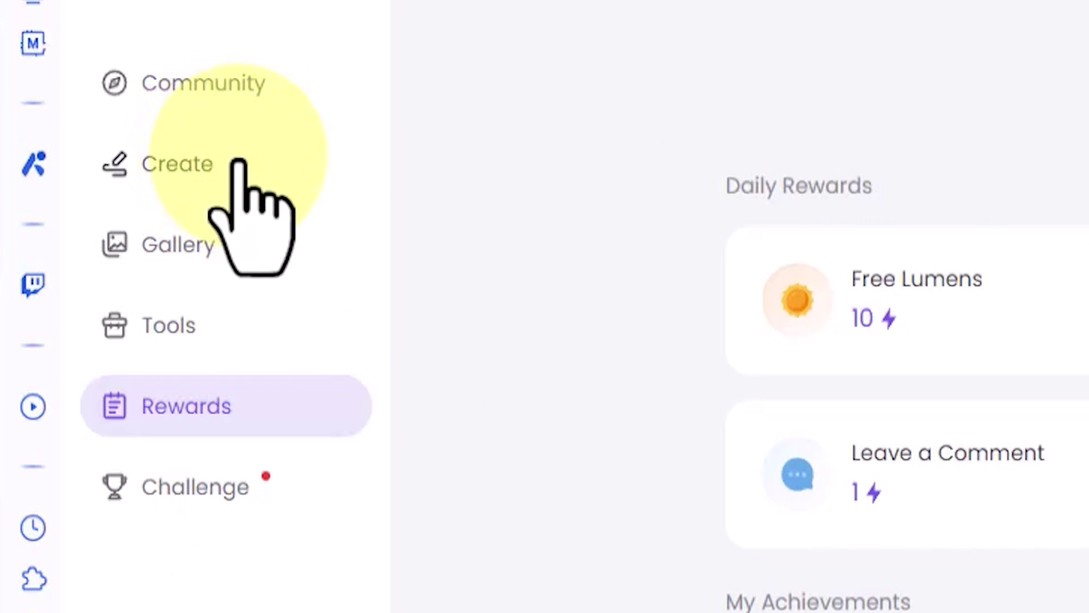
Step: On the Create page, paste the blonde-woman-in-red-dress portrait prompt into the prompt box
{"action": "left_click", "coordinate": [239, 158]}
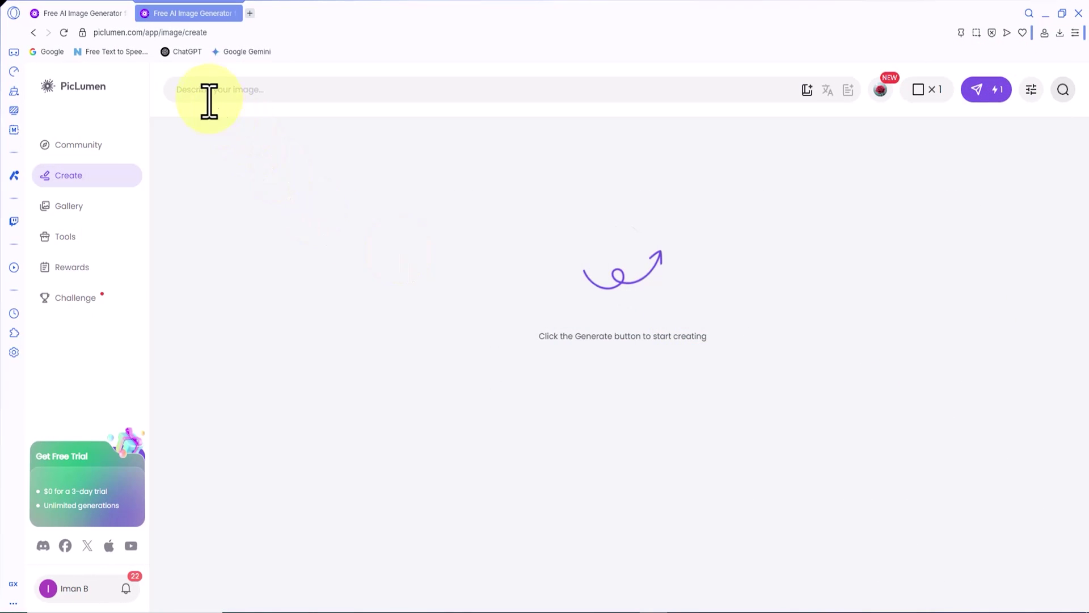
{"action": "right_click", "coordinate": [202, 86]}
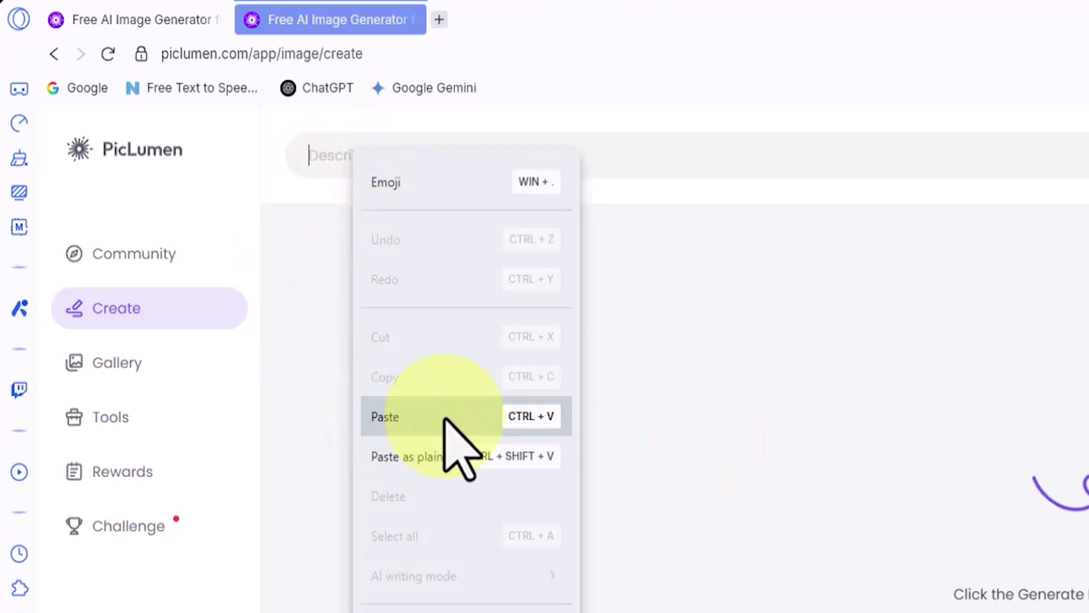
{"action": "left_click", "coordinate": [444, 417]}
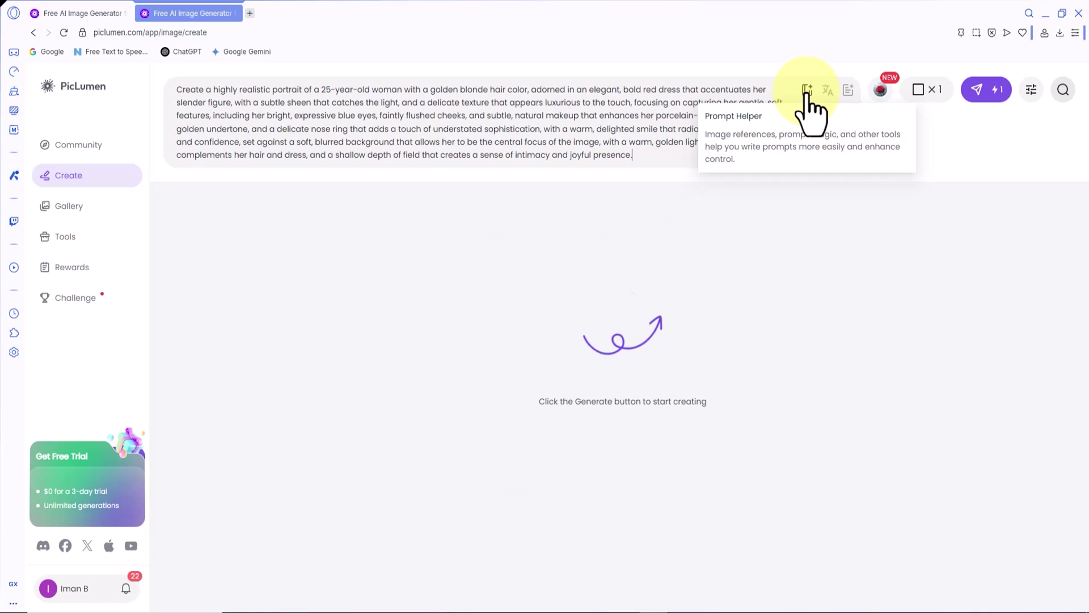
Step: Browse the Painting and then Photography style presets in Prompt Magic
{"action": "left_click", "coordinate": [807, 93]}
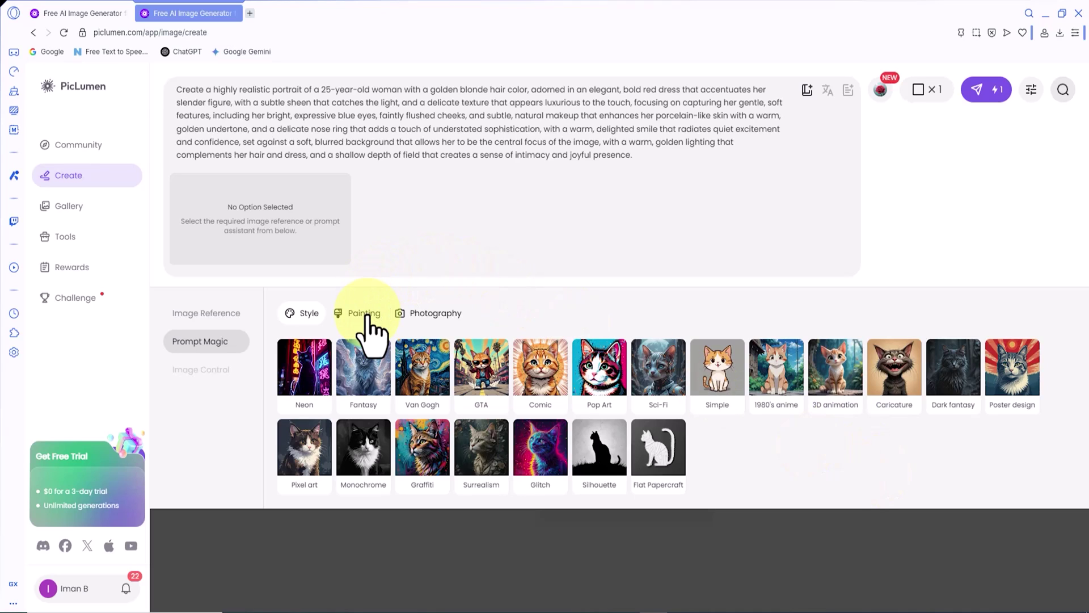
{"action": "left_click", "coordinate": [364, 316]}
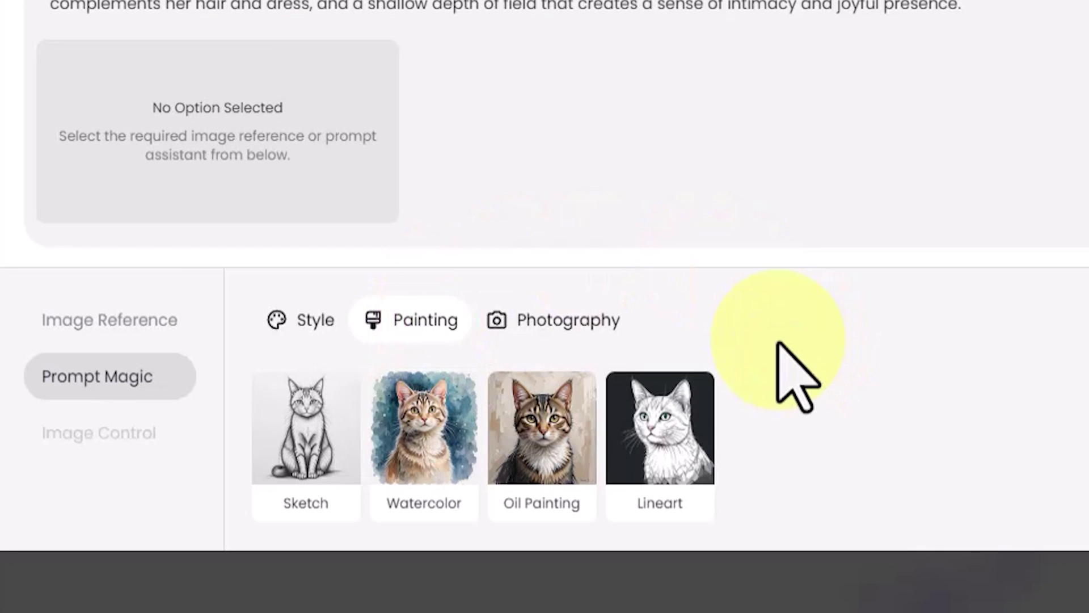
{"action": "left_click", "coordinate": [588, 313]}
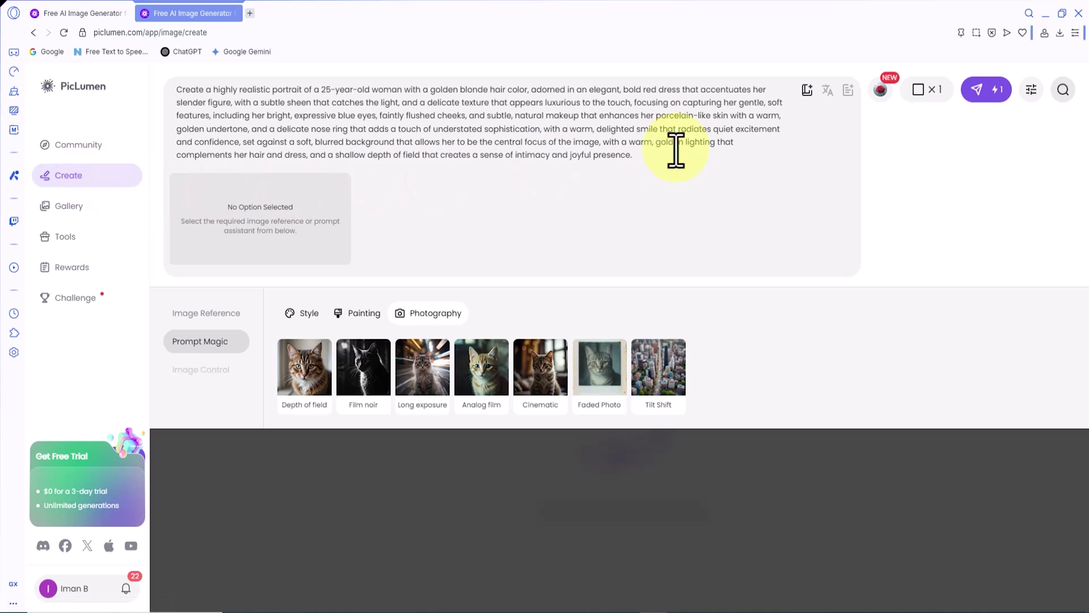
Step: Close Prompt Magic, select the PicLumen Art V1 model, and show the aspect ratio options
{"action": "left_click", "coordinate": [806, 90]}
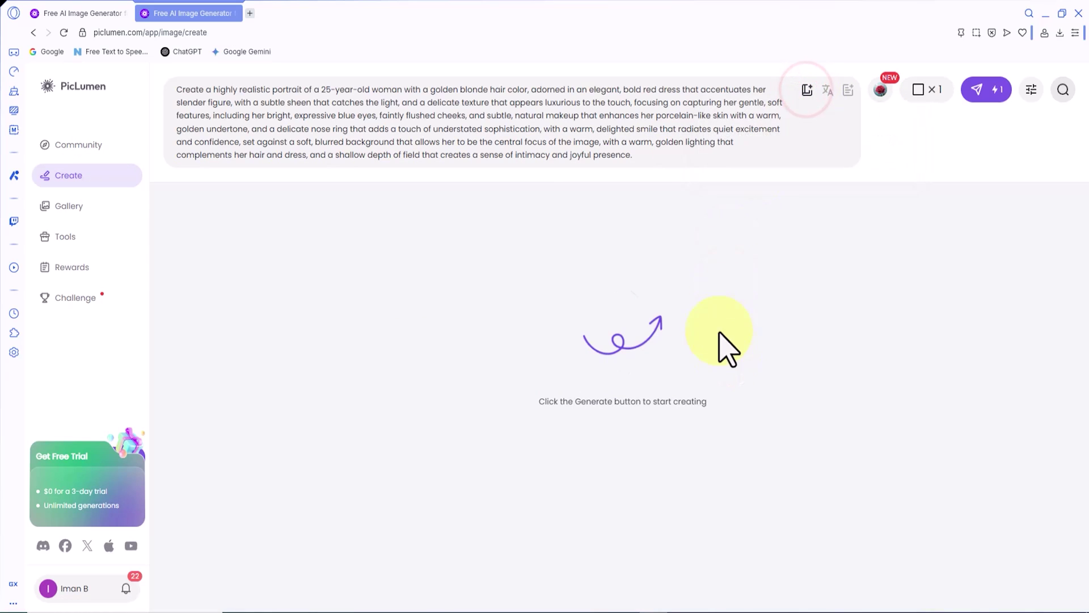
{"action": "left_click", "coordinate": [881, 89]}
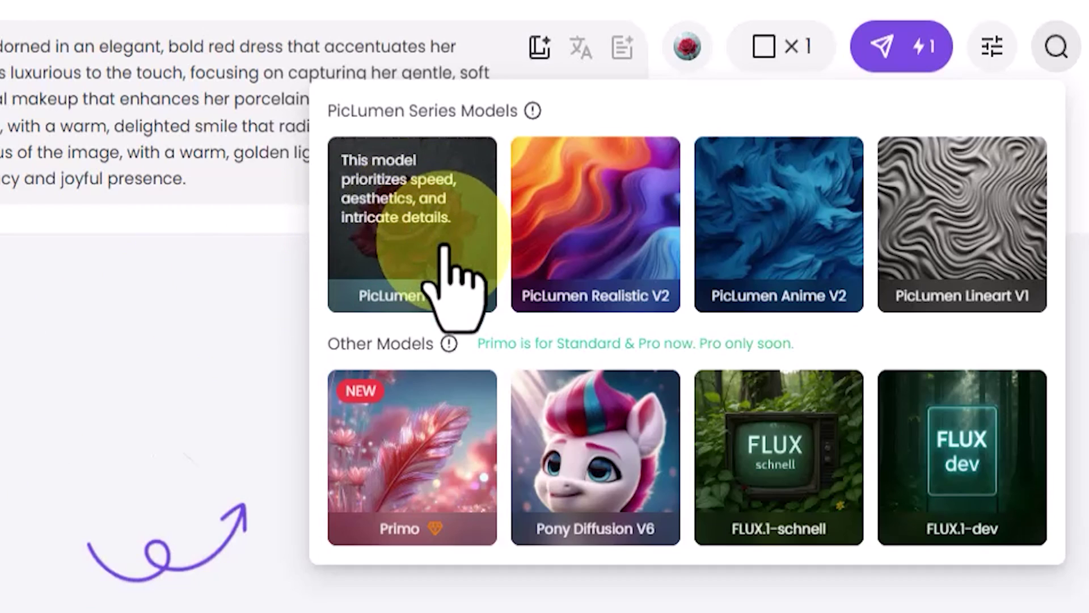
{"action": "left_click", "coordinate": [444, 241]}
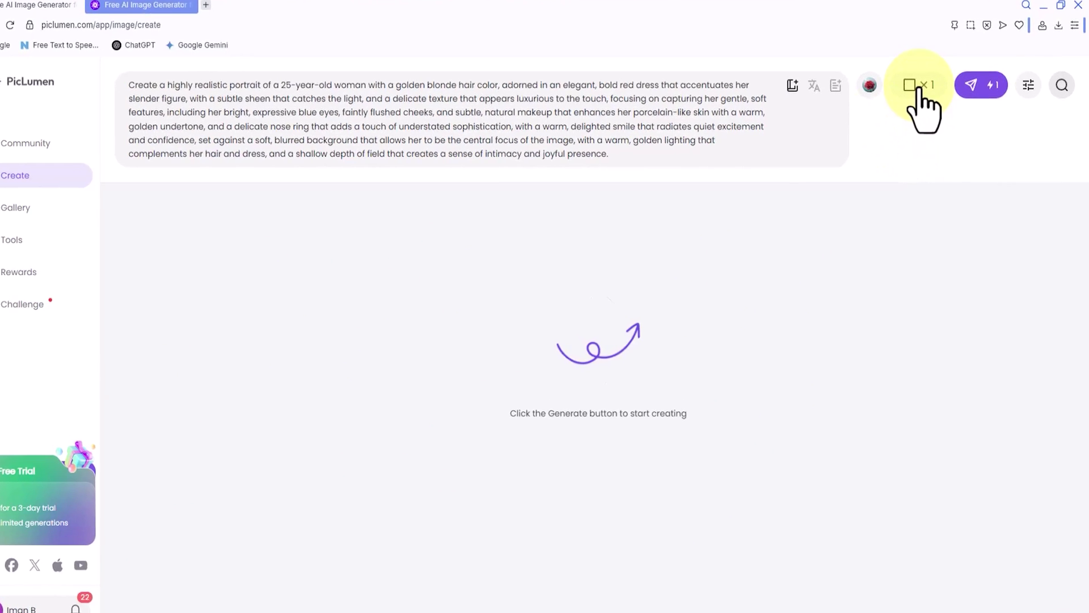
{"action": "left_click", "coordinate": [789, 47]}
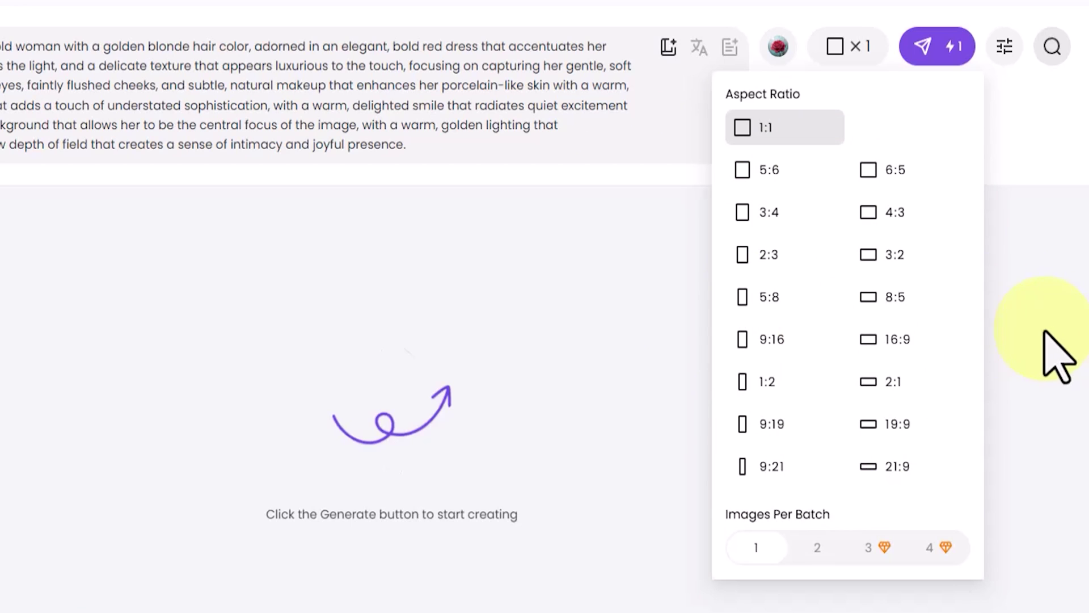
Step: Set the aspect ratio to 16:9 and Images Per Batch to 2
{"action": "left_click", "coordinate": [951, 336]}
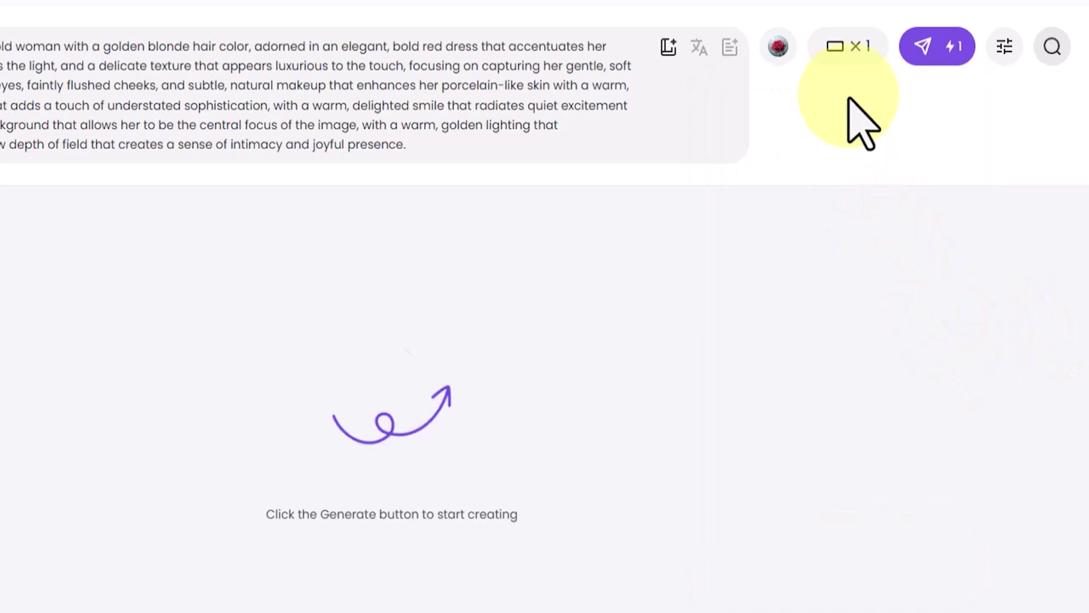
{"action": "left_click", "coordinate": [854, 43]}
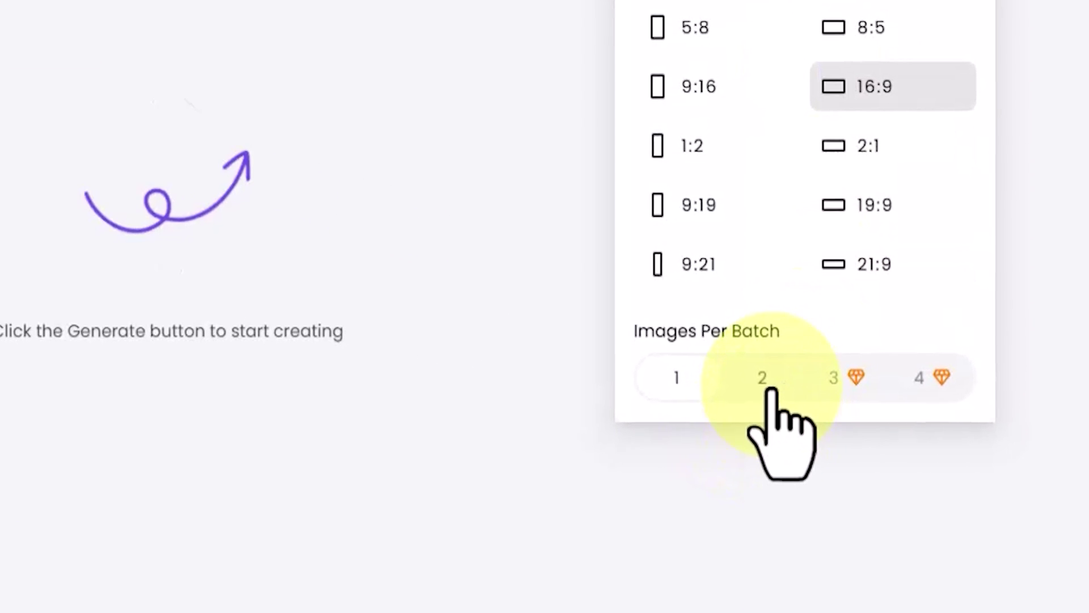
{"action": "left_click", "coordinate": [794, 388]}
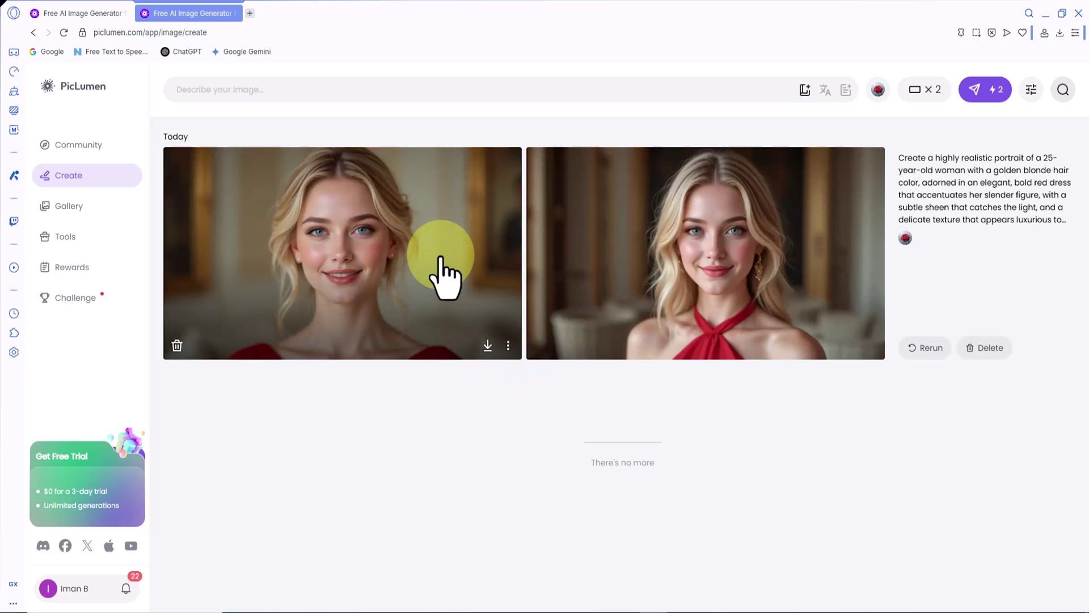
Step: Open the first generated portrait and download its 1344 x 768 PNG
{"action": "left_click", "coordinate": [441, 257]}
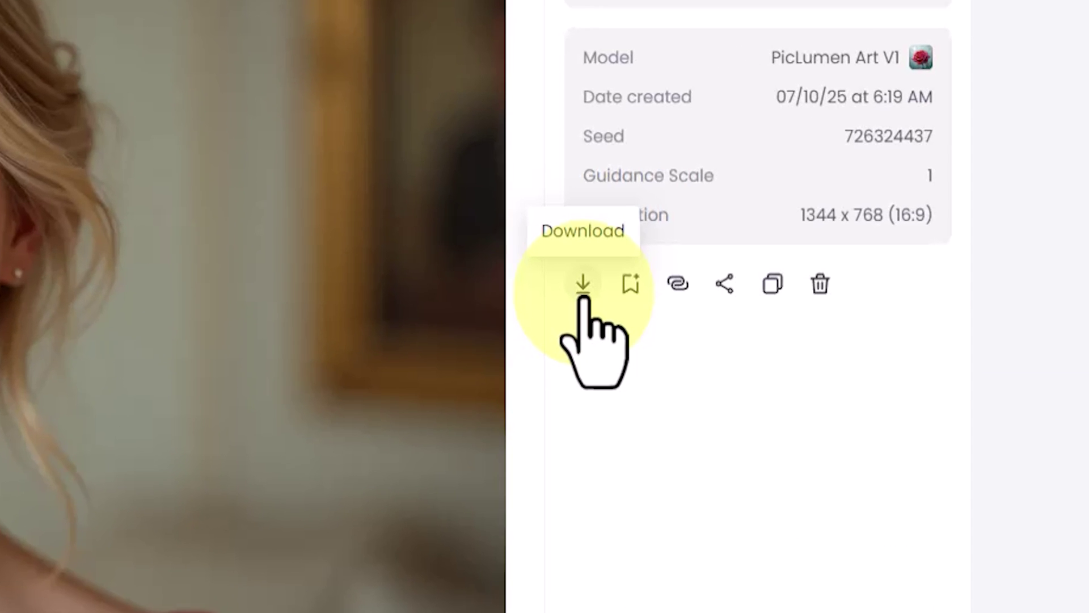
{"action": "left_click", "coordinate": [584, 290]}
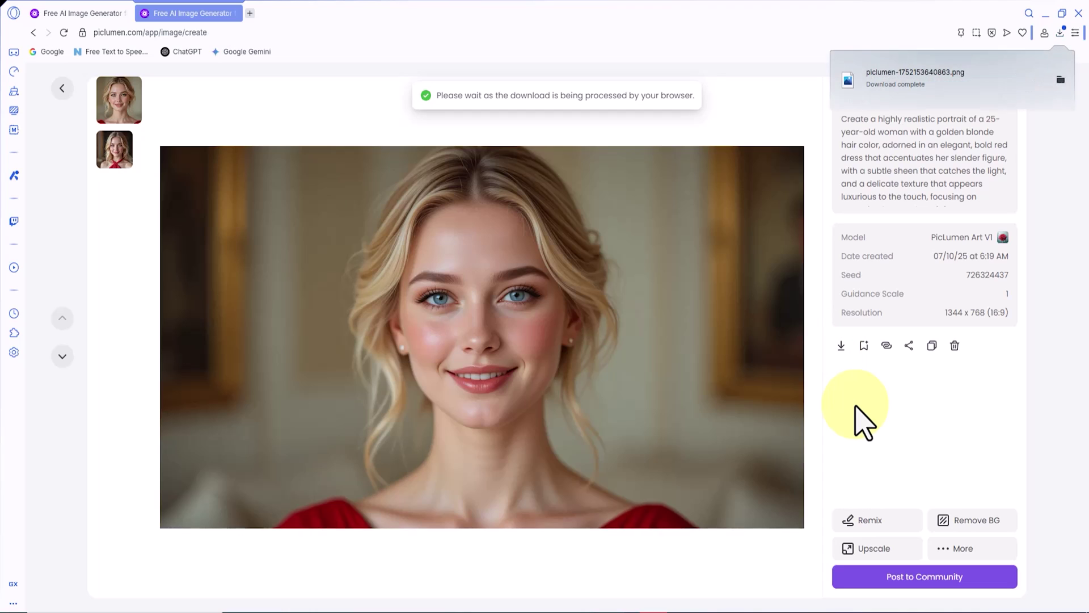
Step: Preview the first downloaded portrait in Photos, zooming and panning, then close it
{"action": "left_click", "coordinate": [999, 82]}
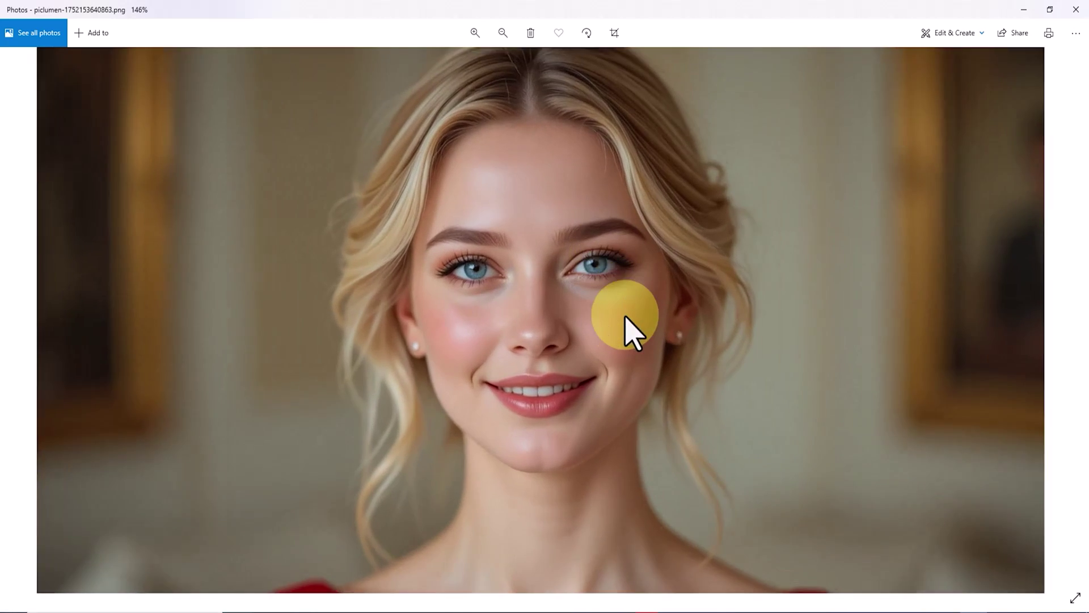
{"action": "scroll", "coordinate": [626, 329], "scroll_direction": "up", "scroll_amount": 2}
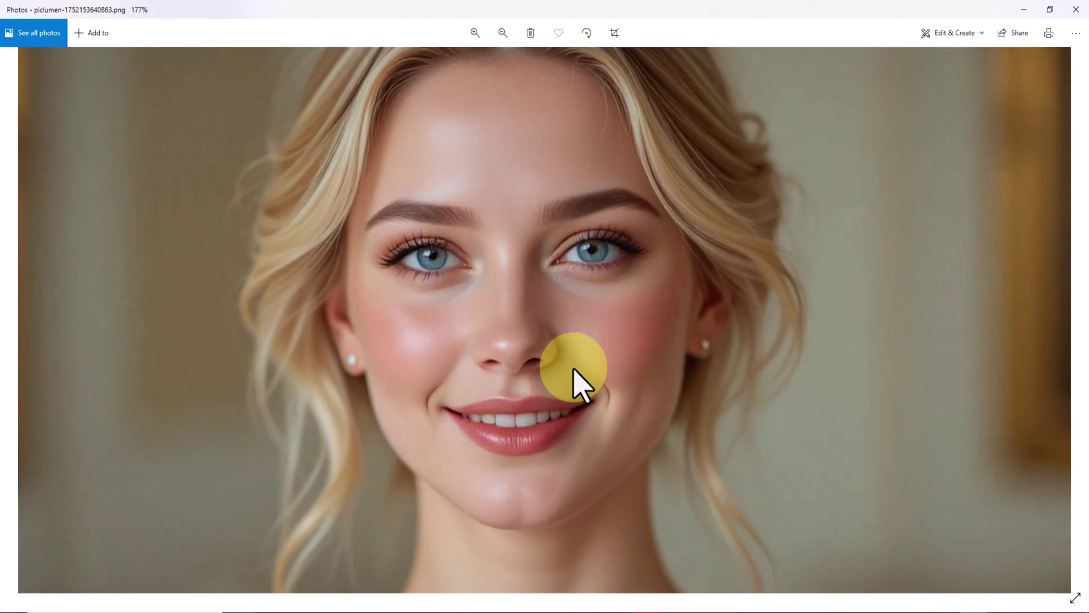
{"action": "left_click_drag", "start_coordinate": [570, 365], "coordinate": [876, 316]}
{"action": "scroll", "coordinate": [630, 293], "scroll_direction": "up", "scroll_amount": 2}
{"action": "scroll", "coordinate": [834, 332], "scroll_direction": "down", "scroll_amount": 4}
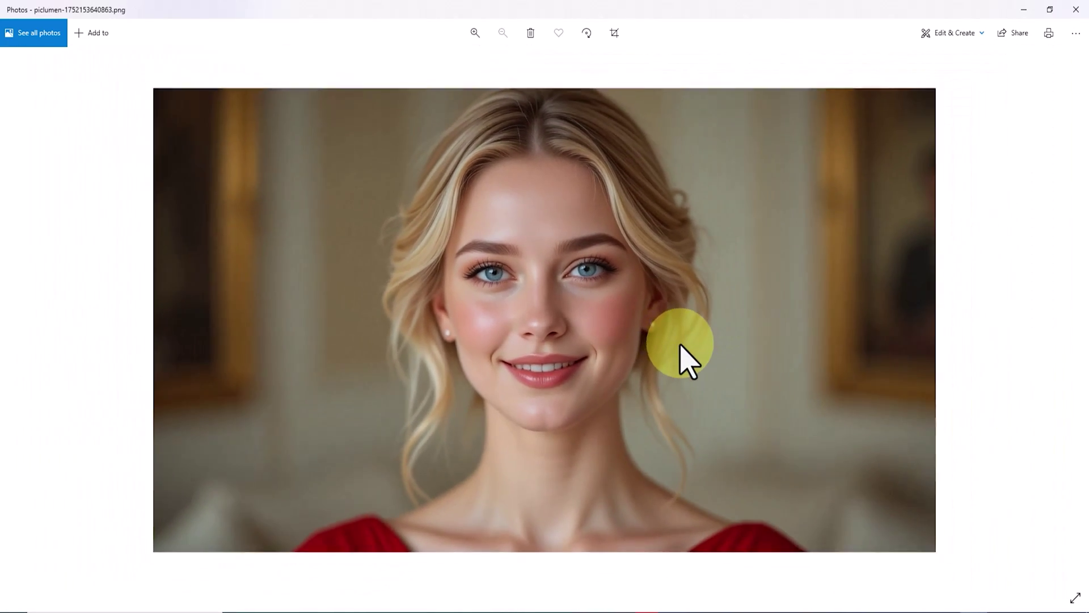
{"action": "left_click", "coordinate": [1078, 9]}
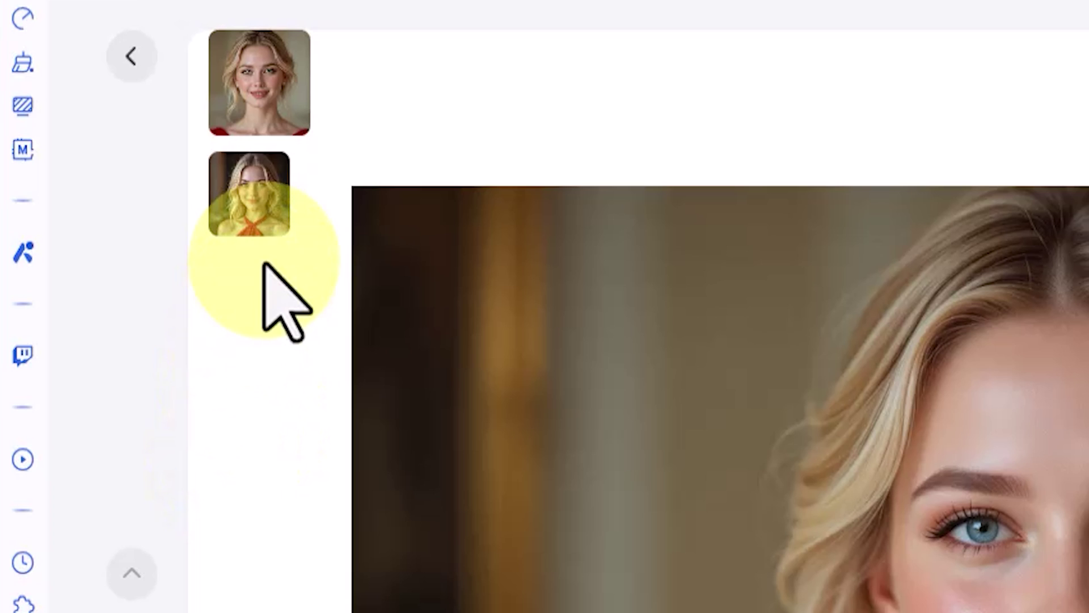
Step: Switch to the second portrait, download it, and inspect it up close in Photos
{"action": "left_click", "coordinate": [264, 207]}
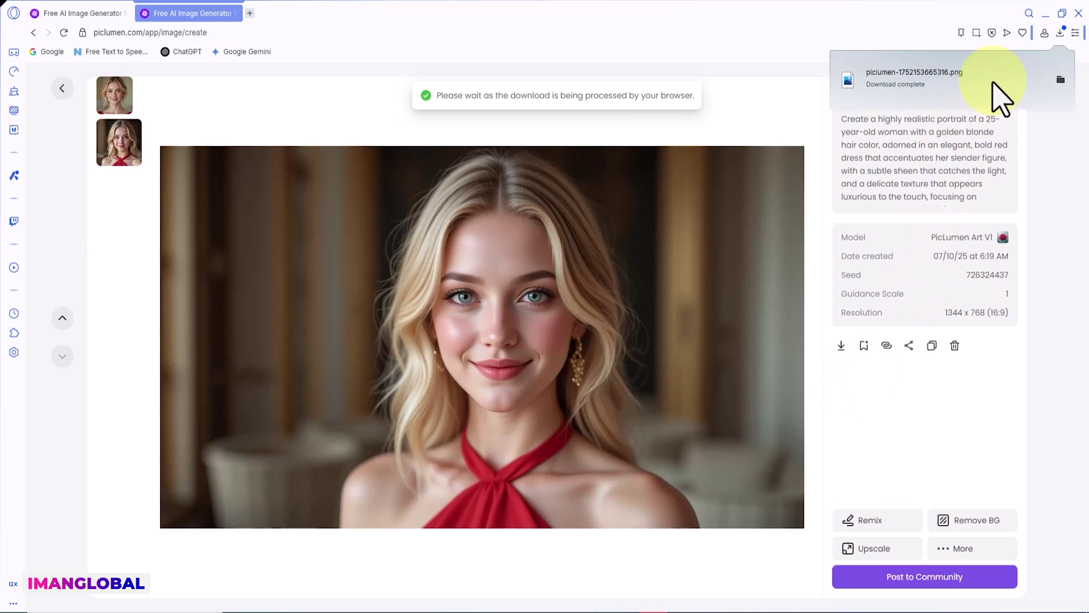
{"action": "left_click", "coordinate": [993, 80]}
{"action": "scroll", "coordinate": [639, 347], "scroll_direction": "up", "scroll_amount": 5}
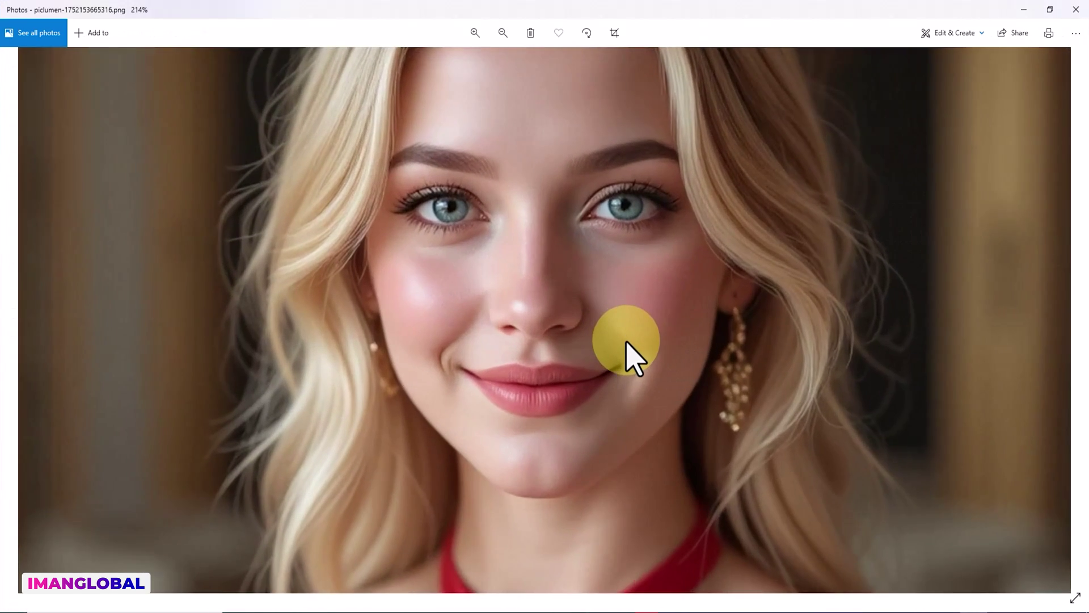
{"action": "scroll", "coordinate": [670, 340], "scroll_direction": "up", "scroll_amount": 2}
{"action": "left_click_drag", "start_coordinate": [707, 328], "coordinate": [826, 323]}
{"action": "scroll", "coordinate": [811, 334], "scroll_direction": "down", "scroll_amount": 4}
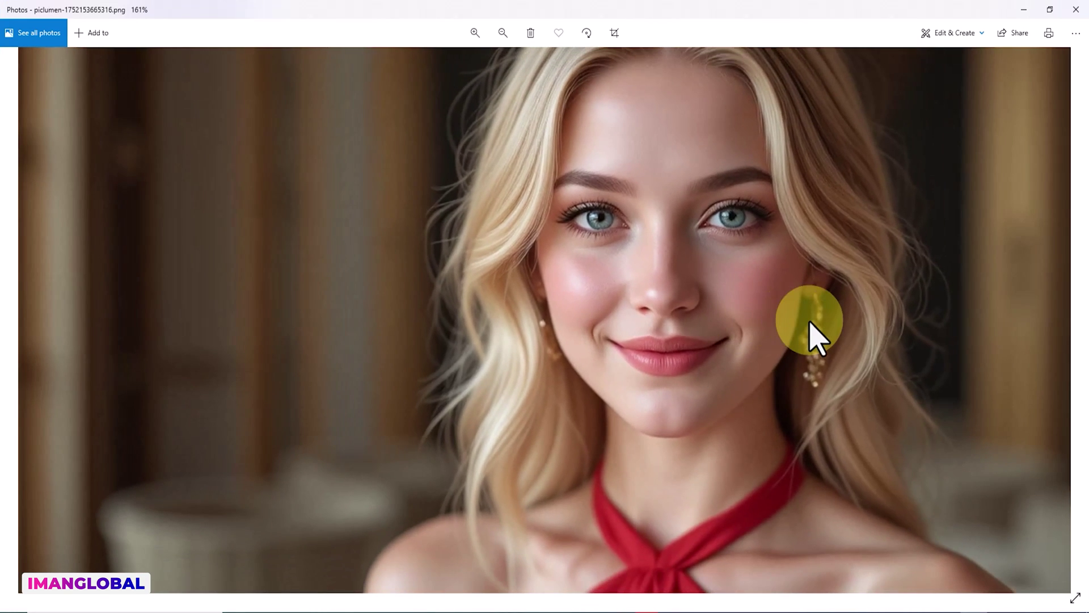
{"action": "scroll", "coordinate": [813, 335], "scroll_direction": "down", "scroll_amount": 3}
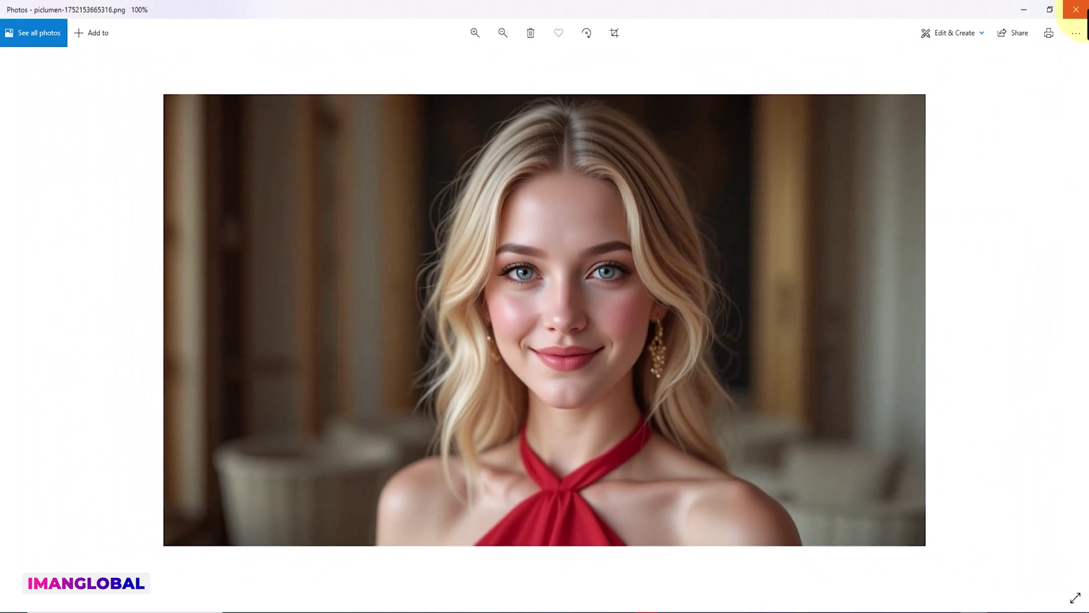
{"action": "left_click", "coordinate": [1076, 10]}
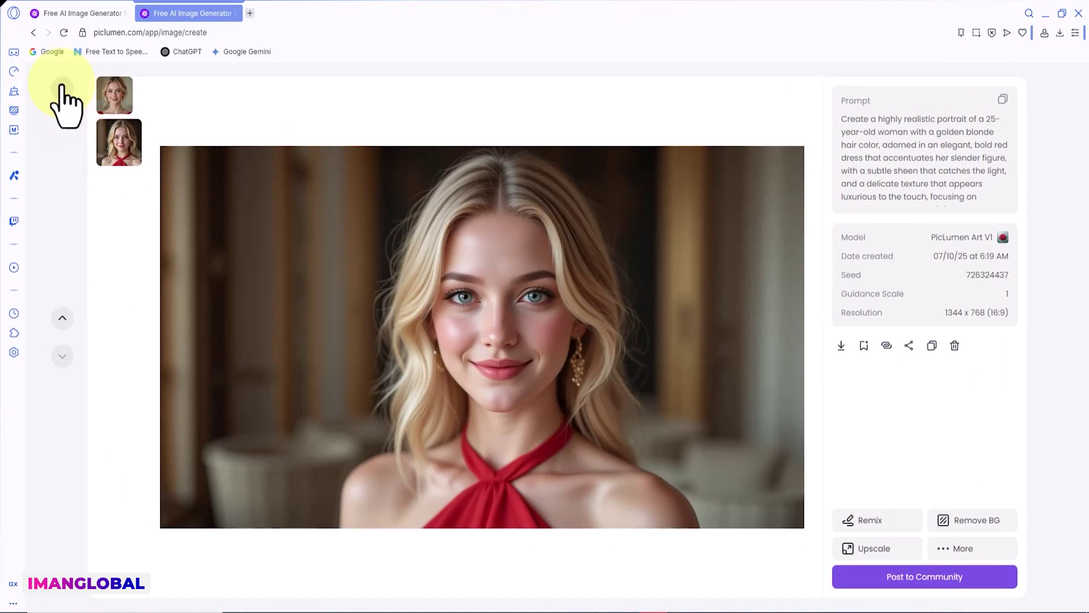
Step: Return to the Create gallery and visit Rewards for the 2-Lumen First Image Creation reward
{"action": "left_click", "coordinate": [62, 86]}
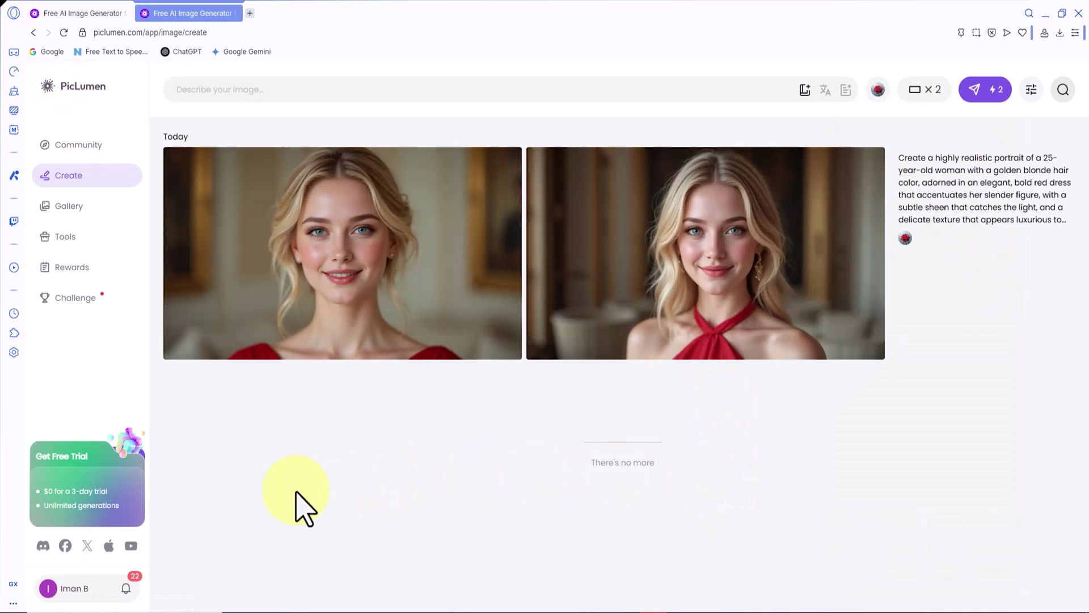
{"action": "left_click", "coordinate": [93, 266]}
{"action": "scroll", "coordinate": [987, 391], "scroll_direction": "down", "scroll_amount": 2}
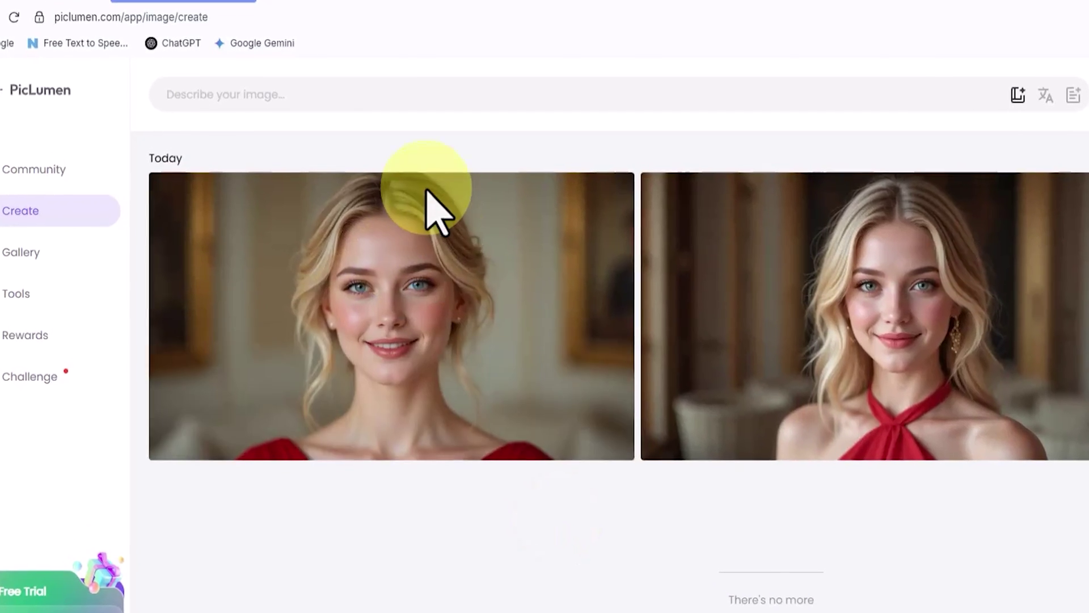
Step: Paste the cartoon rabbit-with-carrot prompt and apply the 3D animation style in Prompt Helper
{"action": "right_click", "coordinate": [223, 102]}
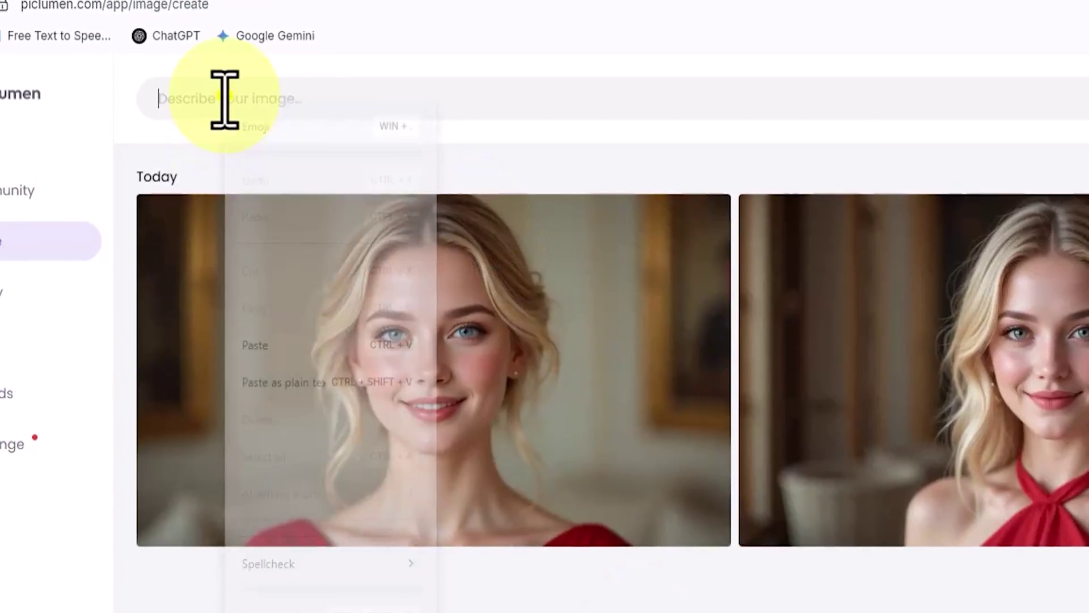
{"action": "left_click", "coordinate": [312, 334]}
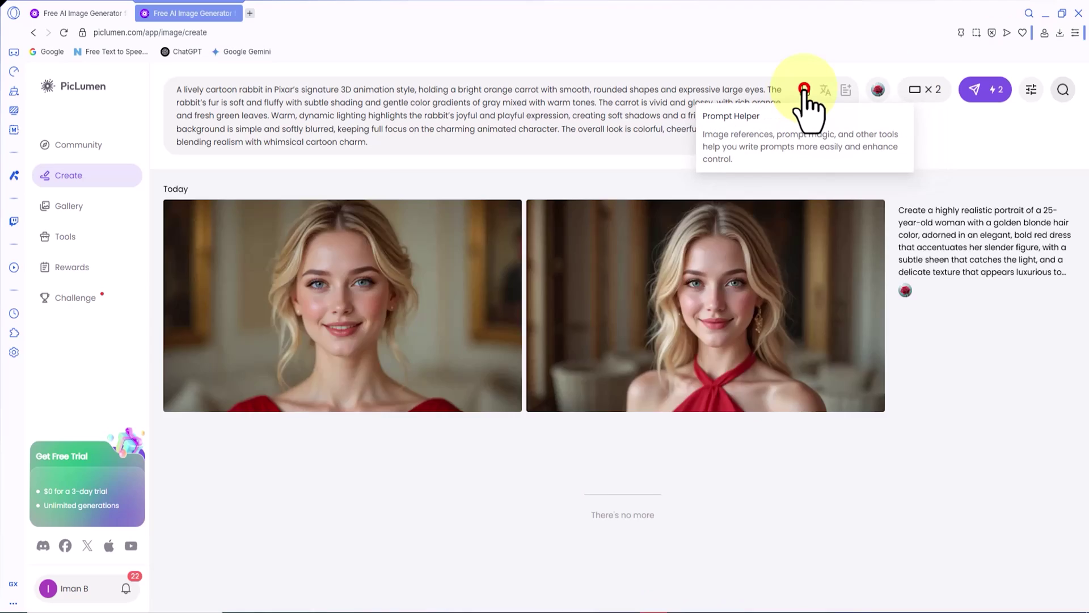
{"action": "left_click", "coordinate": [513, 173]}
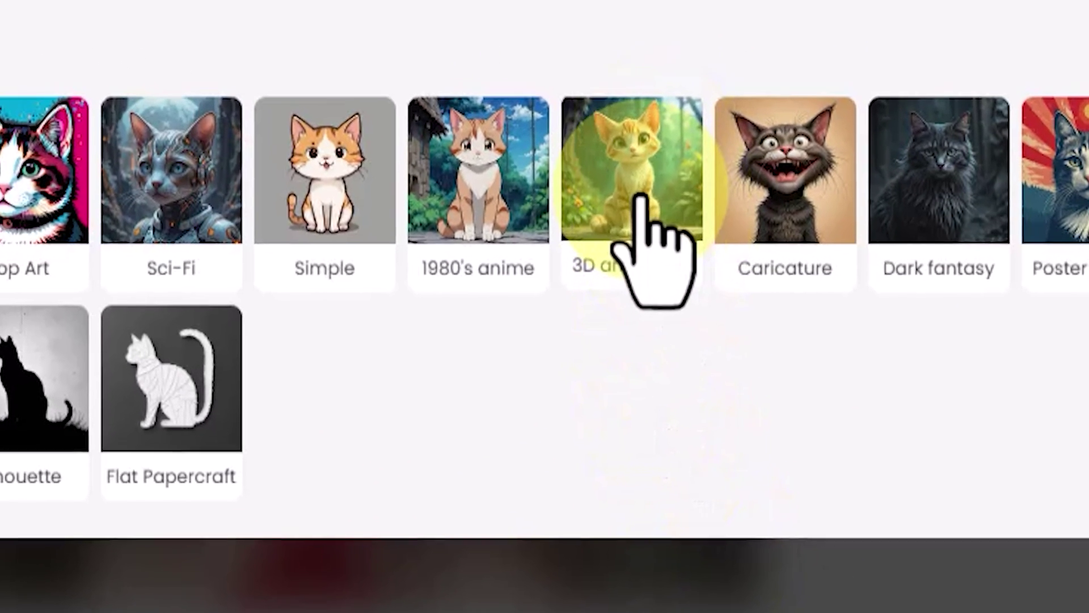
{"action": "left_click", "coordinate": [755, 288]}
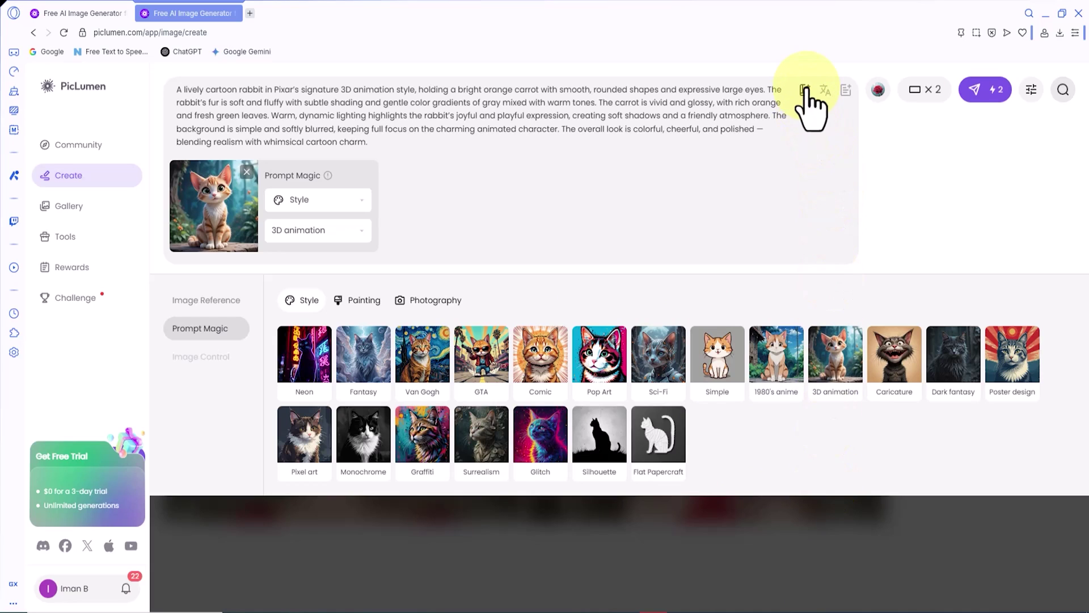
{"action": "left_click", "coordinate": [806, 89]}
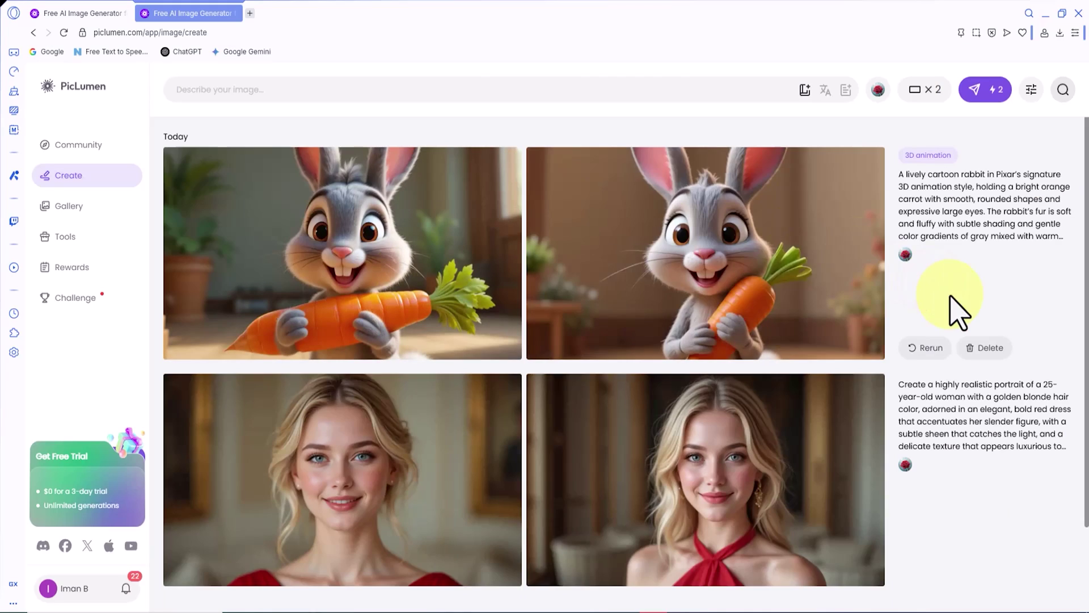
Step: Open the second rabbit image, download it as PNG, and open the saved file
{"action": "left_click", "coordinate": [795, 198]}
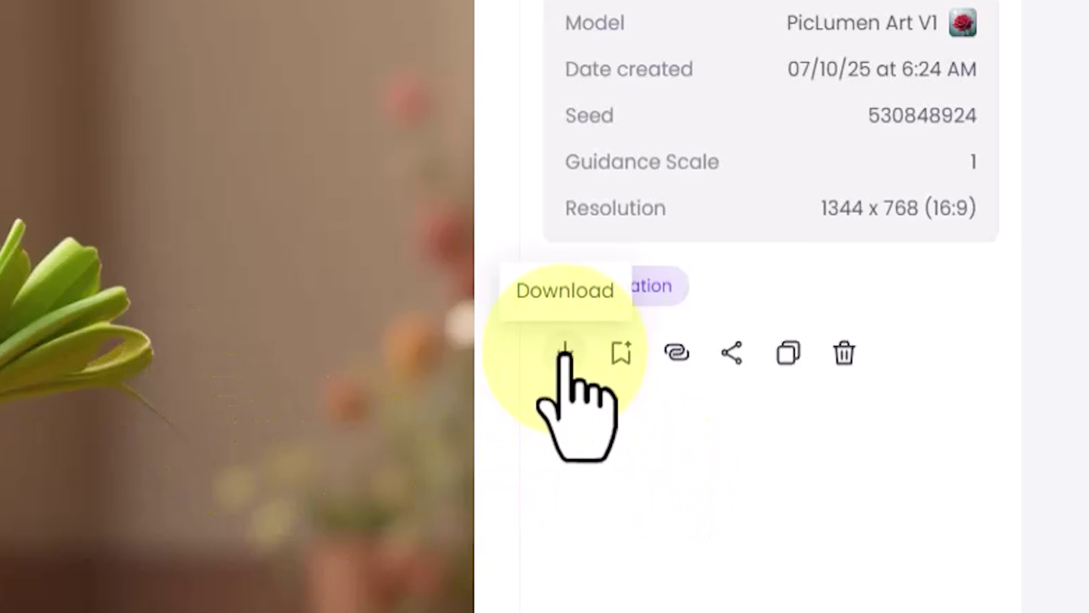
{"action": "left_click", "coordinate": [564, 352]}
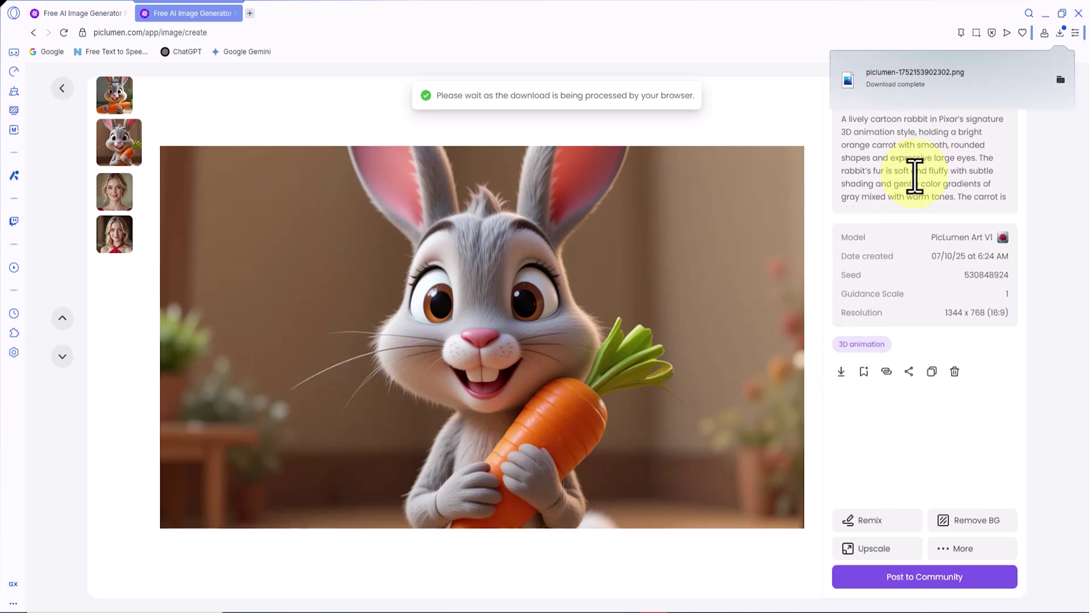
{"action": "left_click", "coordinate": [970, 85]}
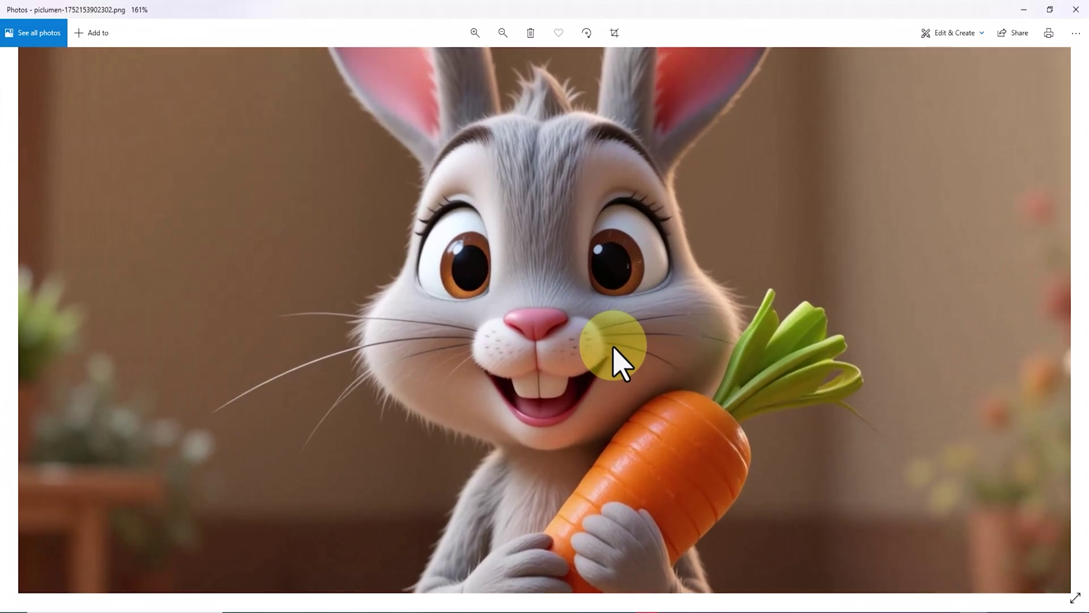
Step: Zoom and pan around the rabbit PNG in Photos, then close the viewer
{"action": "scroll", "coordinate": [613, 347], "scroll_direction": "up", "scroll_amount": 1}
{"action": "left_click_drag", "start_coordinate": [560, 329], "coordinate": [680, 175]}
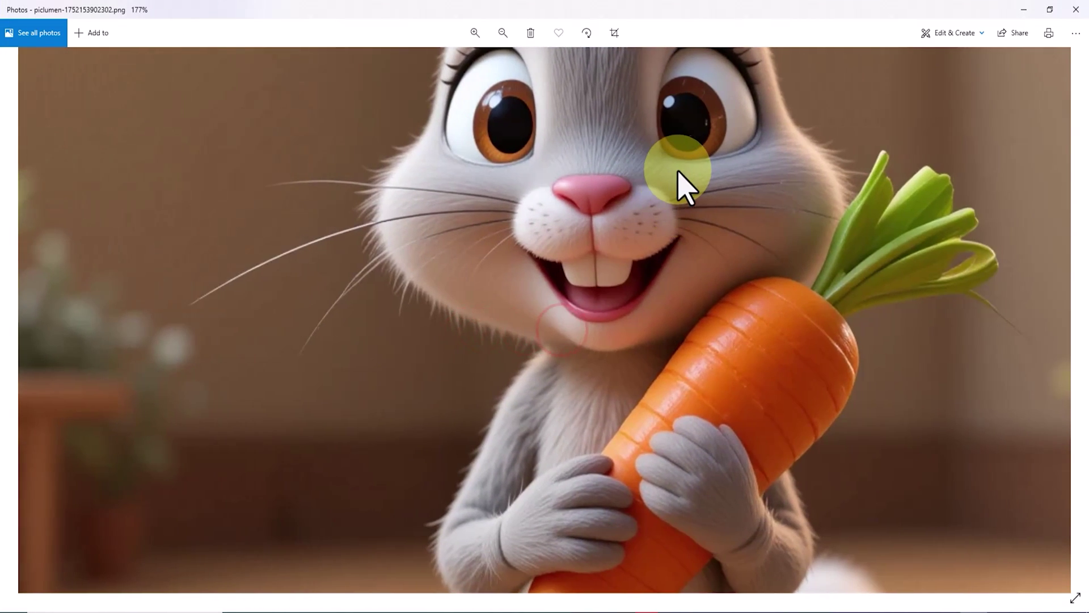
{"action": "scroll", "coordinate": [708, 332], "scroll_direction": "up", "scroll_amount": 5}
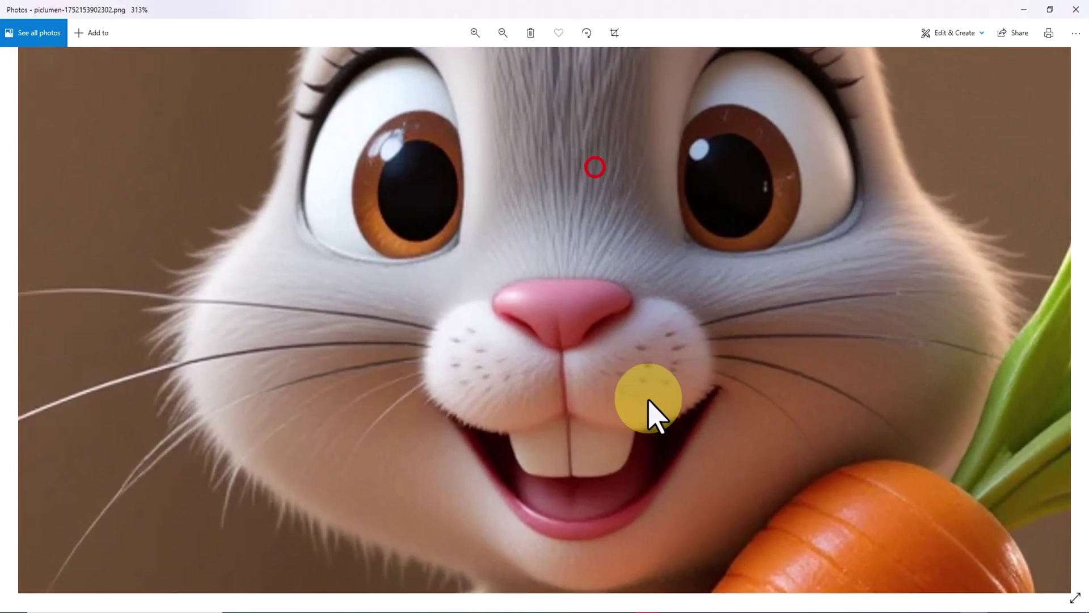
{"action": "scroll", "coordinate": [632, 332], "scroll_direction": "down", "scroll_amount": 5}
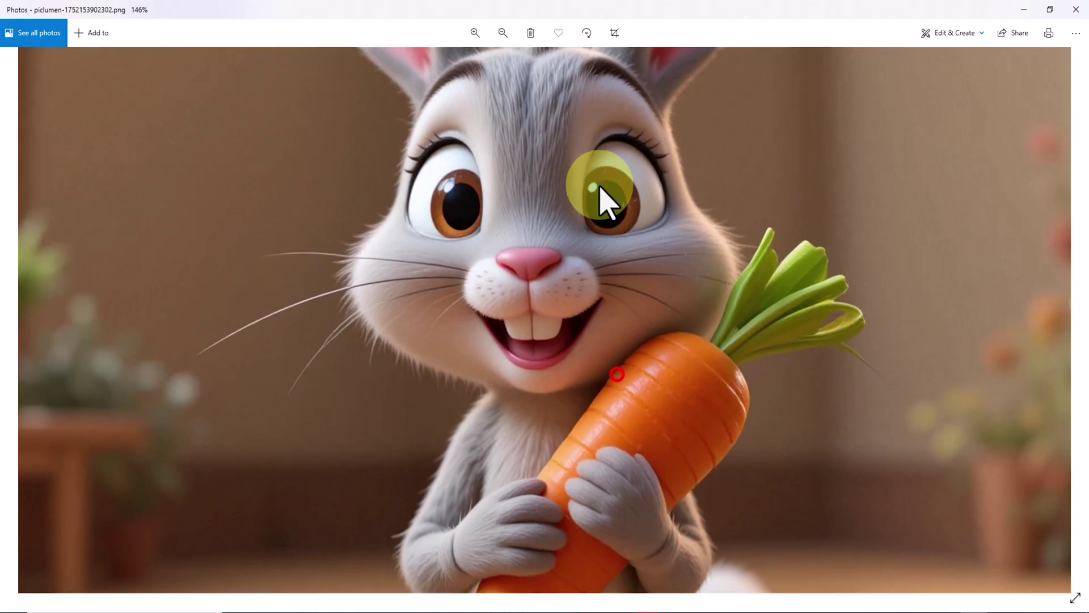
{"action": "scroll", "coordinate": [624, 539], "scroll_direction": "up", "scroll_amount": 3}
{"action": "scroll", "coordinate": [571, 384], "scroll_direction": "down", "scroll_amount": 5}
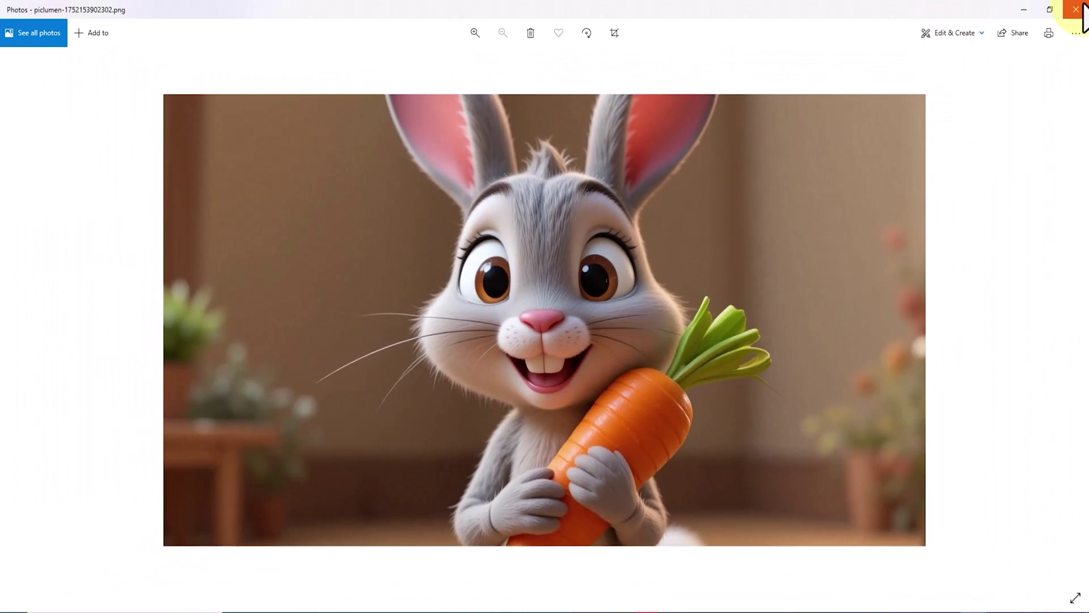
{"action": "left_click", "coordinate": [1078, 9]}
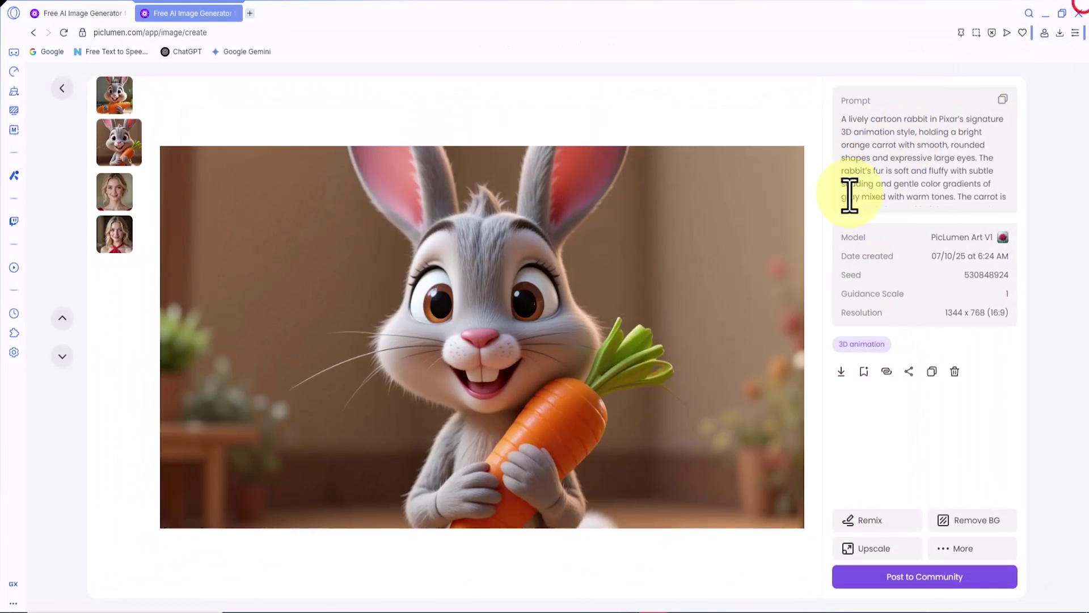
Step: Back in the gallery, paste the circular neon brain logo prompt
{"action": "left_click", "coordinate": [61, 91]}
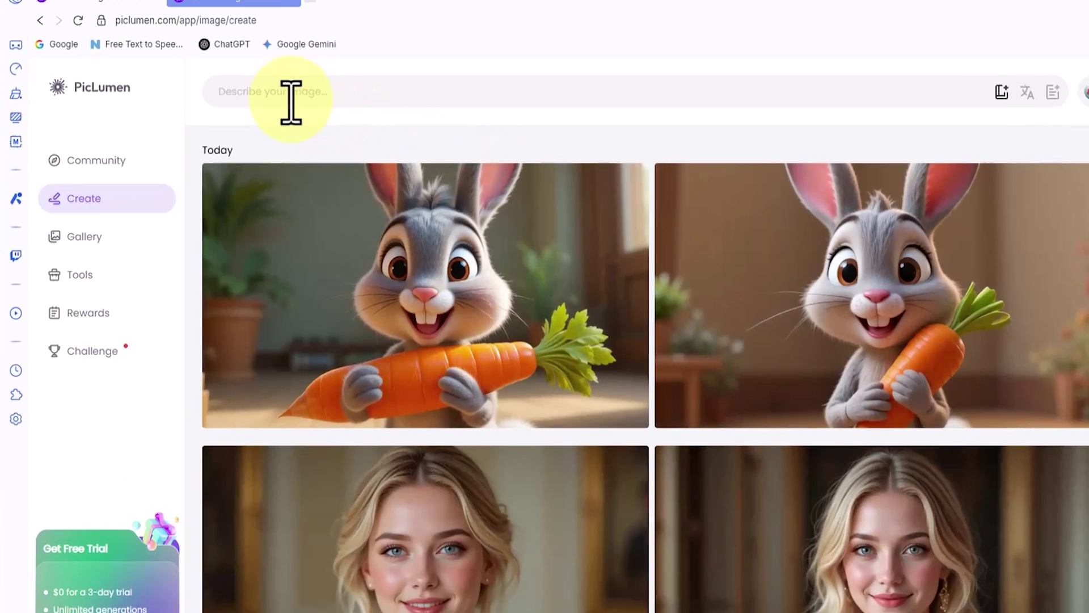
{"action": "right_click", "coordinate": [290, 102]}
{"action": "left_click", "coordinate": [340, 274]}
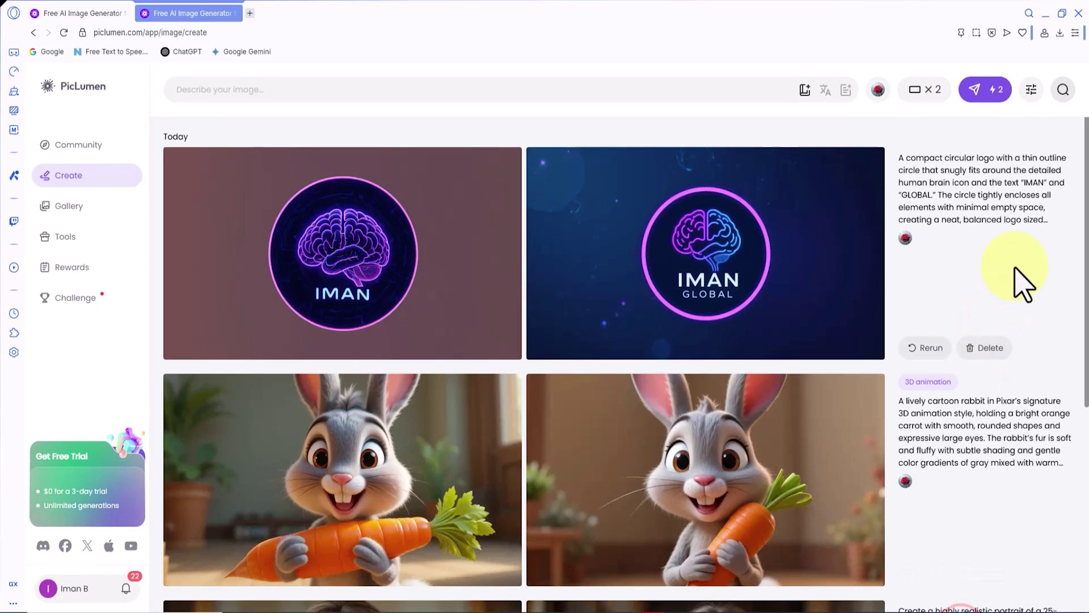
Step: Open the generated IMAN GLOBAL logo's details and download it
{"action": "mouse_move", "coordinate": [799, 273]}
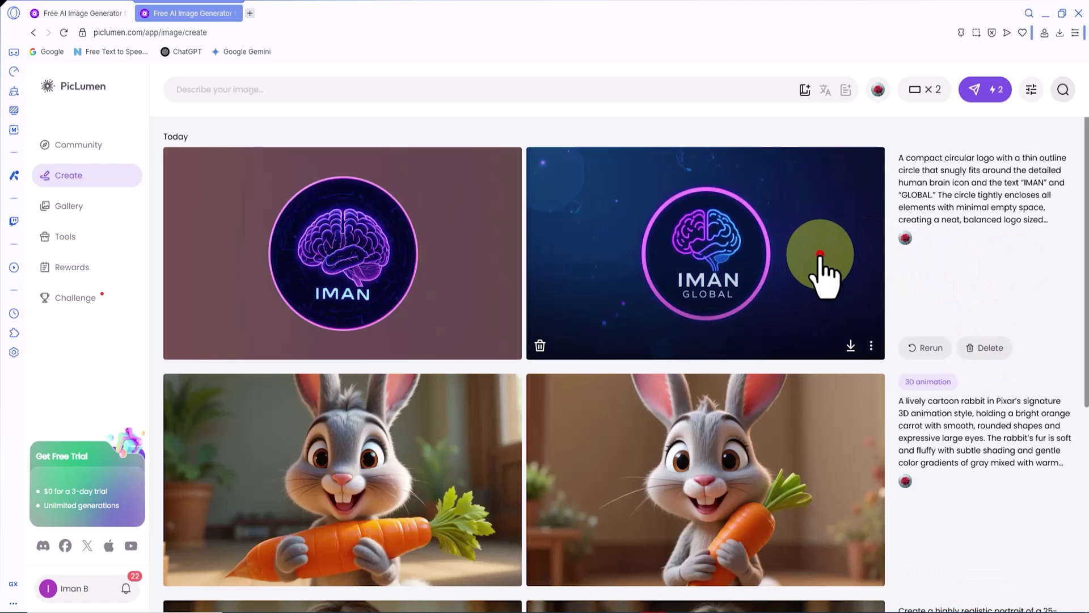
{"action": "left_click", "coordinate": [819, 257]}
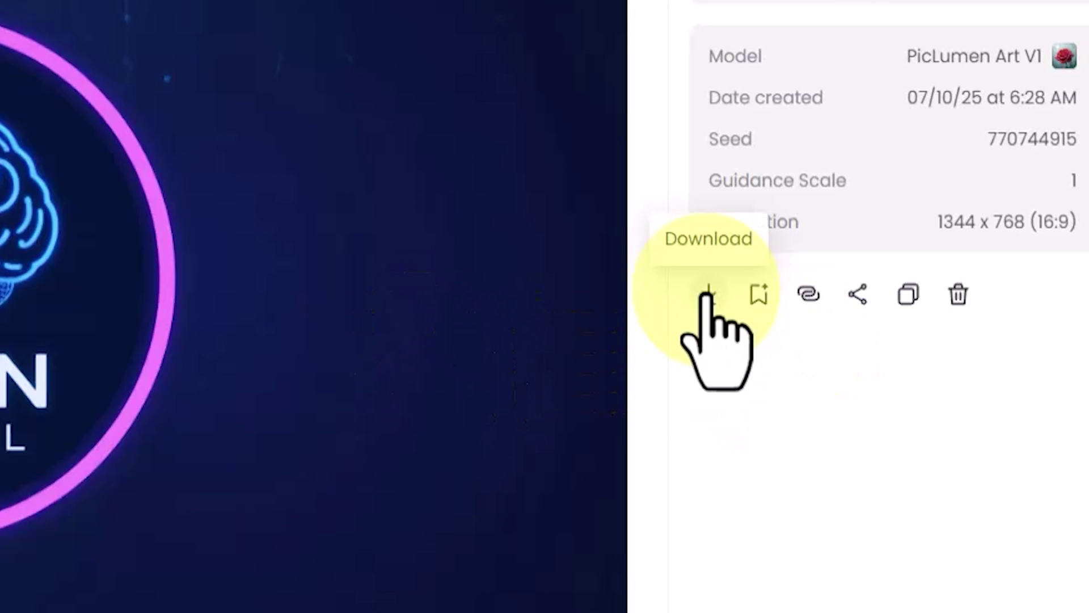
{"action": "left_click", "coordinate": [841, 345]}
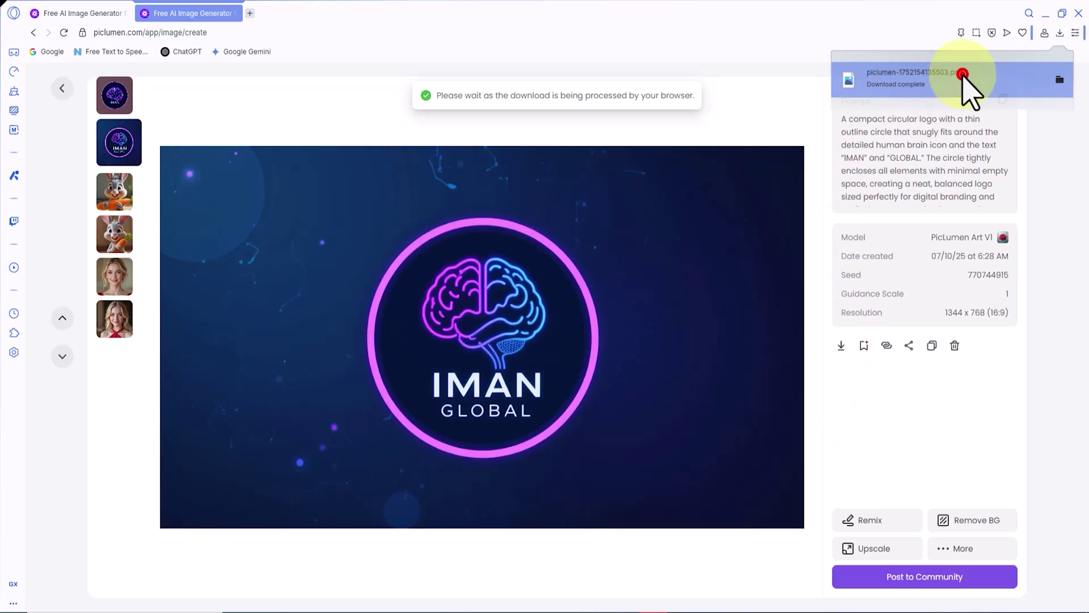
Step: Open the IMAN GLOBAL logo PNG in Photos, zoom and pan, then close it
{"action": "left_click", "coordinate": [961, 76]}
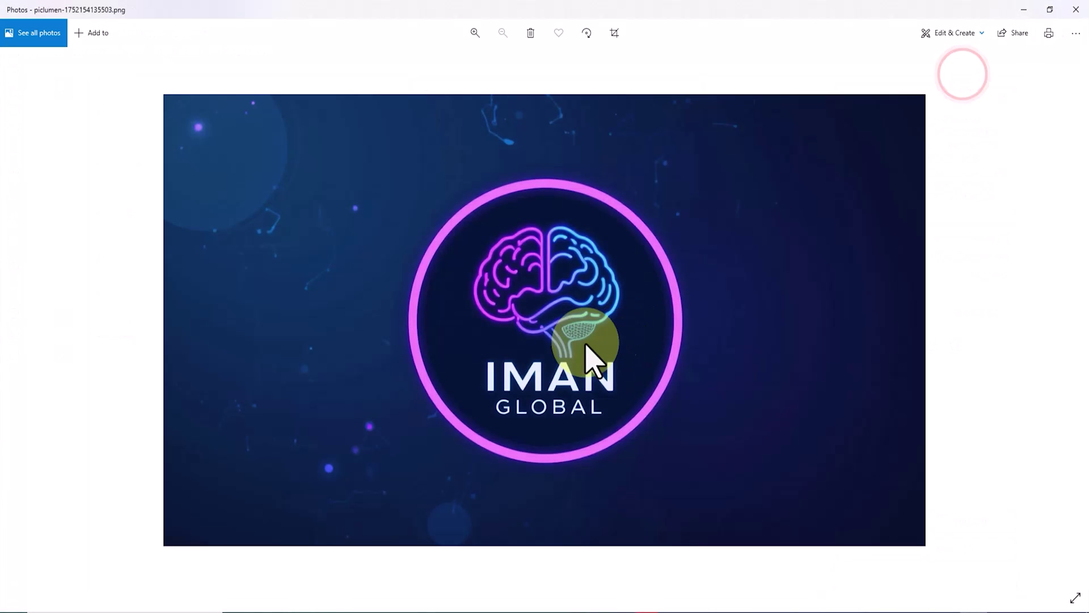
{"action": "scroll", "coordinate": [587, 349], "scroll_direction": "up", "scroll_amount": 5}
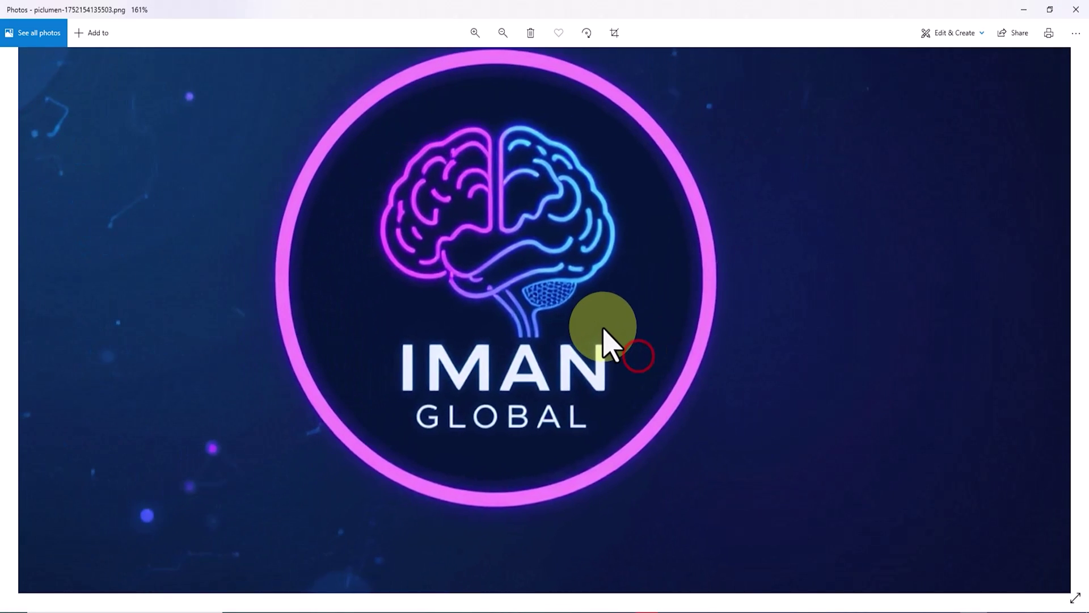
{"action": "left_click_drag", "start_coordinate": [603, 329], "coordinate": [617, 347]}
{"action": "scroll", "coordinate": [593, 380], "scroll_direction": "down", "scroll_amount": 5}
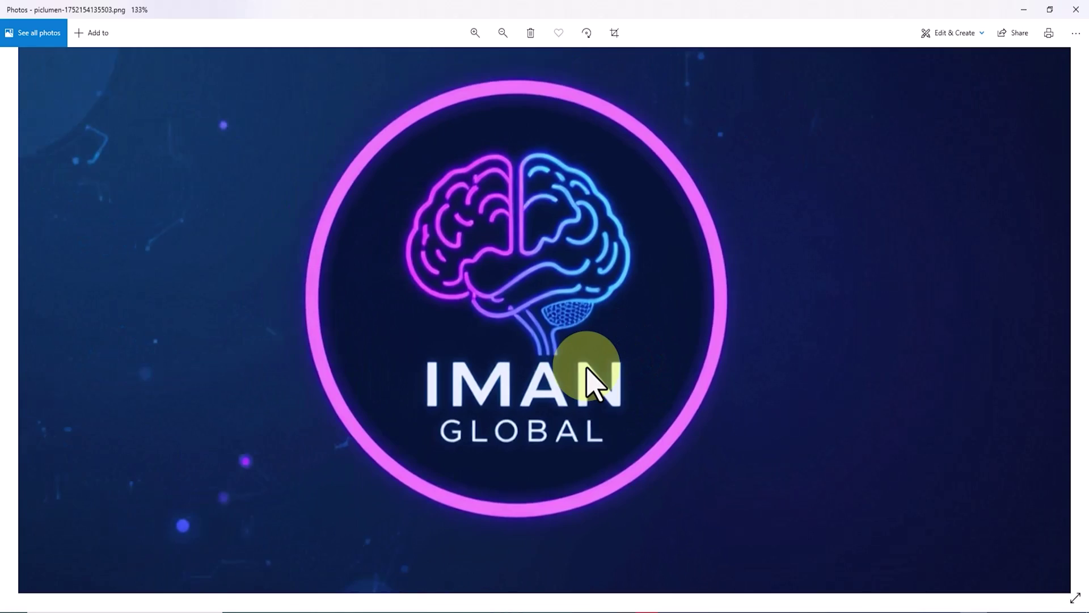
{"action": "left_click", "coordinate": [1073, 10]}
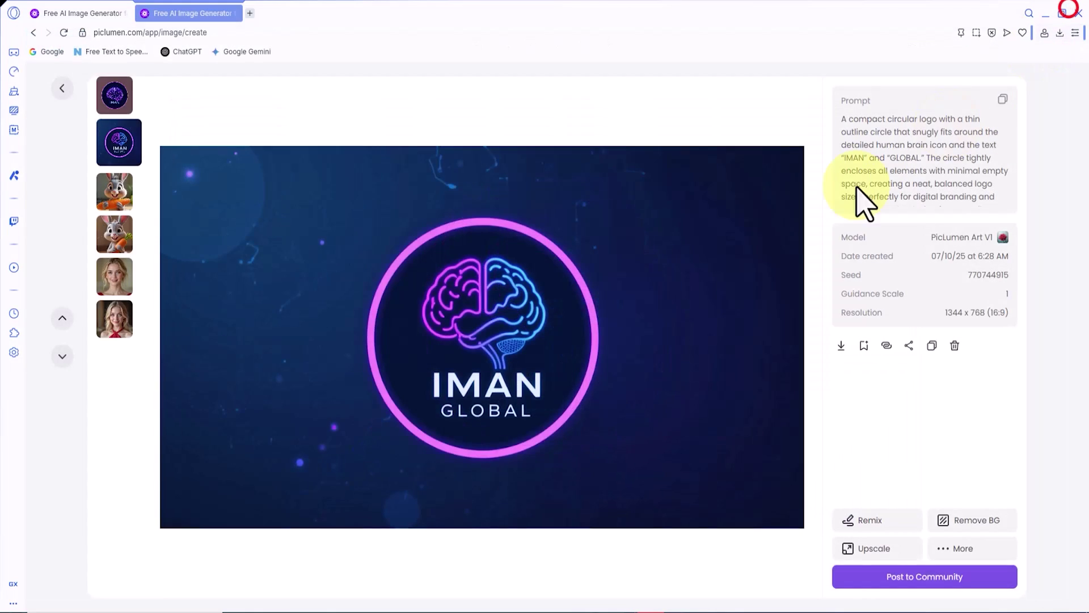
Step: Back in the gallery, paste the purple-and-gold IMAN GLOBAL energy drink can prompt
{"action": "left_click", "coordinate": [60, 88]}
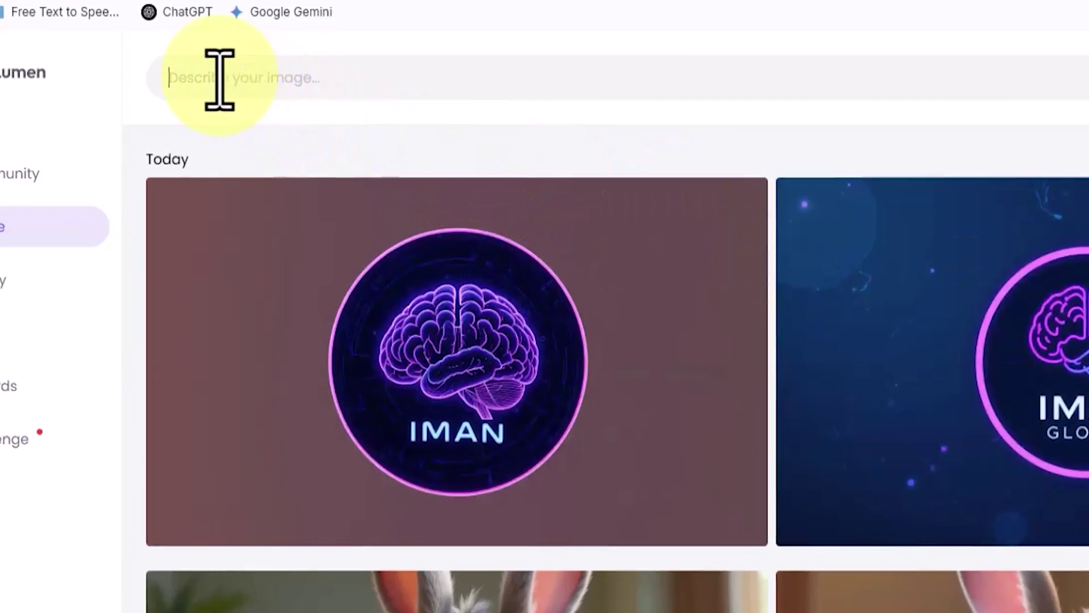
{"action": "right_click", "coordinate": [206, 89]}
{"action": "left_click", "coordinate": [347, 371]}
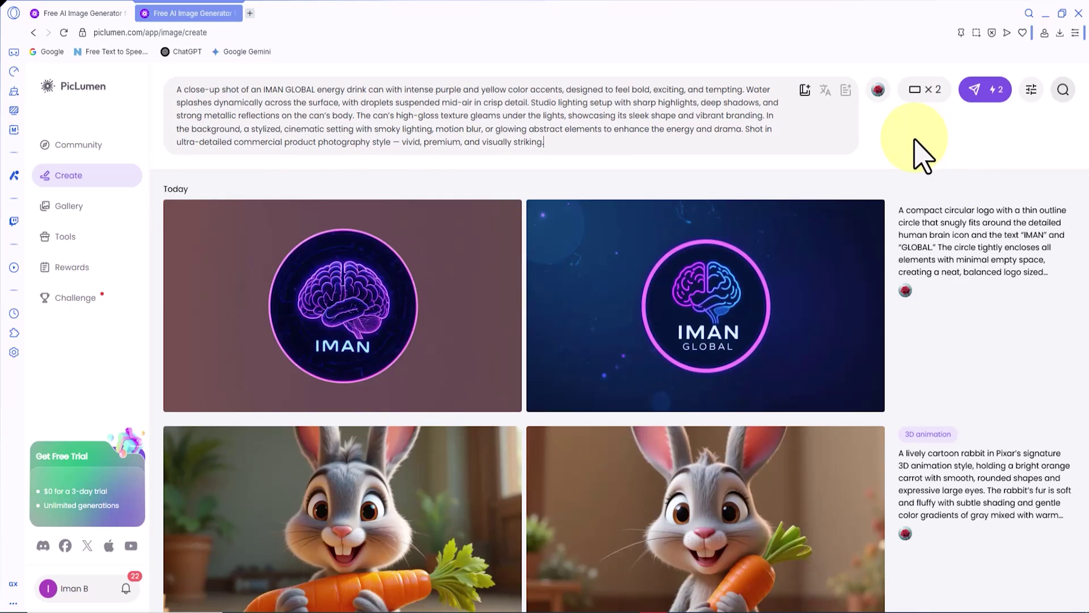
Step: Generate the can images, then download the first one and open the PNG
{"action": "left_click", "coordinate": [986, 93]}
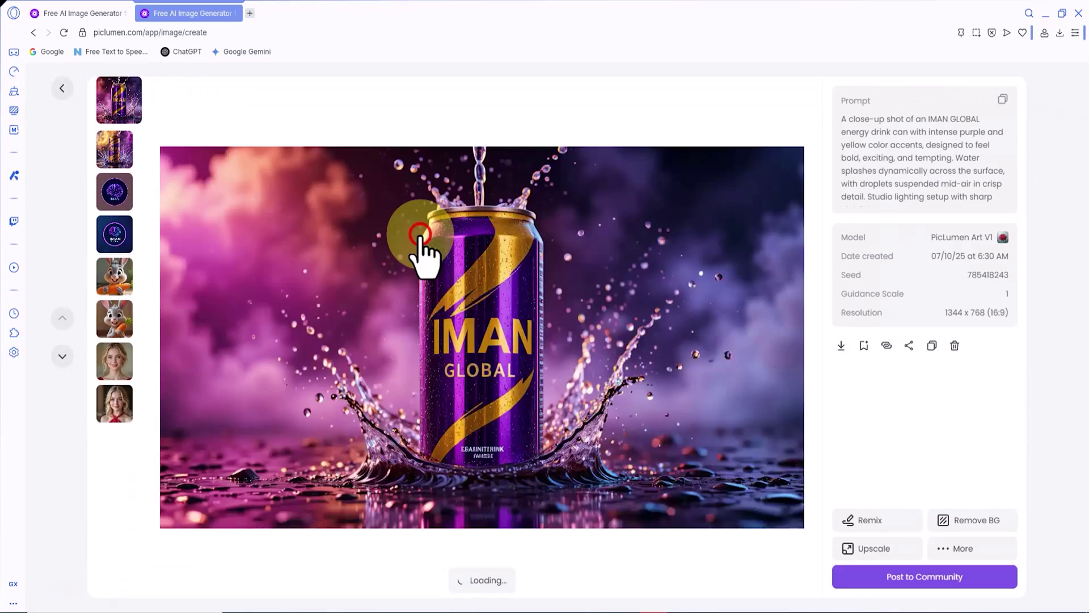
{"action": "left_click", "coordinate": [841, 342]}
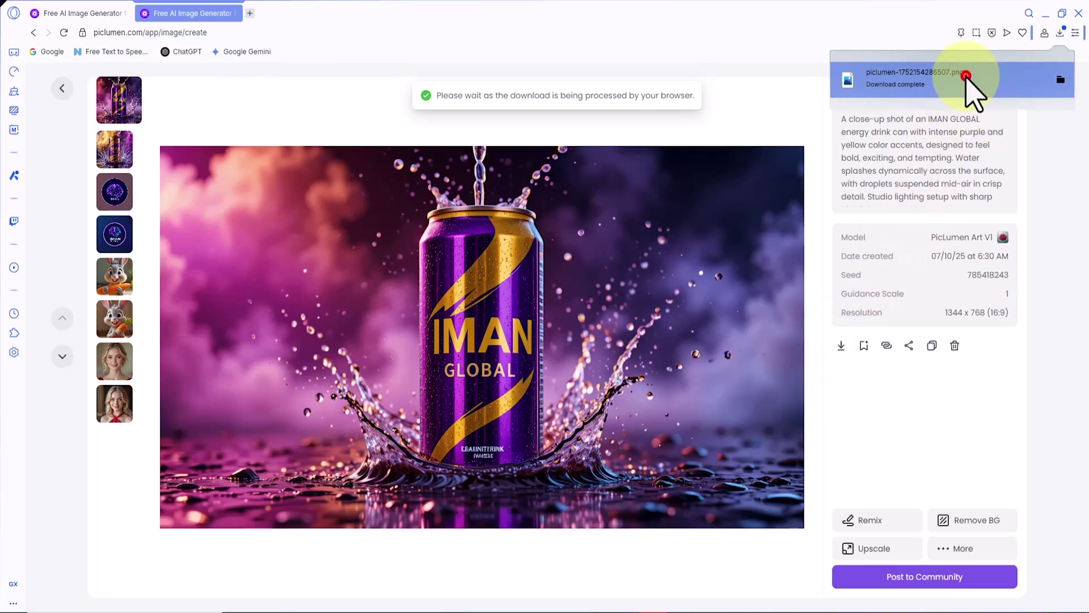
{"action": "left_click", "coordinate": [967, 78]}
Step: Zoom in and out on the energy drink can PNG in Photos, then close it
{"action": "scroll", "coordinate": [609, 272], "scroll_direction": "up", "scroll_amount": 4}
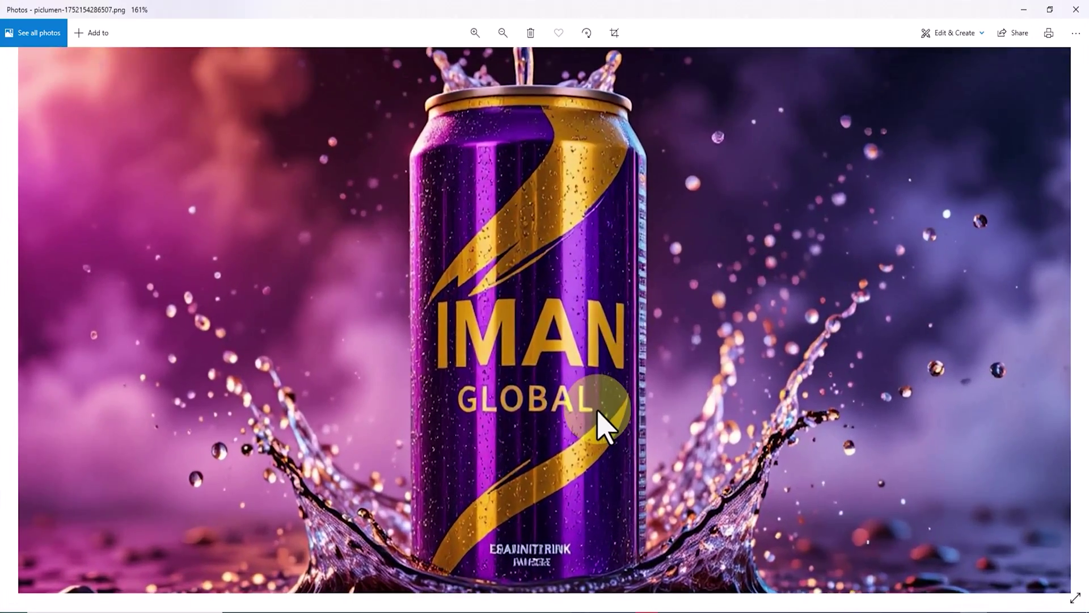
{"action": "scroll", "coordinate": [621, 405], "scroll_direction": "up", "scroll_amount": 3}
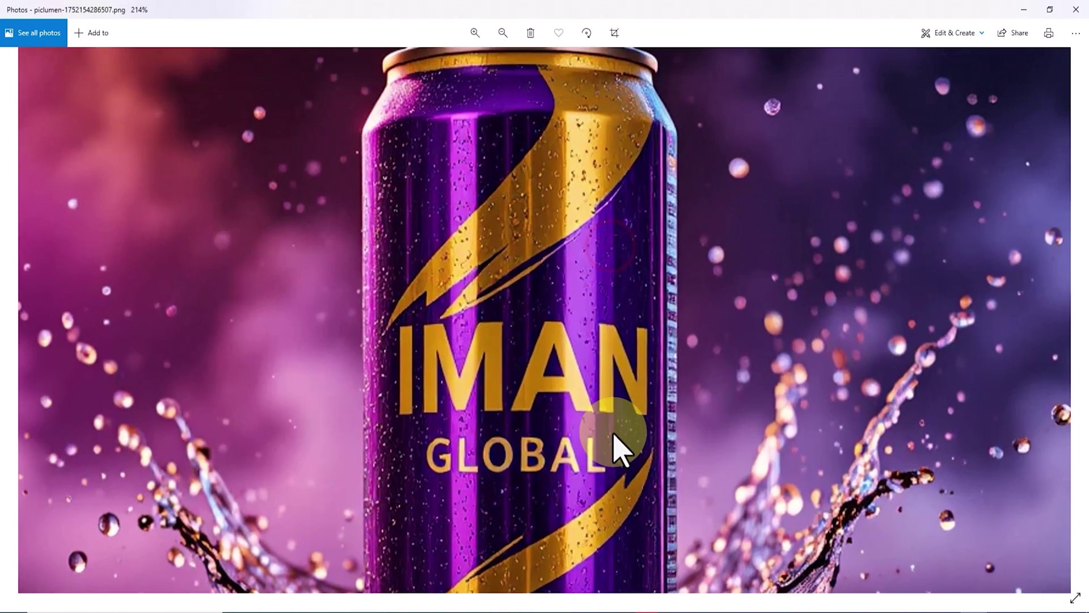
{"action": "scroll", "coordinate": [630, 391], "scroll_direction": "down", "scroll_amount": 6}
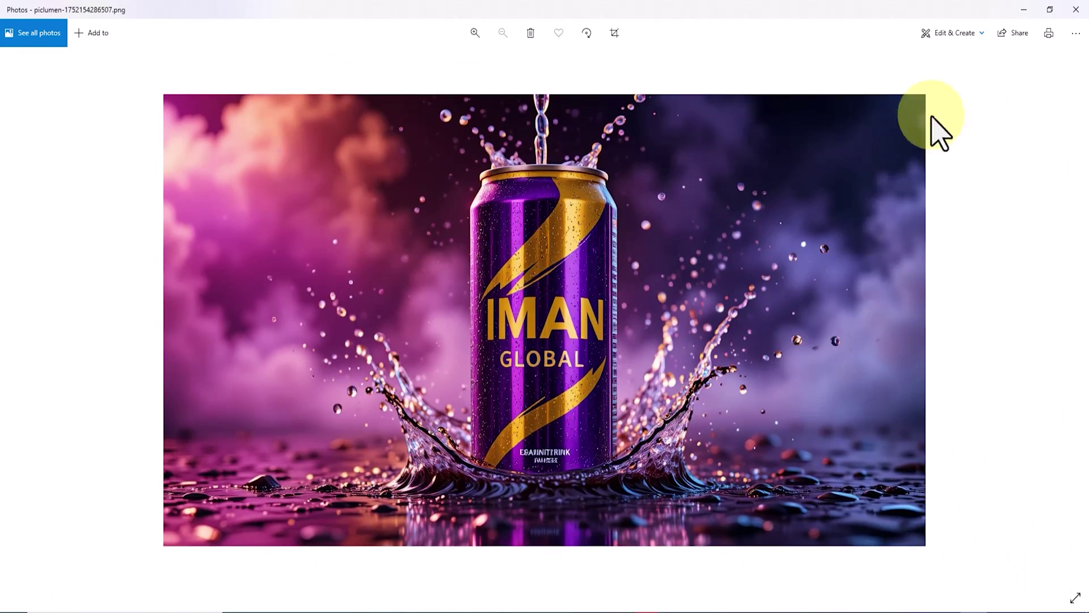
{"action": "left_click", "coordinate": [1081, 16]}
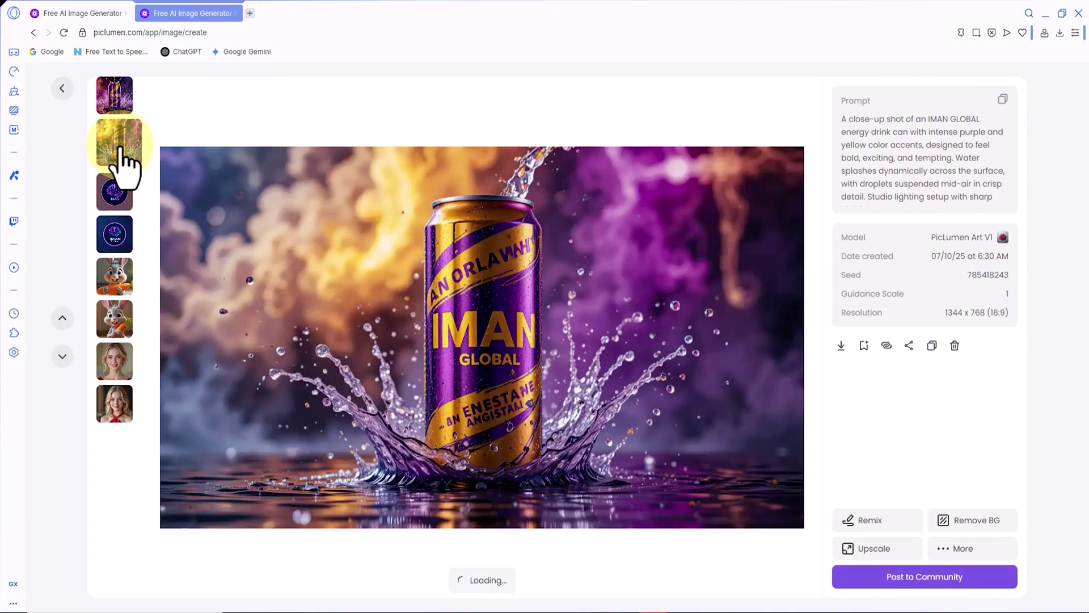
Step: Back in the gallery, paste the black-and-white elderly man portrait prompt
{"action": "left_click", "coordinate": [64, 89]}
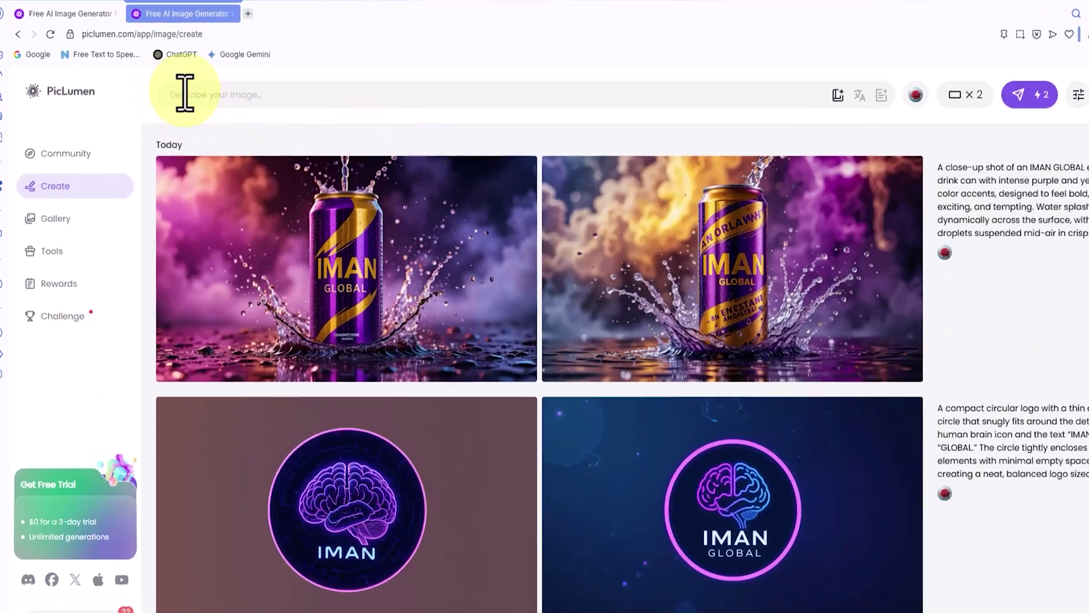
{"action": "right_click", "coordinate": [192, 89]}
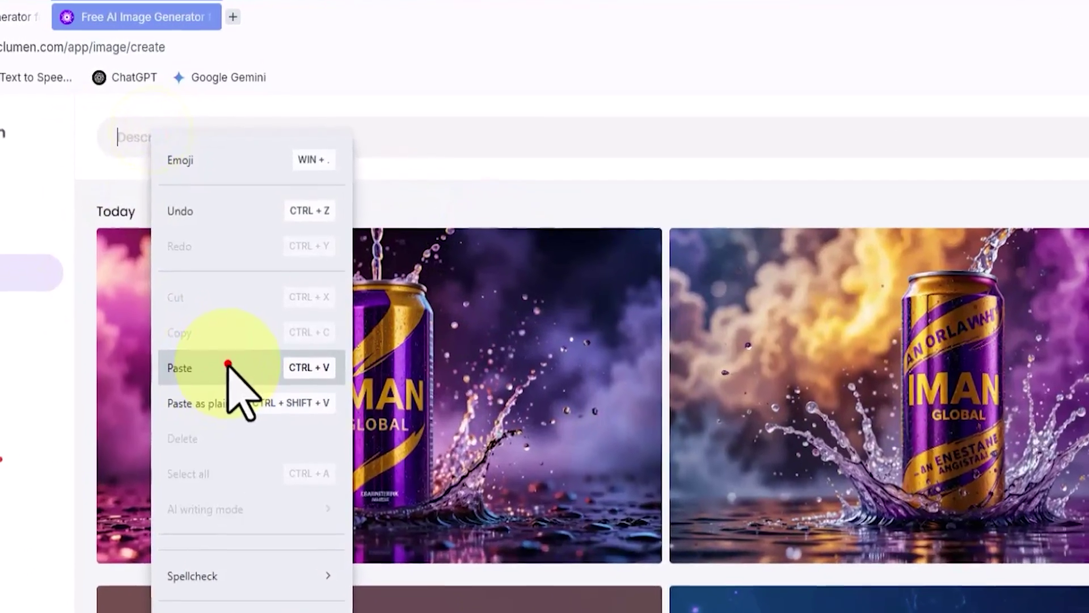
{"action": "left_click", "coordinate": [228, 366]}
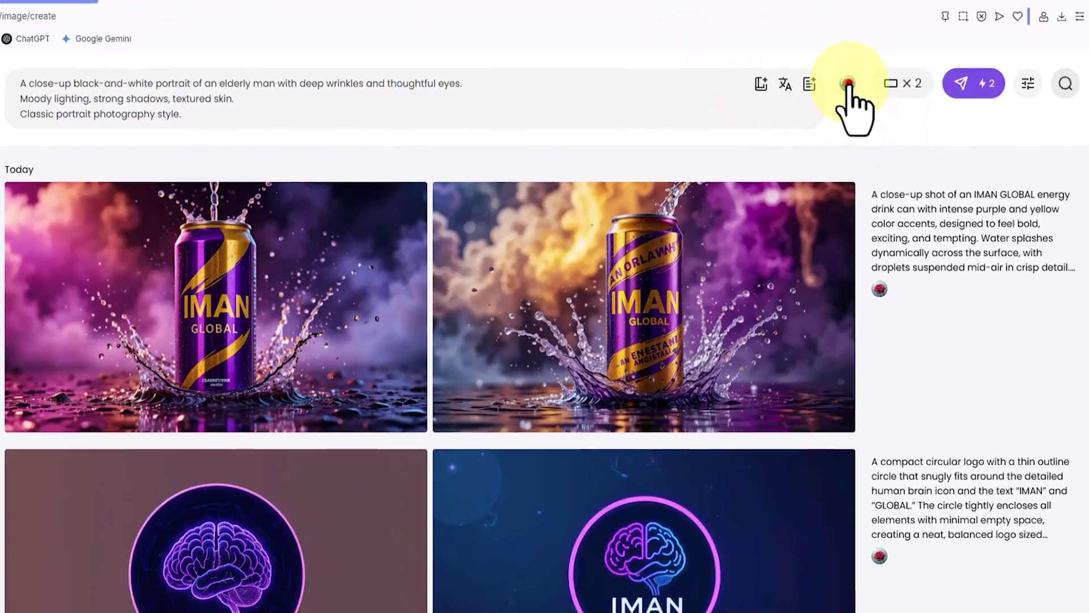
Step: Switch the generation model to PicLumen Realistic V2
{"action": "left_click", "coordinate": [878, 91]}
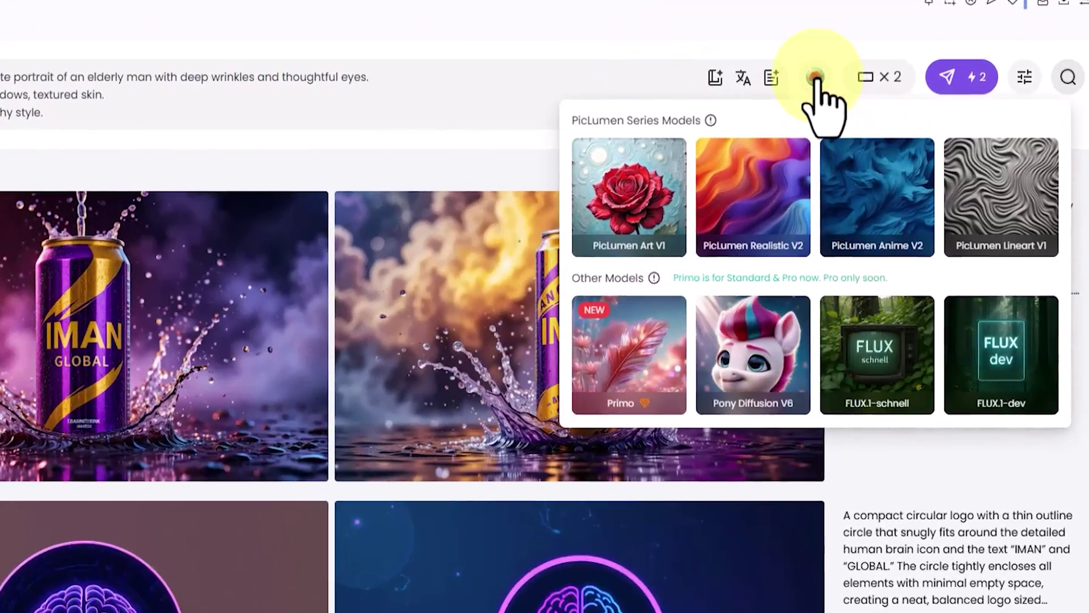
{"action": "left_click", "coordinate": [838, 81]}
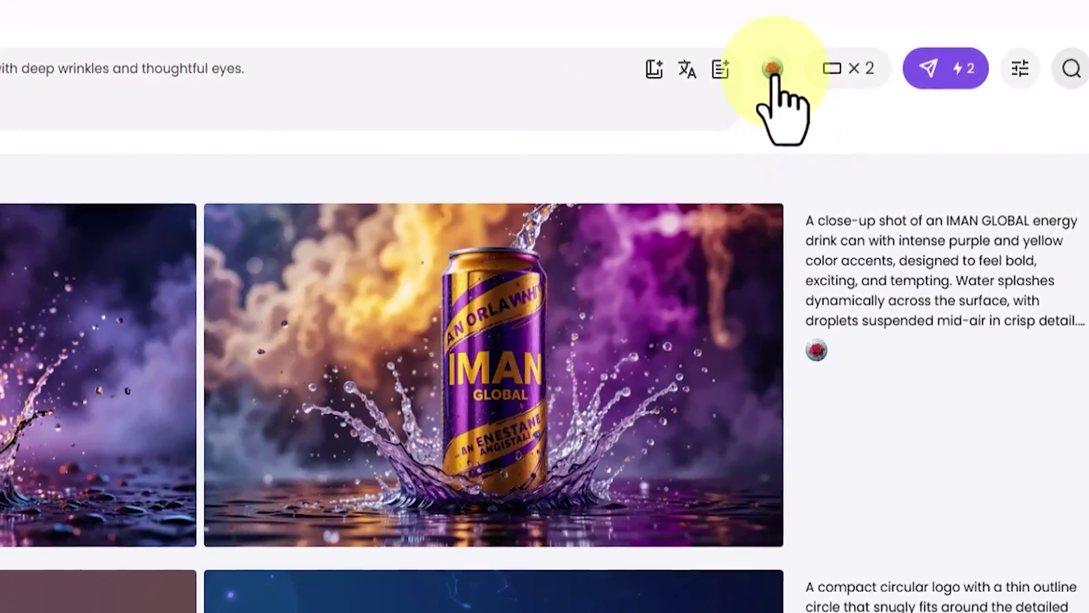
{"action": "left_click", "coordinate": [794, 75]}
{"action": "mouse_move", "coordinate": [717, 219]}
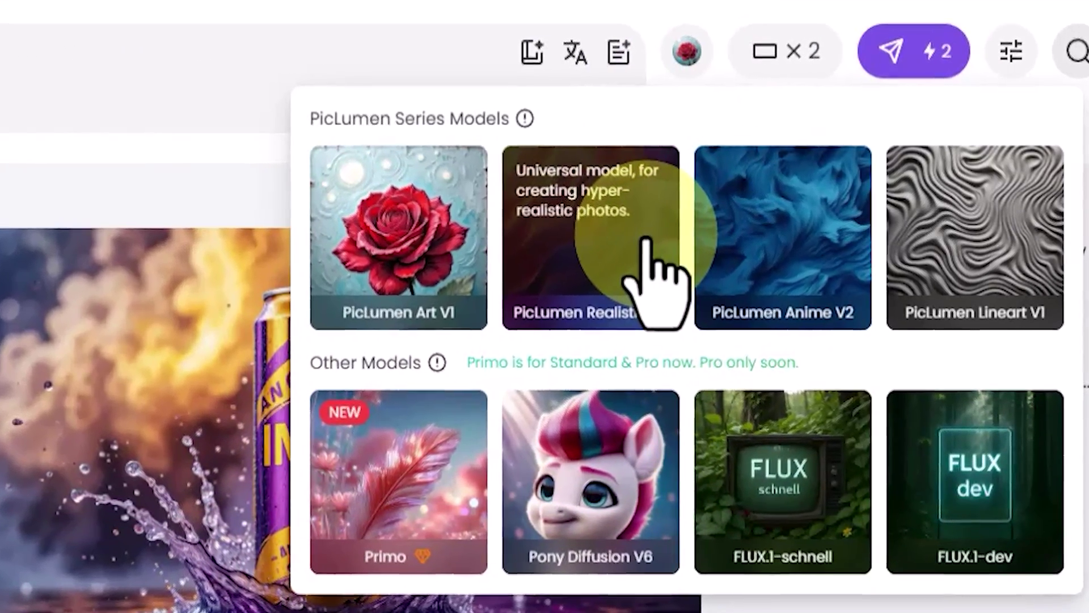
{"action": "left_click", "coordinate": [672, 237]}
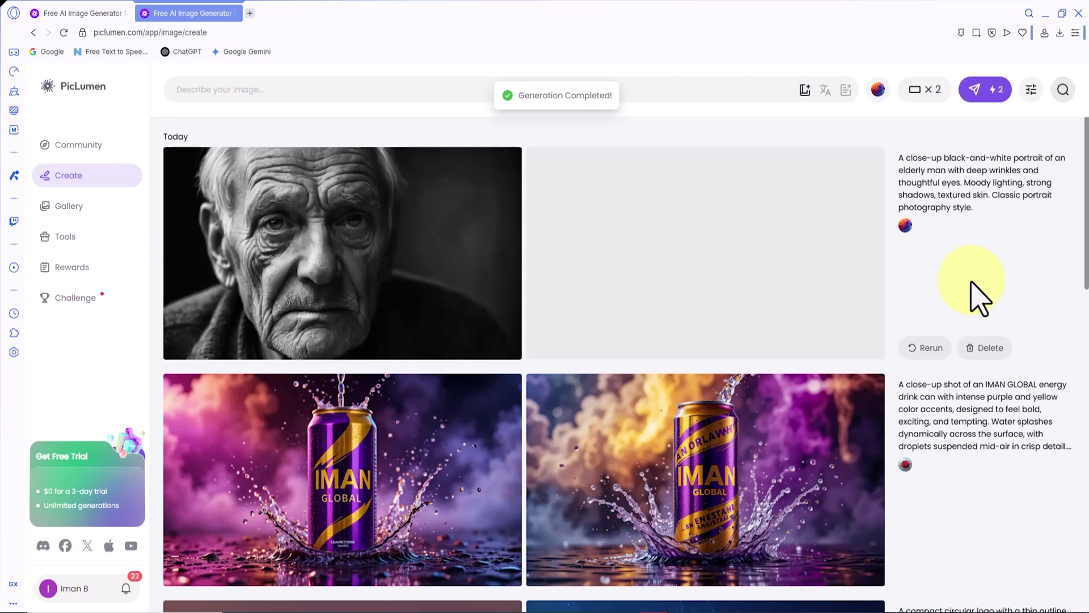
Step: Download the first elderly-man portrait and open the saved PNG
{"action": "left_click", "coordinate": [436, 257]}
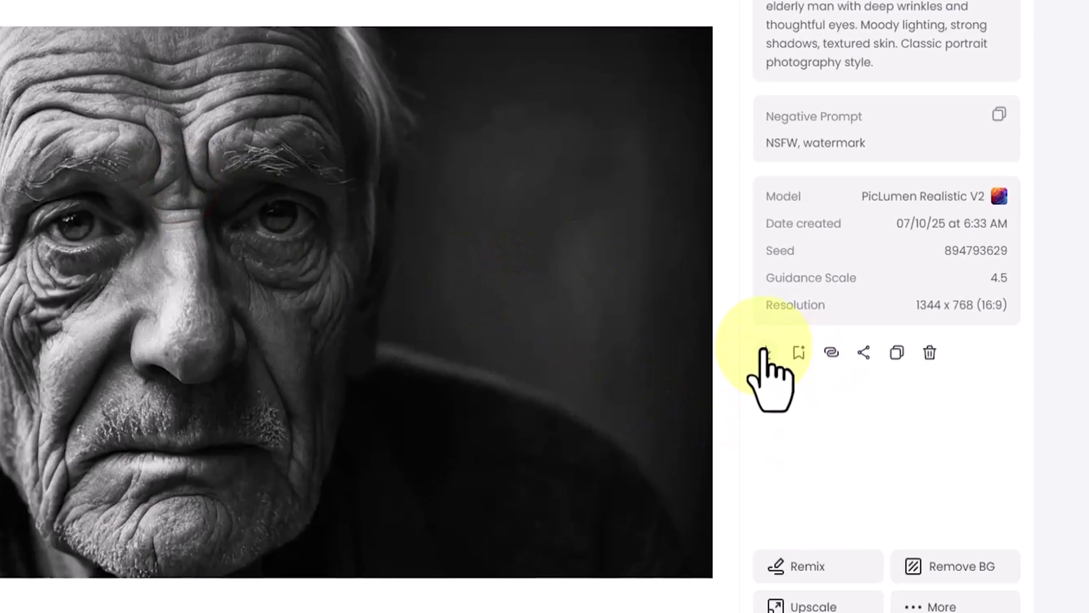
{"action": "left_click", "coordinate": [842, 372]}
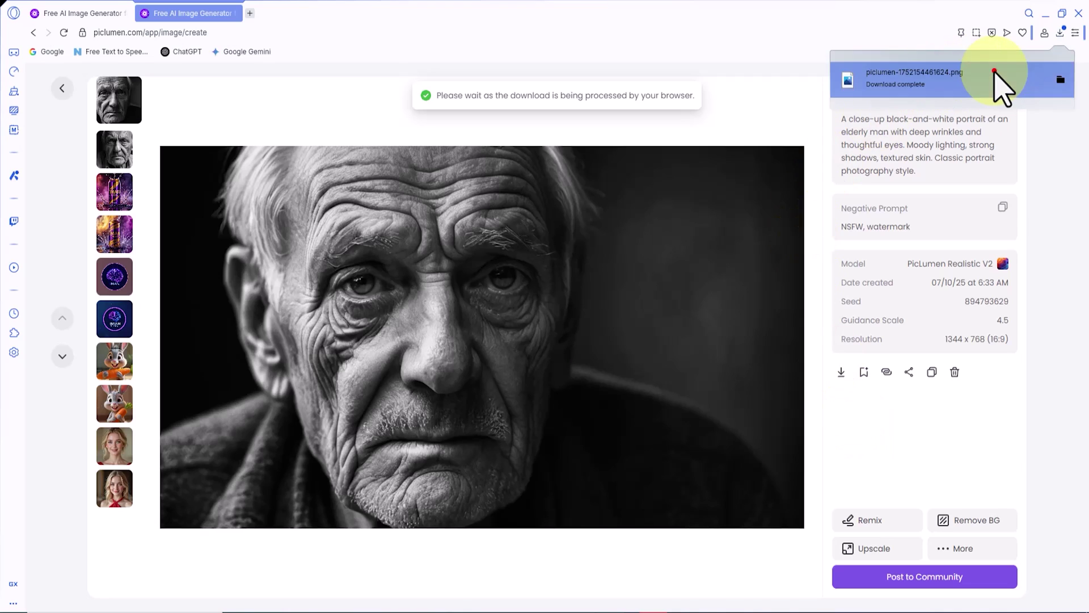
{"action": "left_click", "coordinate": [992, 69]}
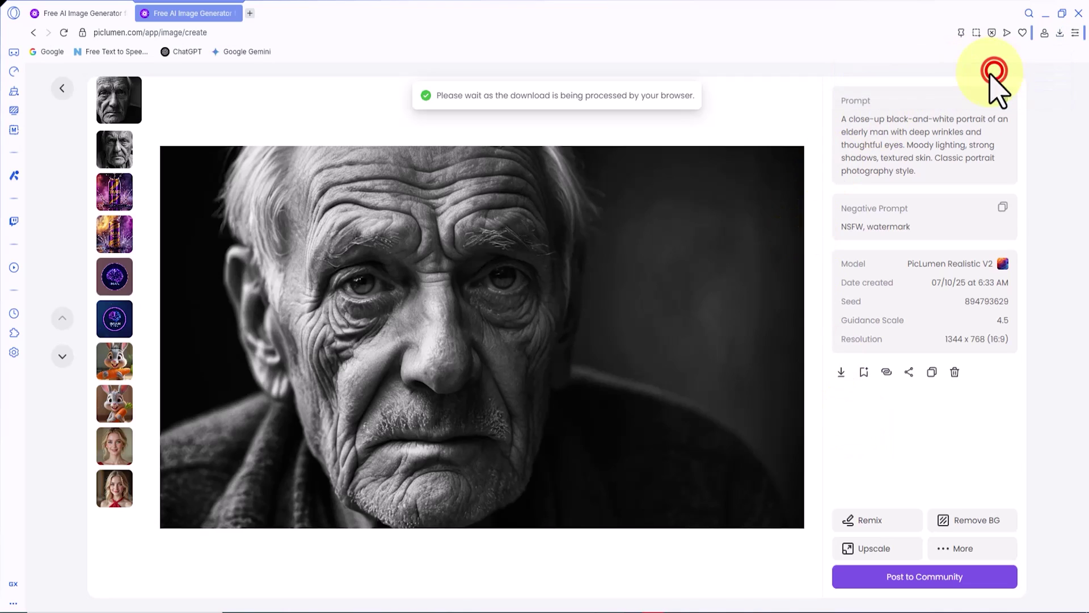
Step: Zoom and pan across the elderly-man portrait in Photos, then close the viewer
{"action": "scroll", "coordinate": [515, 365], "scroll_direction": "up", "scroll_amount": 5}
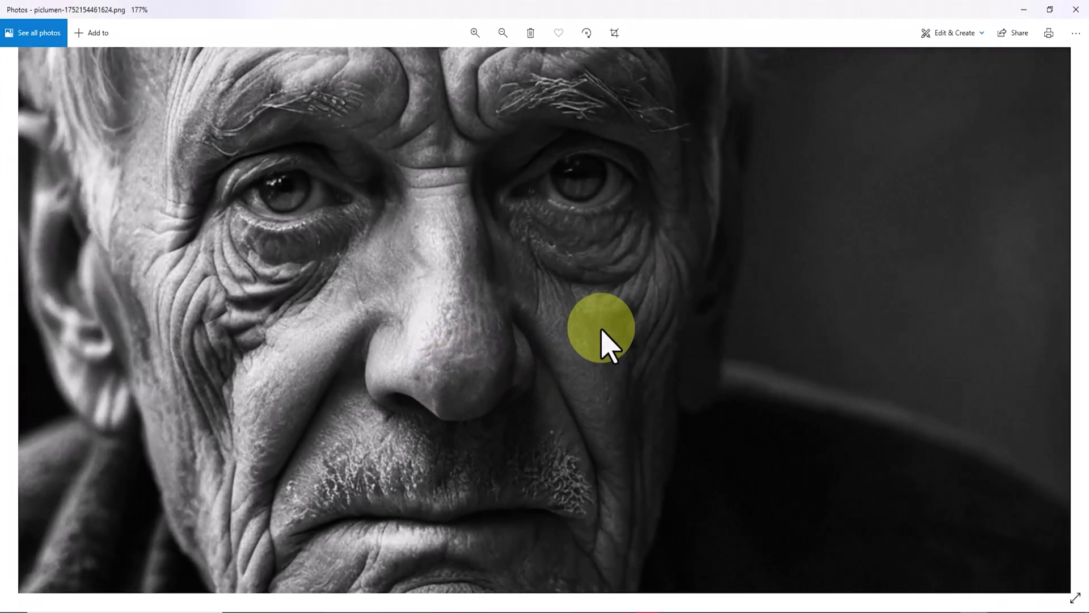
{"action": "scroll", "coordinate": [603, 334], "scroll_direction": "down", "scroll_amount": 5}
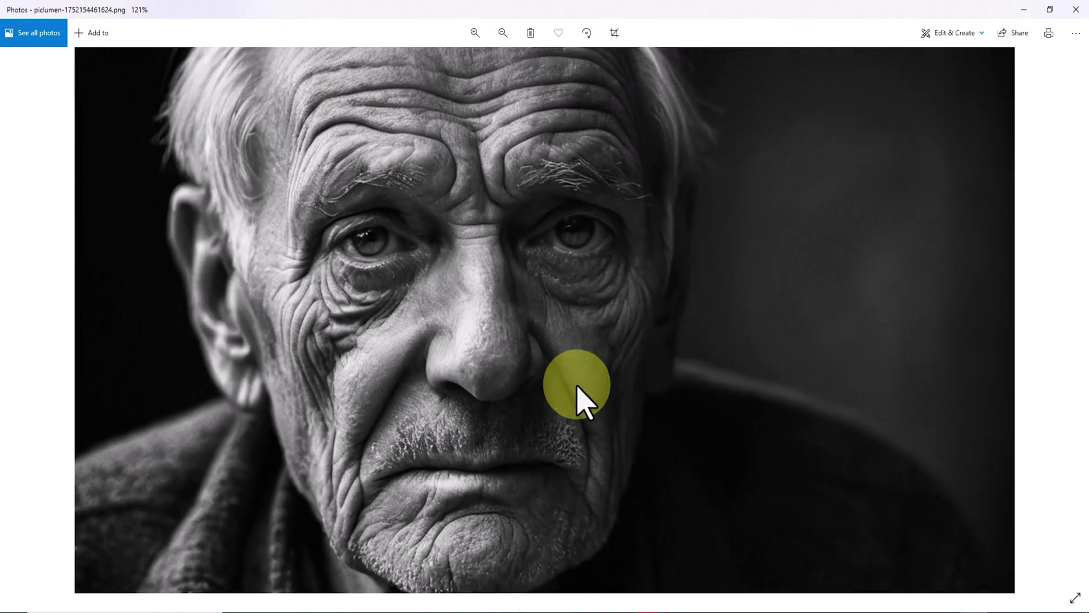
{"action": "double_click", "coordinate": [574, 388]}
{"action": "left_click_drag", "start_coordinate": [492, 487], "coordinate": [539, 284]}
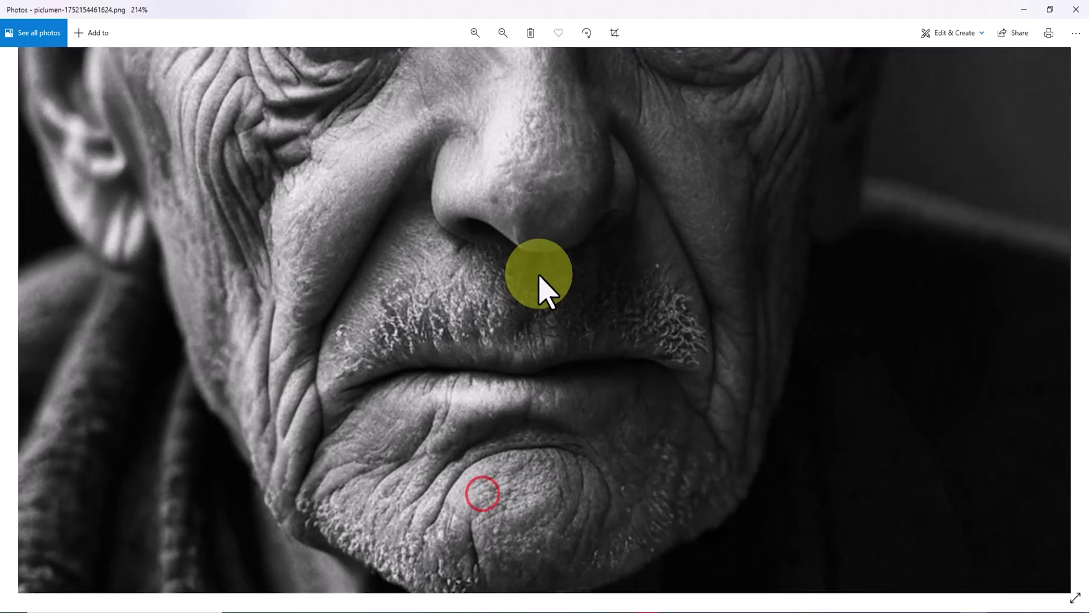
{"action": "scroll", "coordinate": [518, 323], "scroll_direction": "down", "scroll_amount": 3}
{"action": "scroll", "coordinate": [275, 206], "scroll_direction": "up", "scroll_amount": 3}
{"action": "left_click_drag", "start_coordinate": [465, 235], "coordinate": [342, 304]}
{"action": "scroll", "coordinate": [404, 284], "scroll_direction": "down", "scroll_amount": 2}
{"action": "scroll", "coordinate": [404, 284], "scroll_direction": "down", "scroll_amount": 3}
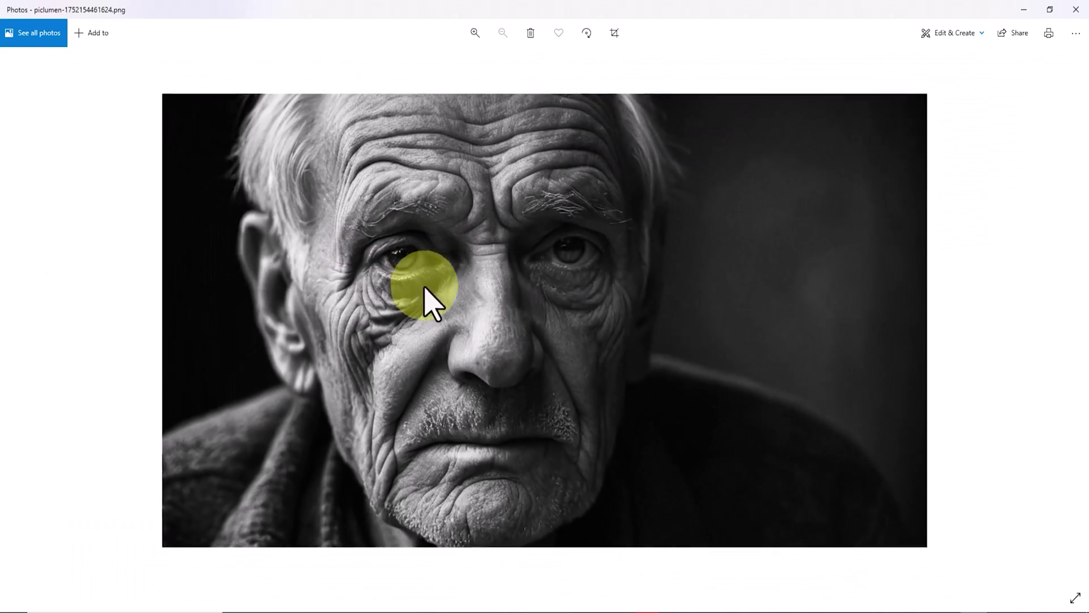
{"action": "left_click", "coordinate": [1075, 9]}
Step: Go back to the image grid and paste the anime fairy prompt into the prompt box
{"action": "left_click", "coordinate": [119, 148]}
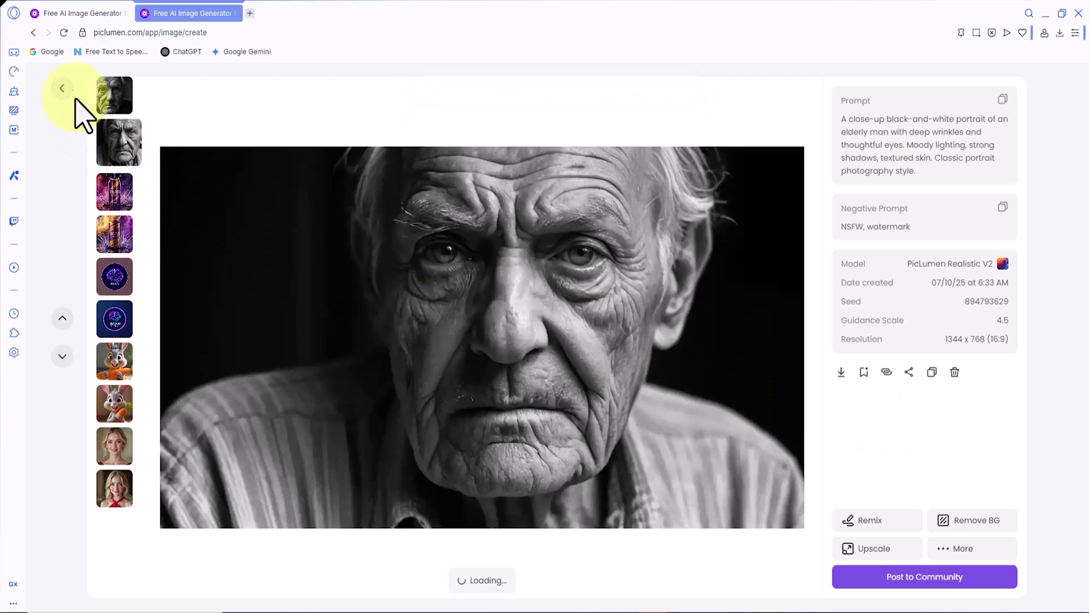
{"action": "left_click", "coordinate": [61, 86]}
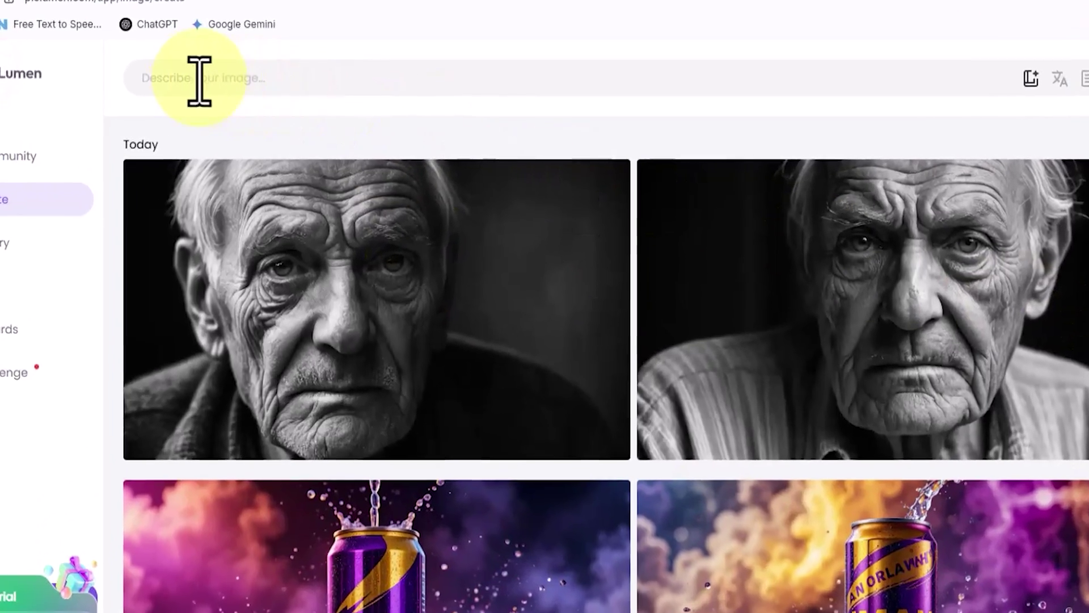
{"action": "right_click", "coordinate": [199, 81]}
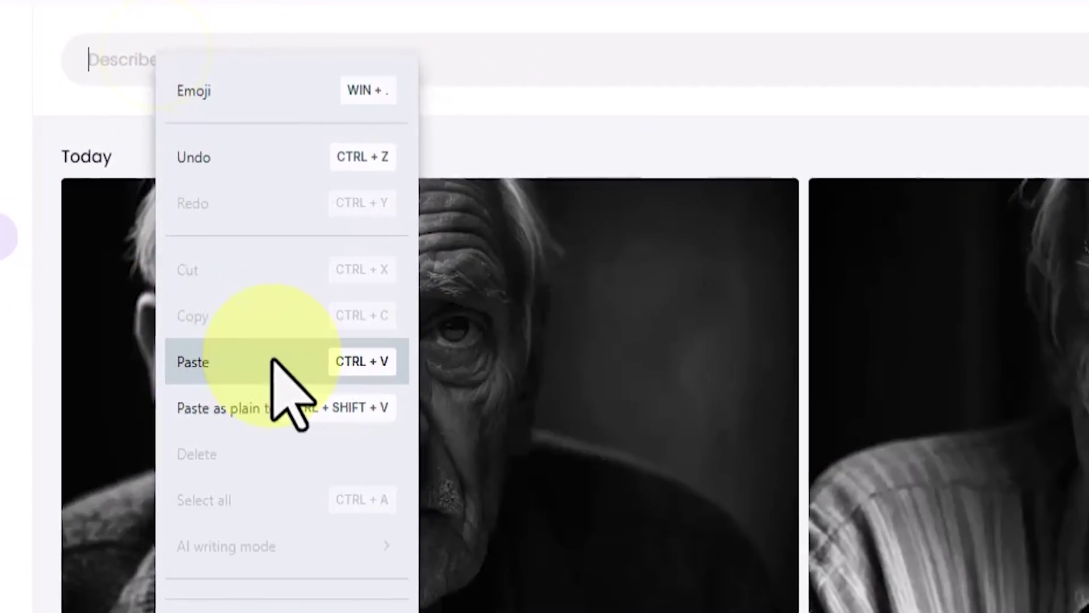
{"action": "left_click", "coordinate": [269, 285]}
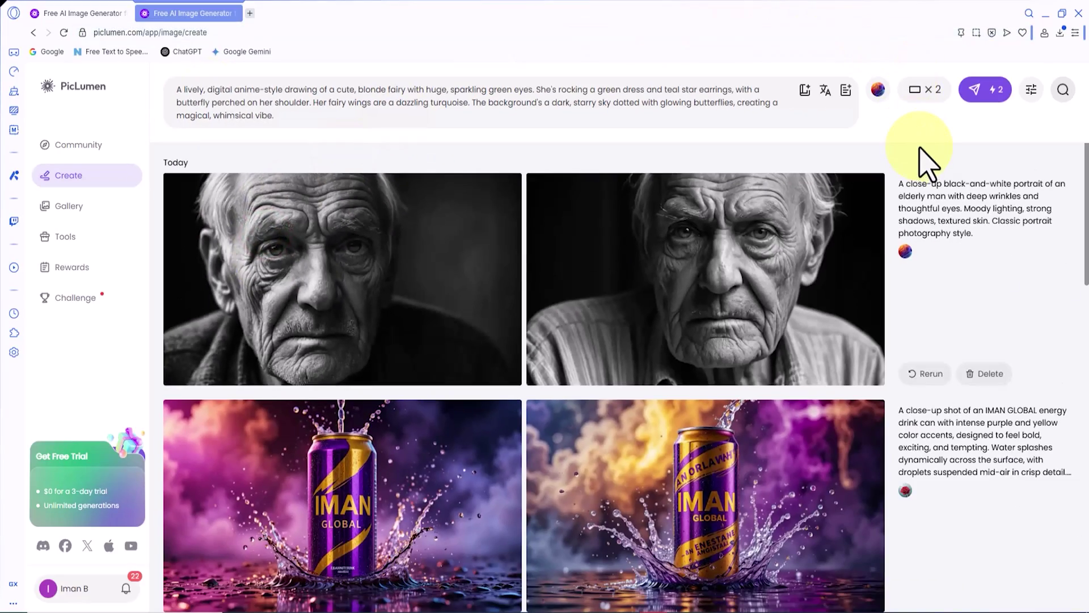
Step: Generate with the PicLumen Anime V2 model and download the first fairy image
{"action": "left_click", "coordinate": [878, 91]}
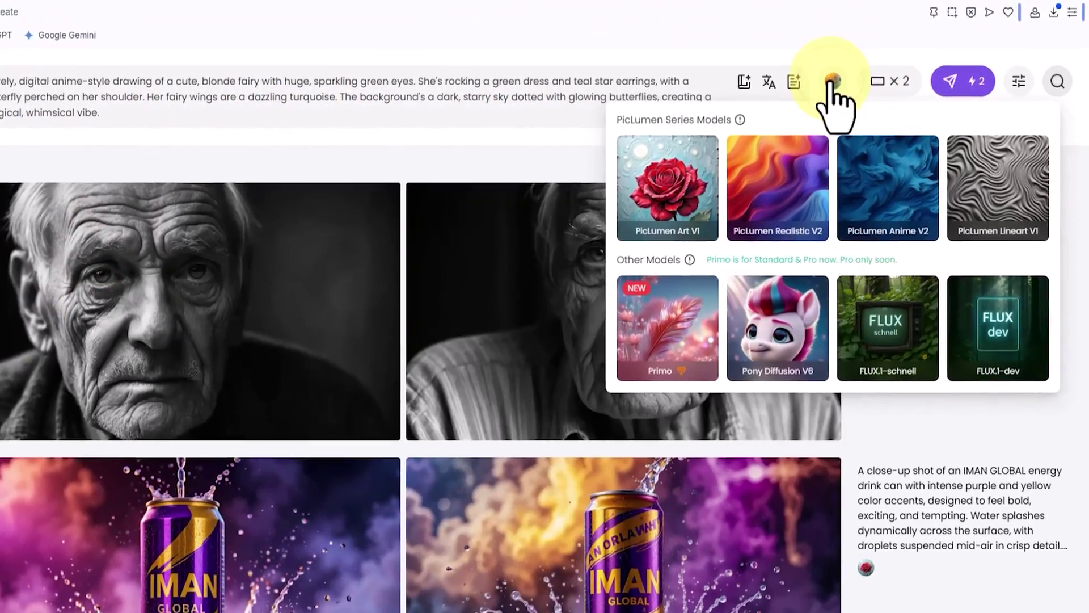
{"action": "left_click", "coordinate": [878, 91]}
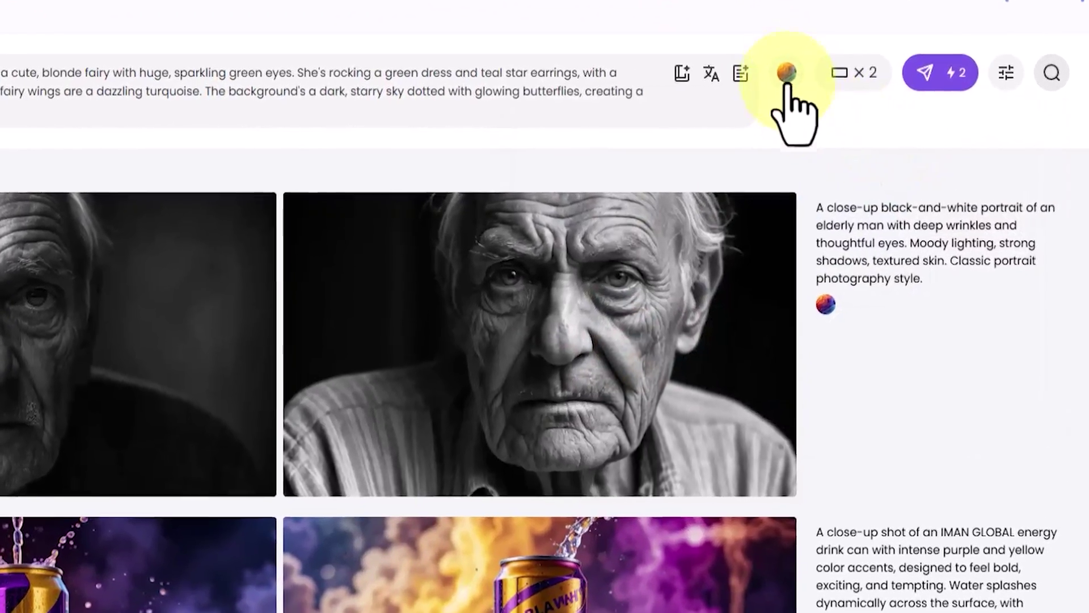
{"action": "left_click", "coordinate": [815, 77]}
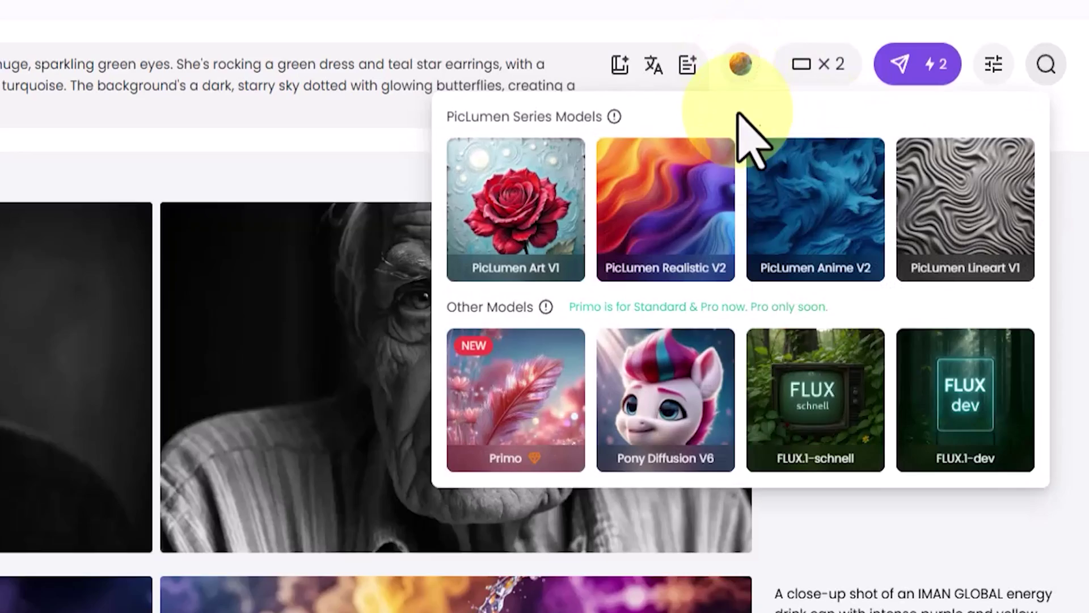
{"action": "mouse_move", "coordinate": [860, 218]}
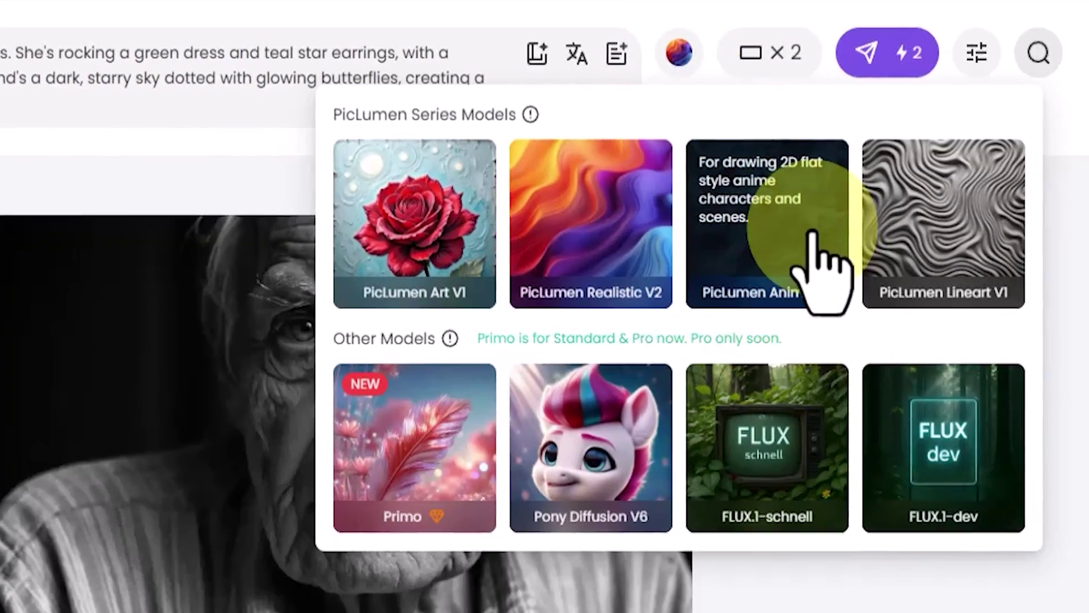
{"action": "left_click", "coordinate": [824, 230]}
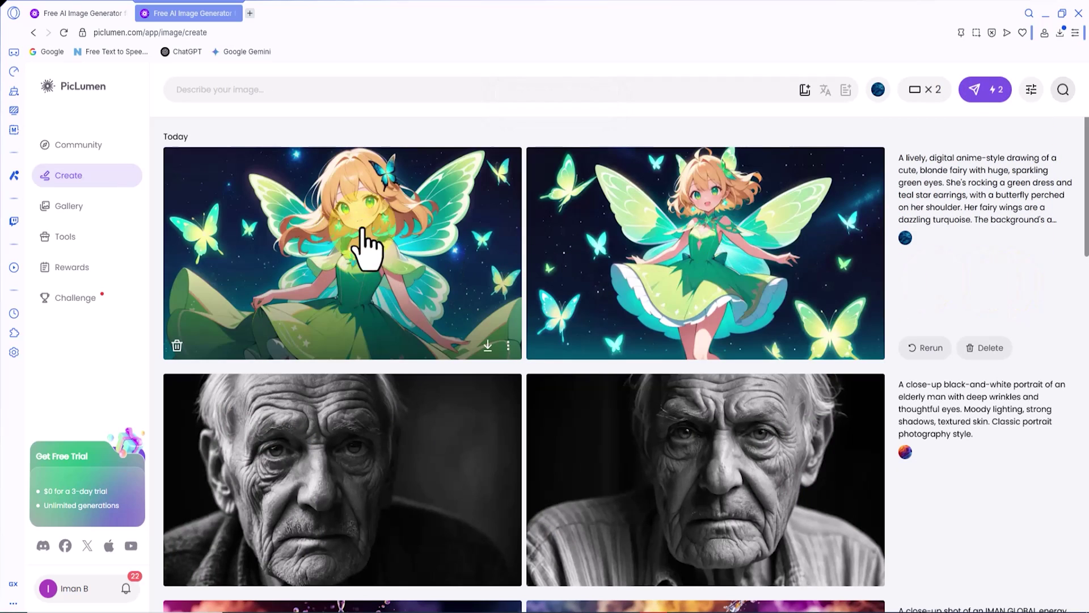
{"action": "left_click", "coordinate": [445, 217]}
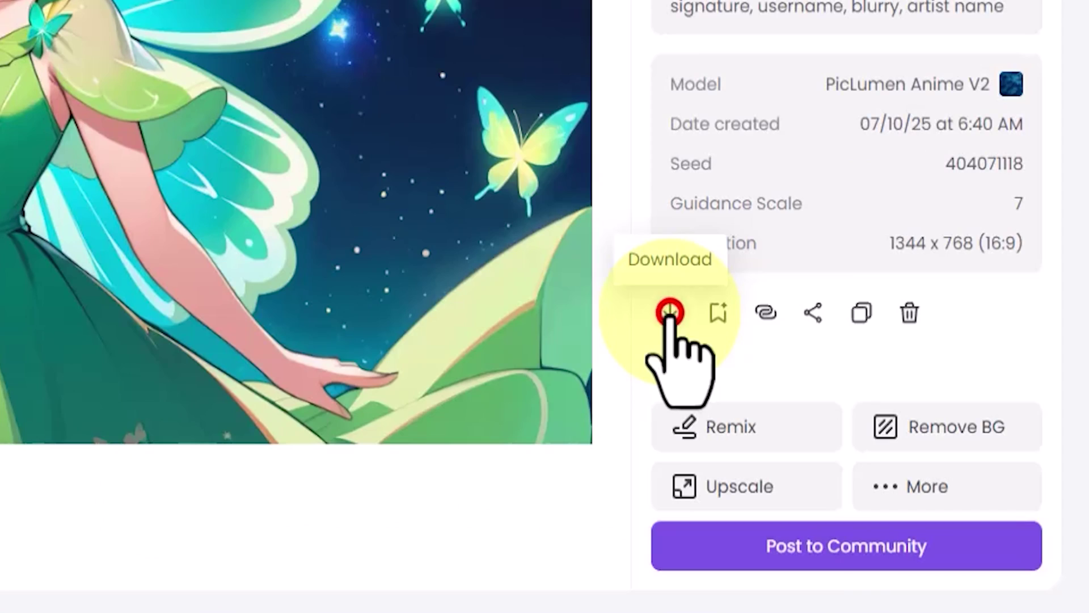
{"action": "left_click", "coordinate": [670, 313]}
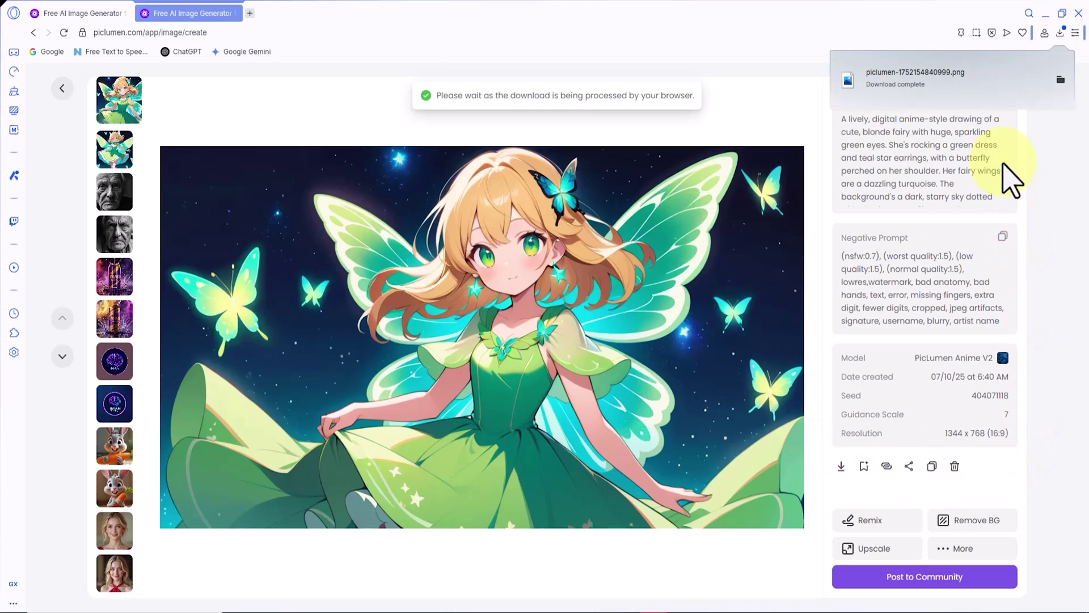
Step: Open the downloaded fairy PNG in Photos, zoom and pan toward her dress, then close it
{"action": "left_click", "coordinate": [1001, 80]}
{"action": "scroll", "coordinate": [600, 263], "scroll_direction": "up", "scroll_amount": 5}
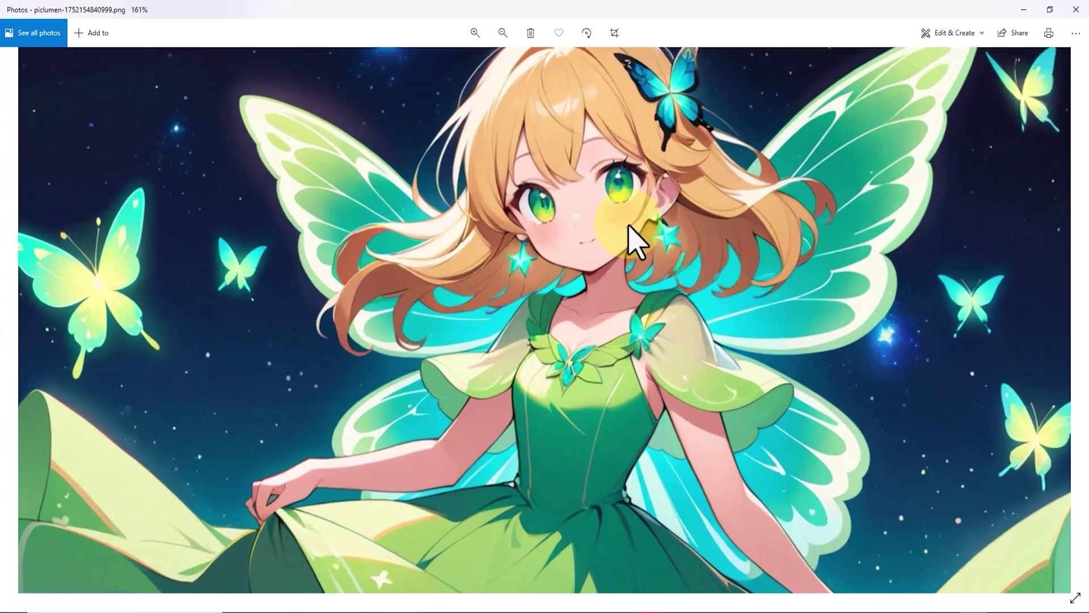
{"action": "scroll", "coordinate": [630, 329], "scroll_direction": "down", "scroll_amount": 3}
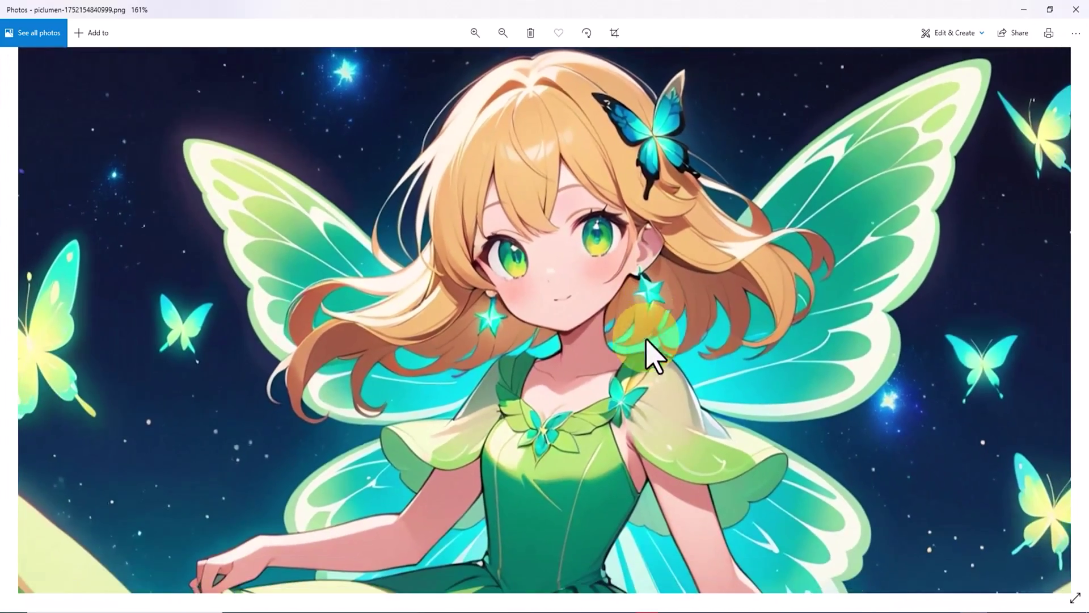
{"action": "left_click_drag", "start_coordinate": [548, 353], "coordinate": [777, 298]}
{"action": "scroll", "coordinate": [766, 318], "scroll_direction": "down", "scroll_amount": 4}
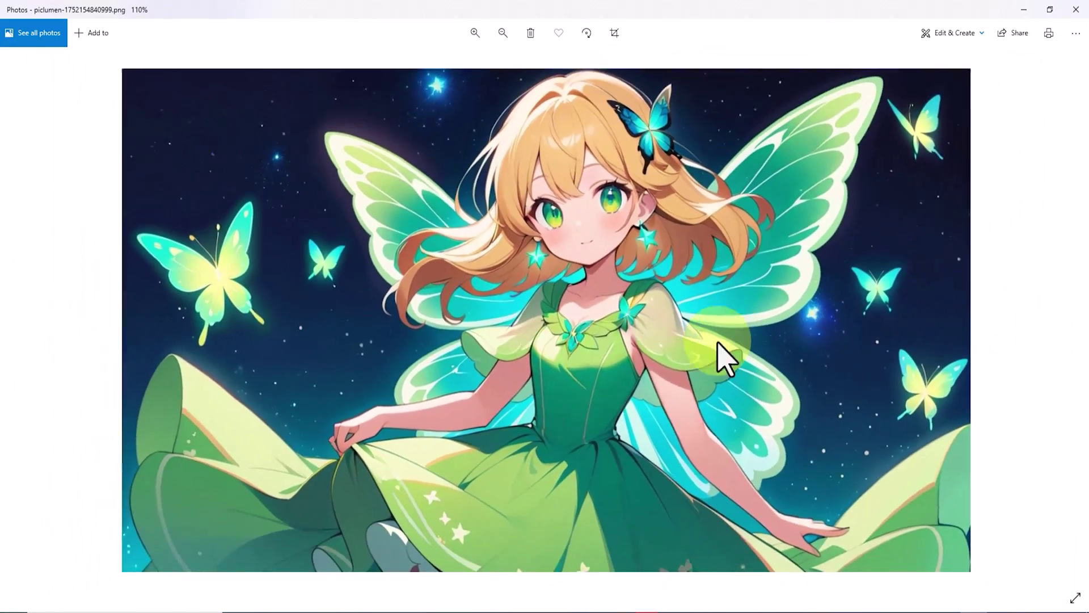
{"action": "scroll", "coordinate": [802, 534], "scroll_direction": "up", "scroll_amount": 4}
{"action": "left_click_drag", "start_coordinate": [885, 538], "coordinate": [817, 498]}
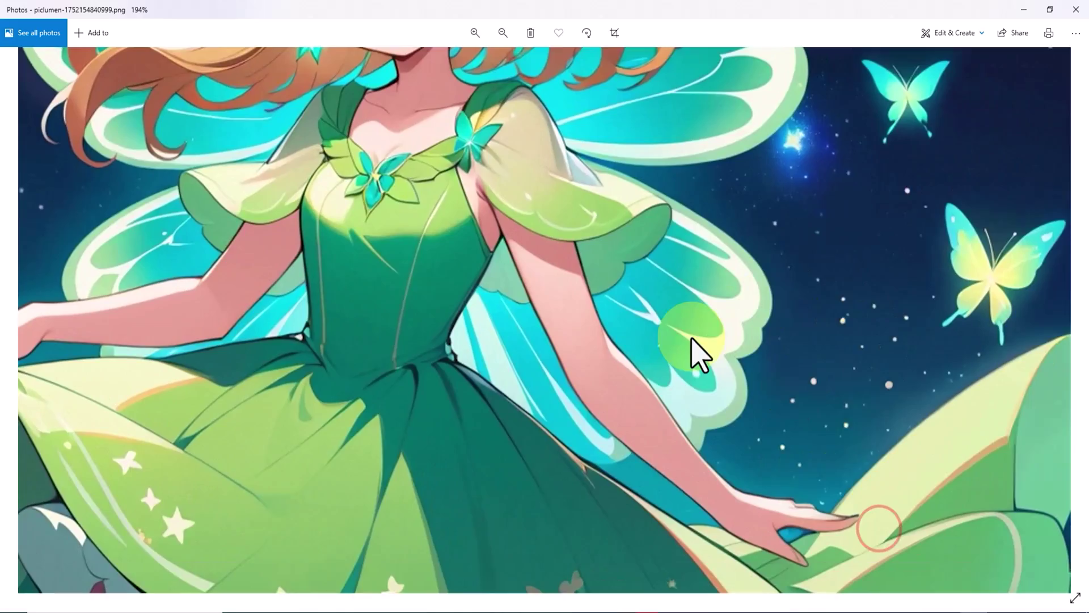
{"action": "scroll", "coordinate": [698, 352], "scroll_direction": "down", "scroll_amount": 4}
{"action": "scroll", "coordinate": [323, 449], "scroll_direction": "up", "scroll_amount": 4}
{"action": "scroll", "coordinate": [335, 468], "scroll_direction": "down", "scroll_amount": 2}
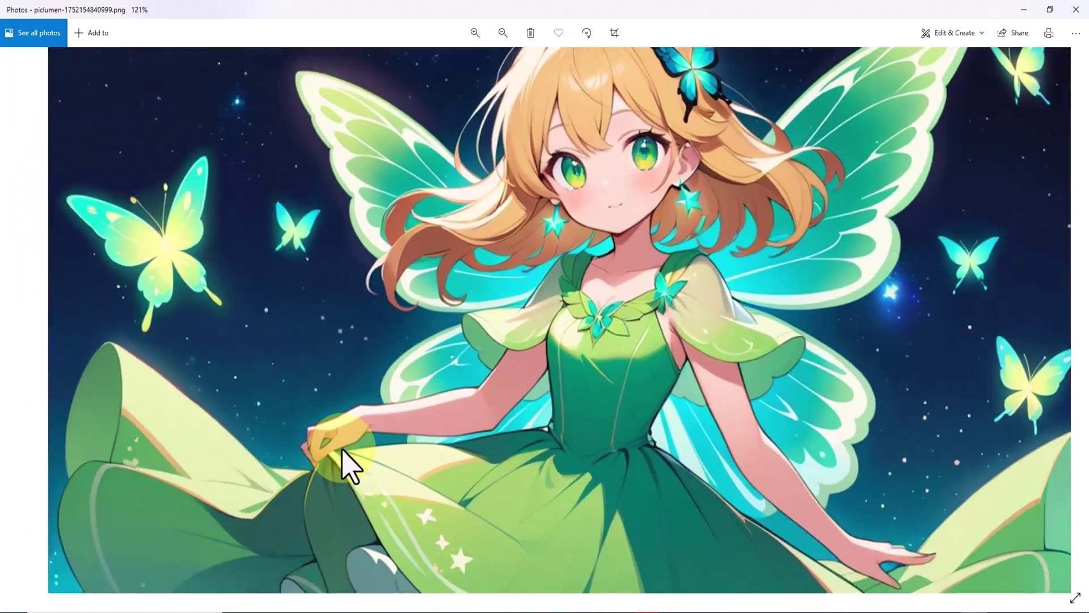
{"action": "scroll", "coordinate": [343, 466], "scroll_direction": "down", "scroll_amount": 1}
{"action": "left_click", "coordinate": [1076, 8]}
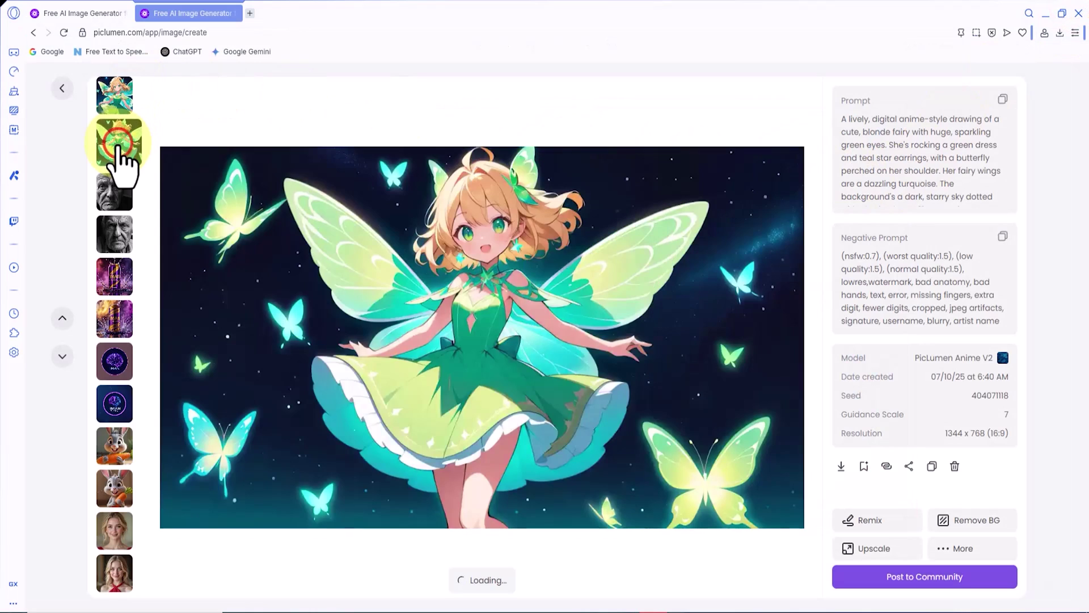
Step: Return to the generation page and paste the Lamborghini sports-car prompt
{"action": "left_click", "coordinate": [54, 85]}
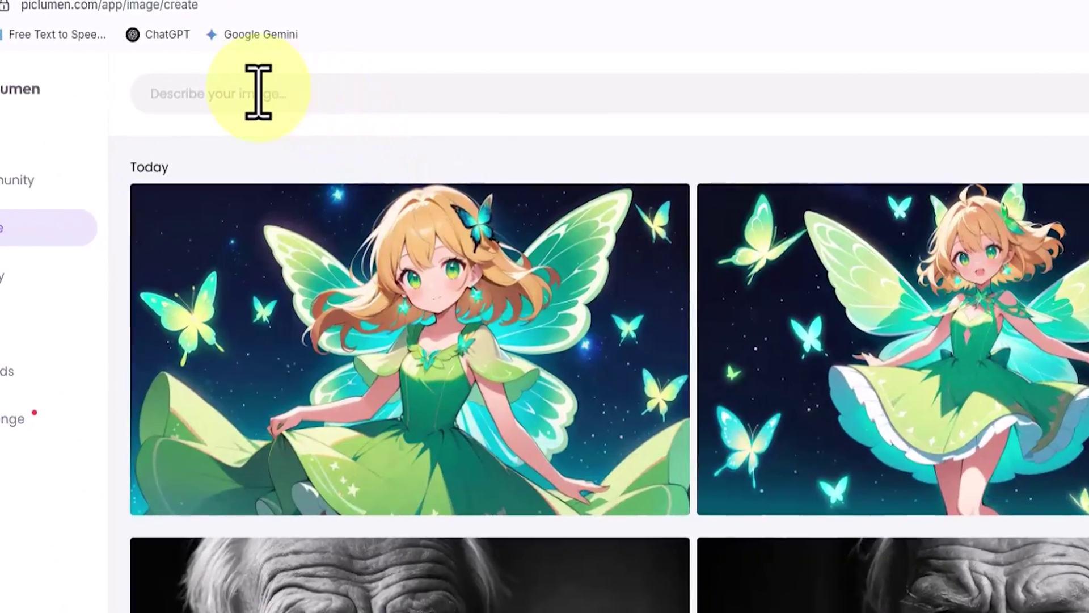
{"action": "right_click", "coordinate": [244, 88]}
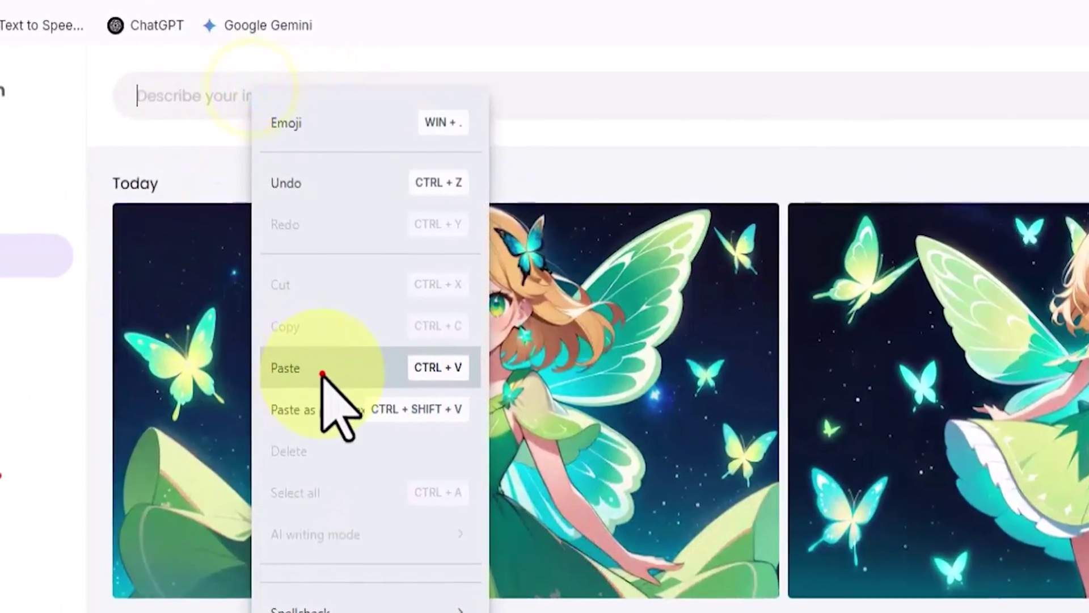
{"action": "left_click", "coordinate": [314, 354]}
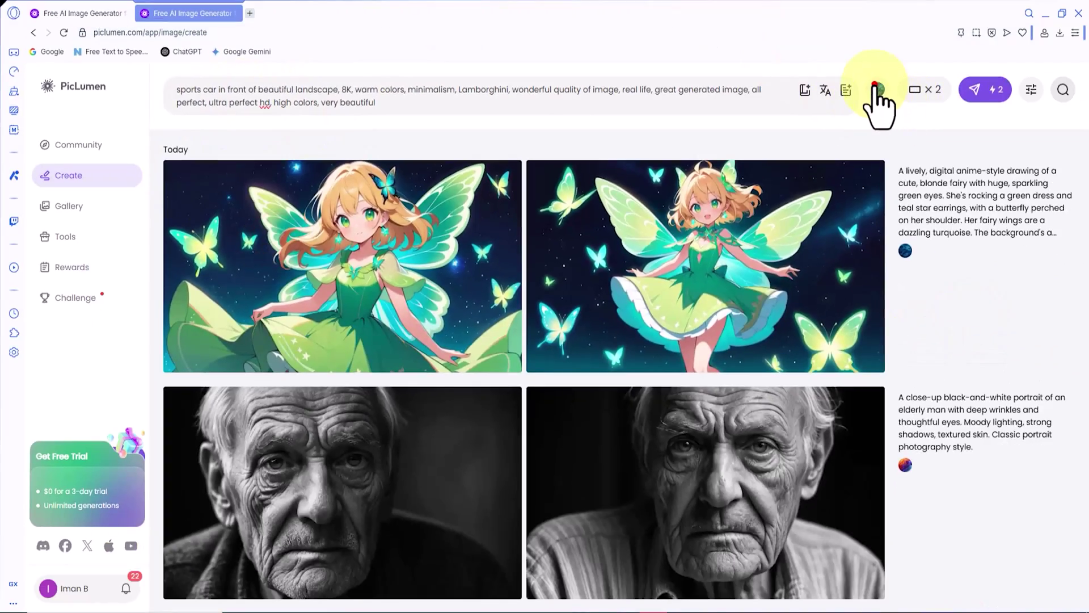
Step: Switch the model to PicLumen Lineart V1 and generate the line-art car images
{"action": "left_click", "coordinate": [875, 89]}
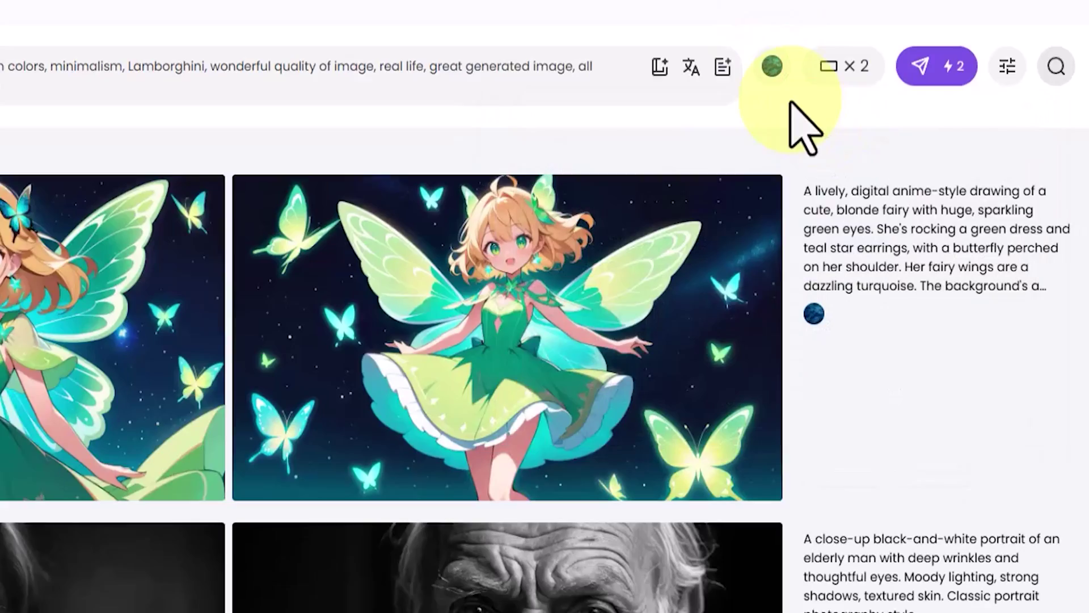
{"action": "left_click", "coordinate": [798, 71]}
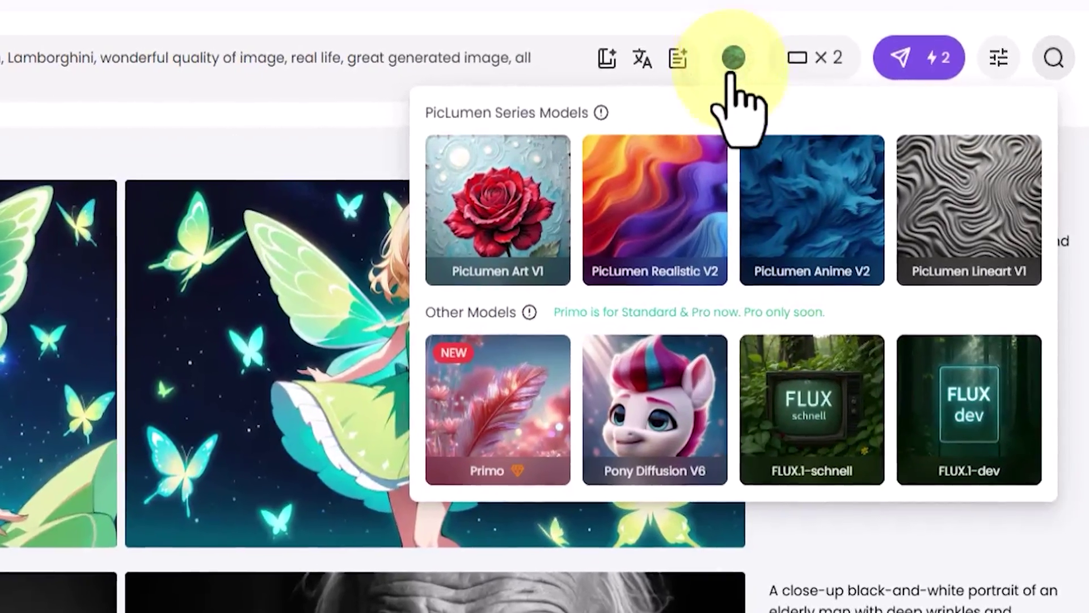
{"action": "left_click", "coordinate": [797, 174]}
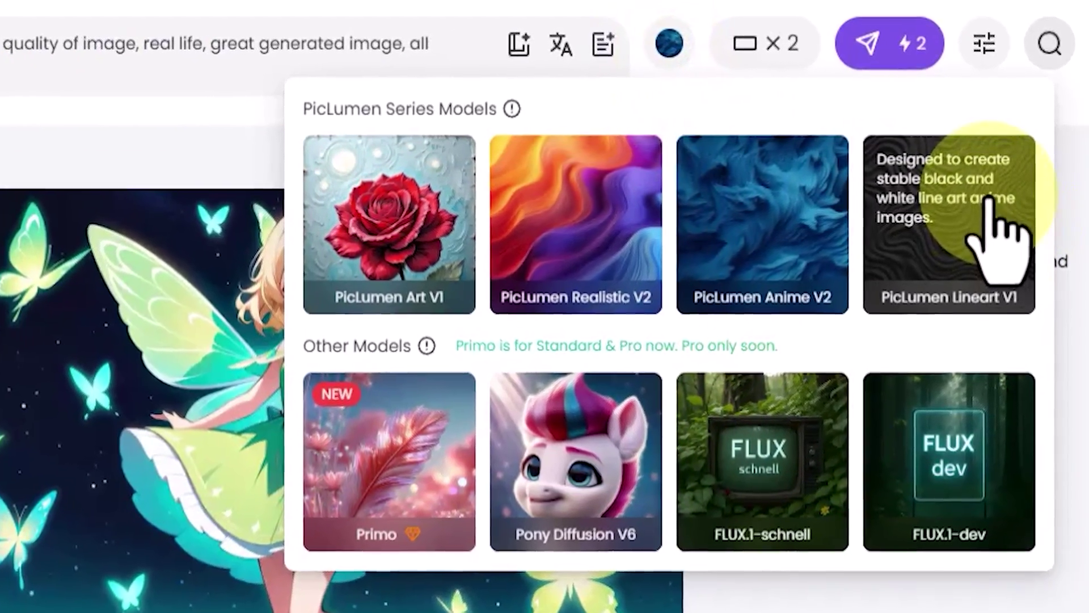
{"action": "left_click", "coordinate": [997, 218]}
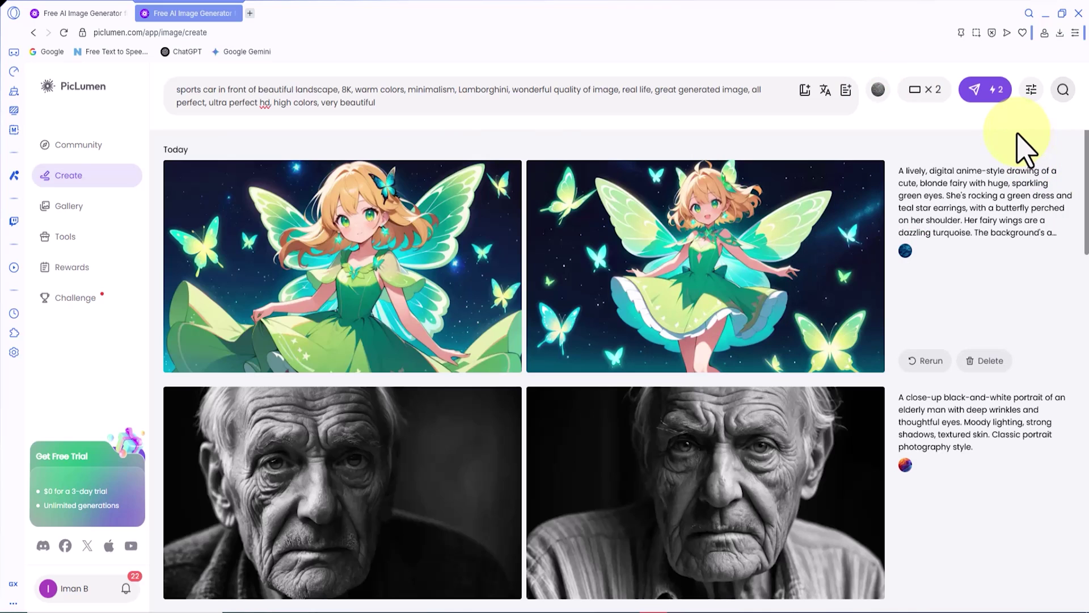
{"action": "left_click", "coordinate": [986, 92]}
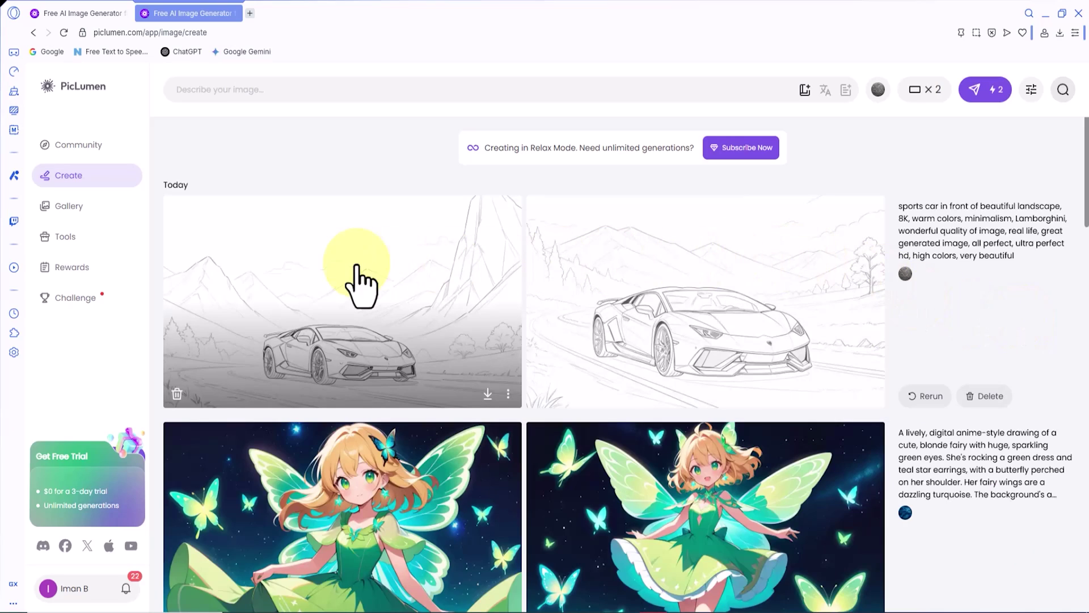
Step: Download the first line-art Lamborghini image and open the downloaded PNG
{"action": "left_click", "coordinate": [284, 278]}
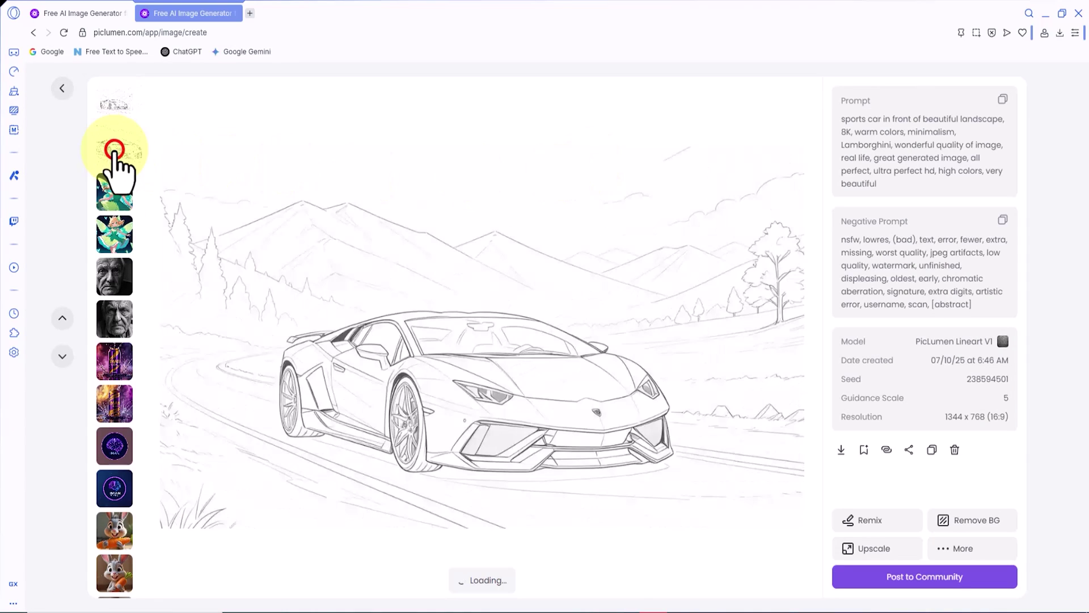
{"action": "left_click", "coordinate": [842, 449]}
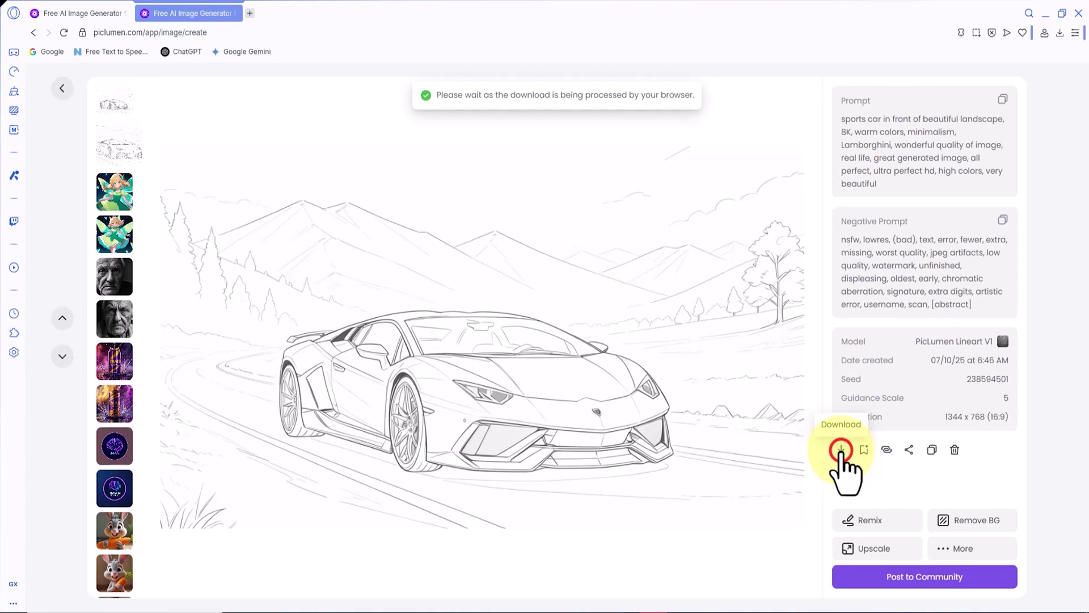
{"action": "left_click", "coordinate": [972, 75]}
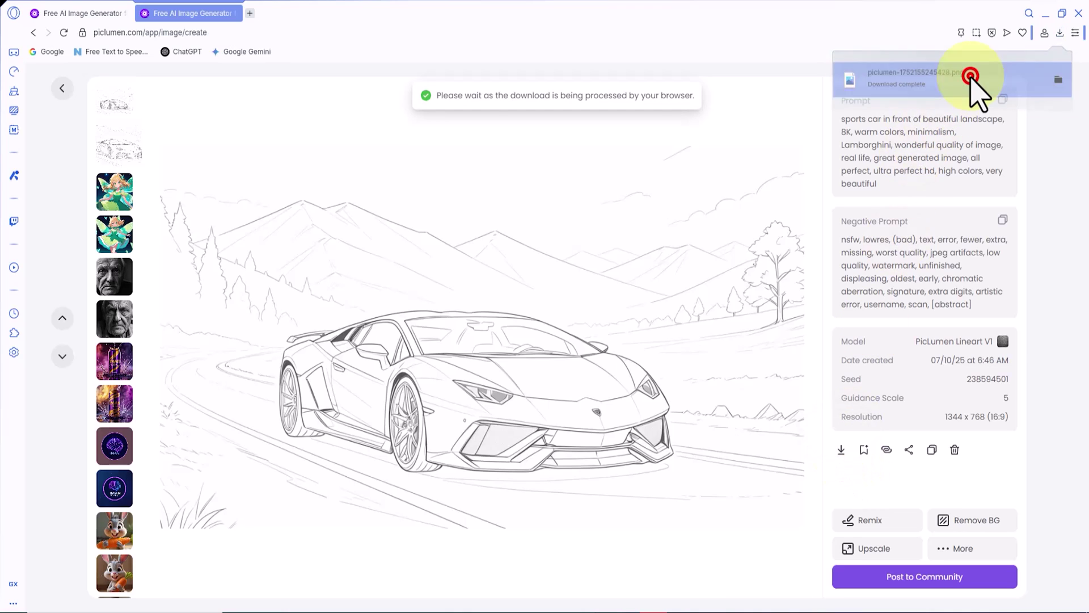
{"action": "scroll", "coordinate": [594, 403], "scroll_direction": "up", "scroll_amount": 3}
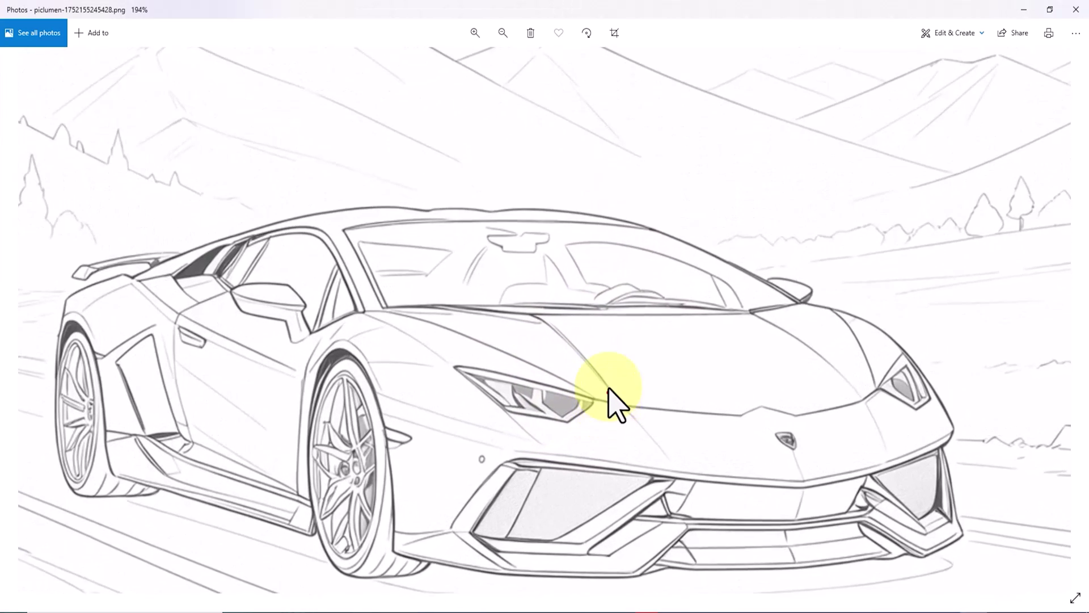
{"action": "left_click_drag", "start_coordinate": [670, 332], "coordinate": [578, 352]}
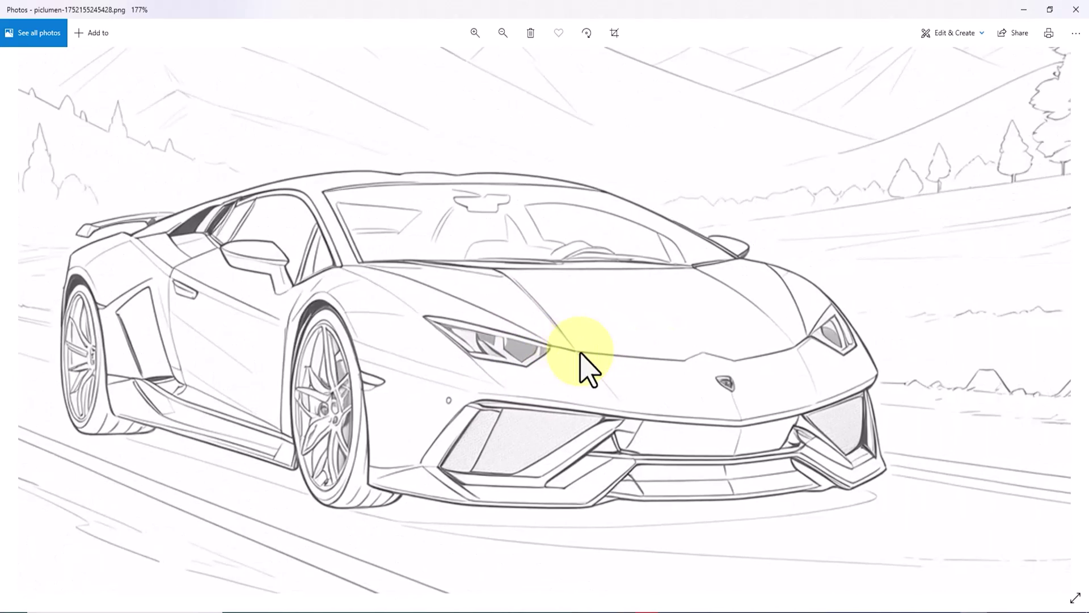
{"action": "scroll", "coordinate": [221, 265], "scroll_direction": "up", "scroll_amount": 5}
{"action": "left_click_drag", "start_coordinate": [222, 261], "coordinate": [515, 262]}
{"action": "scroll", "coordinate": [515, 262], "scroll_direction": "down", "scroll_amount": 4}
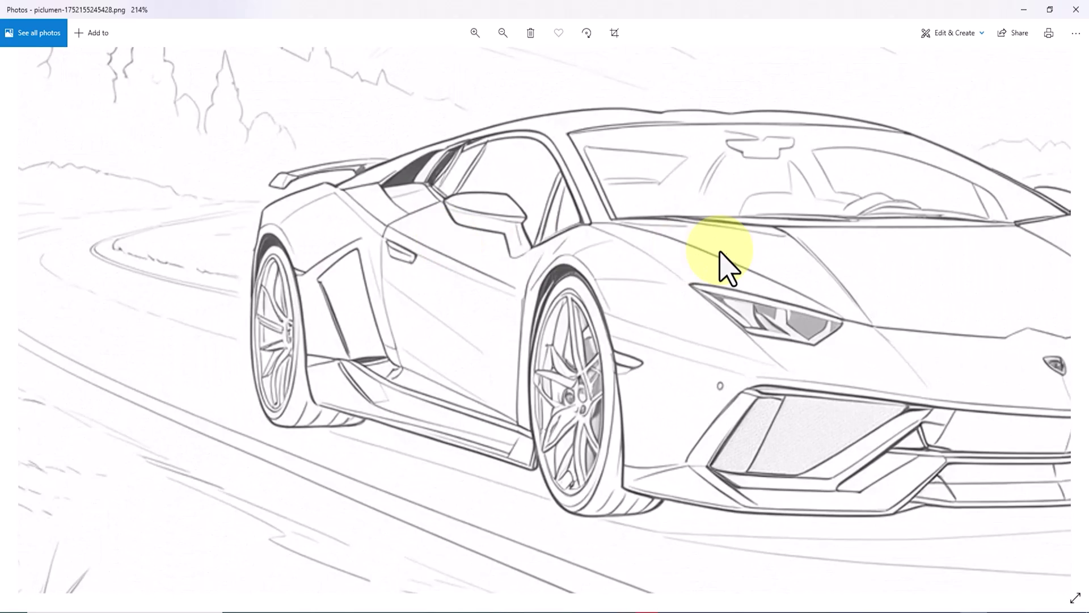
{"action": "left_click_drag", "start_coordinate": [720, 252], "coordinate": [311, 250]}
{"action": "scroll", "coordinate": [311, 250], "scroll_direction": "down", "scroll_amount": 5}
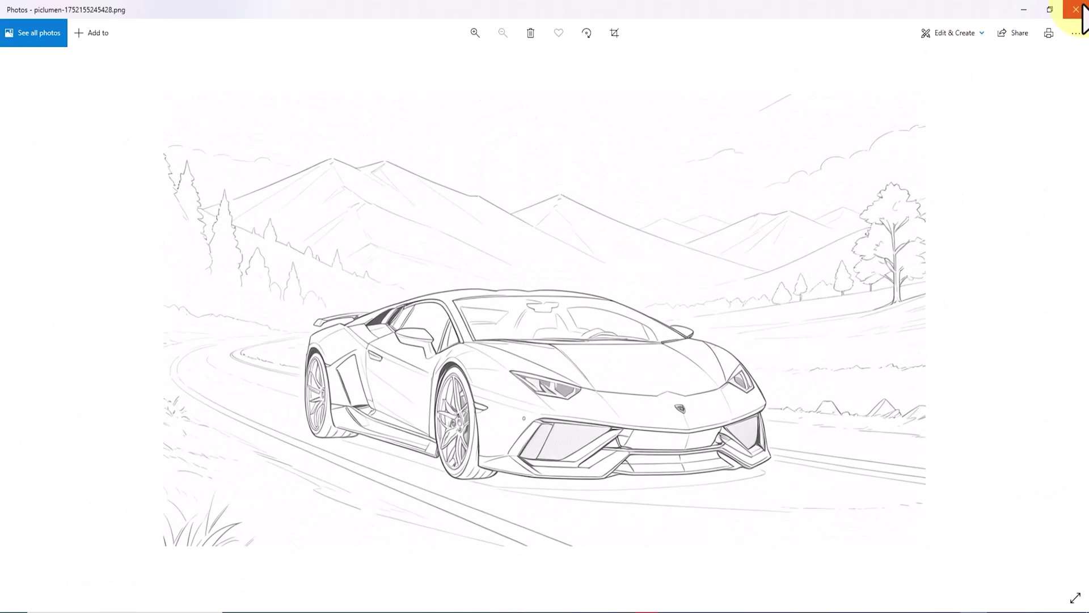
Step: Close Photos, return to the Create page and paste the cyberpunk supercar prompt
{"action": "left_click", "coordinate": [1076, 10]}
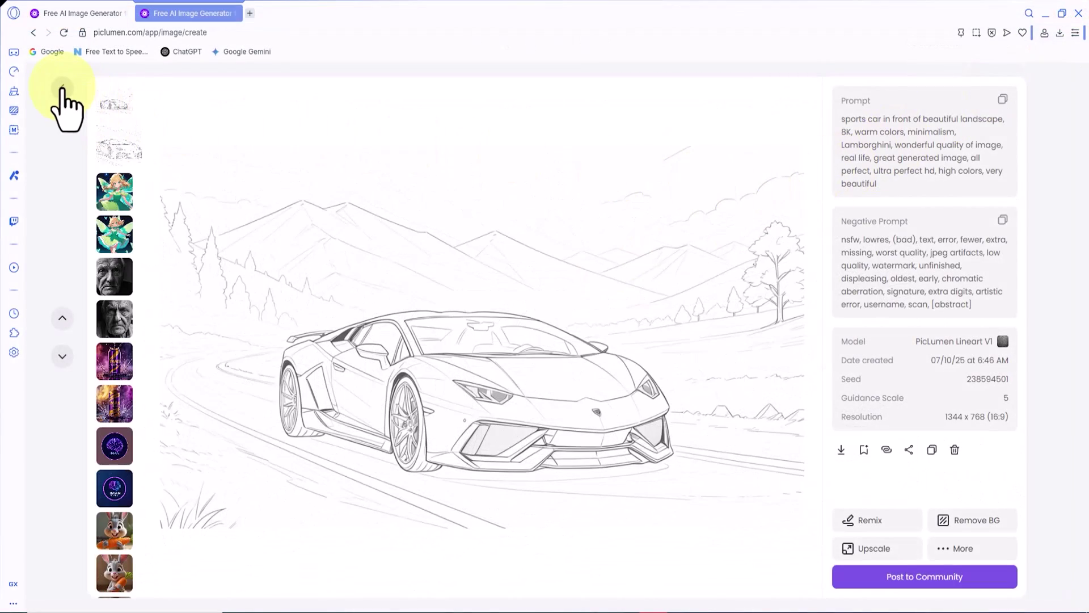
{"action": "left_click", "coordinate": [62, 88]}
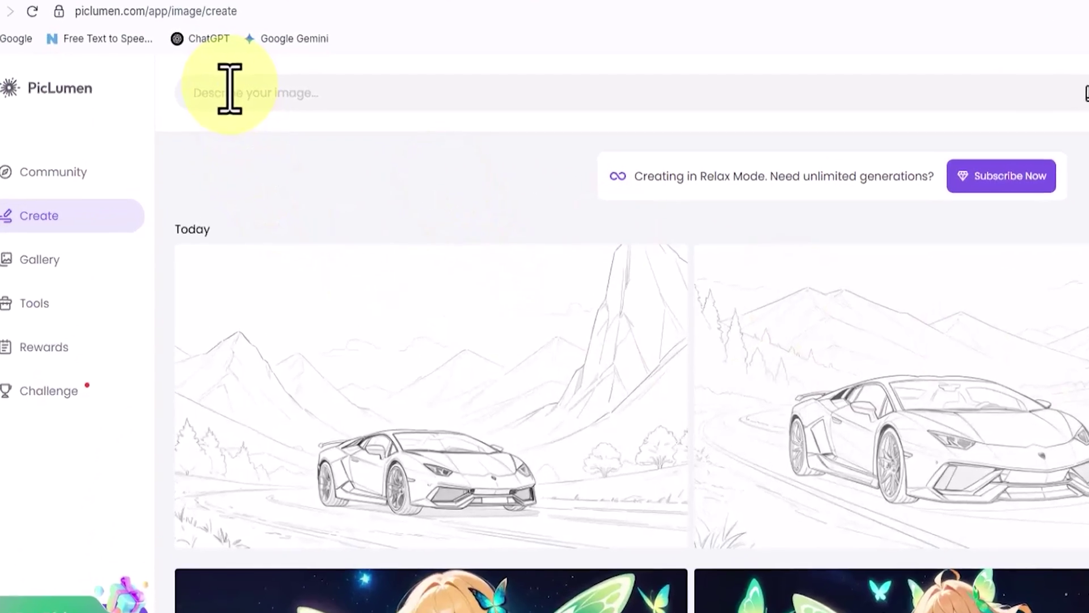
{"action": "right_click", "coordinate": [204, 86]}
{"action": "left_click", "coordinate": [409, 401]}
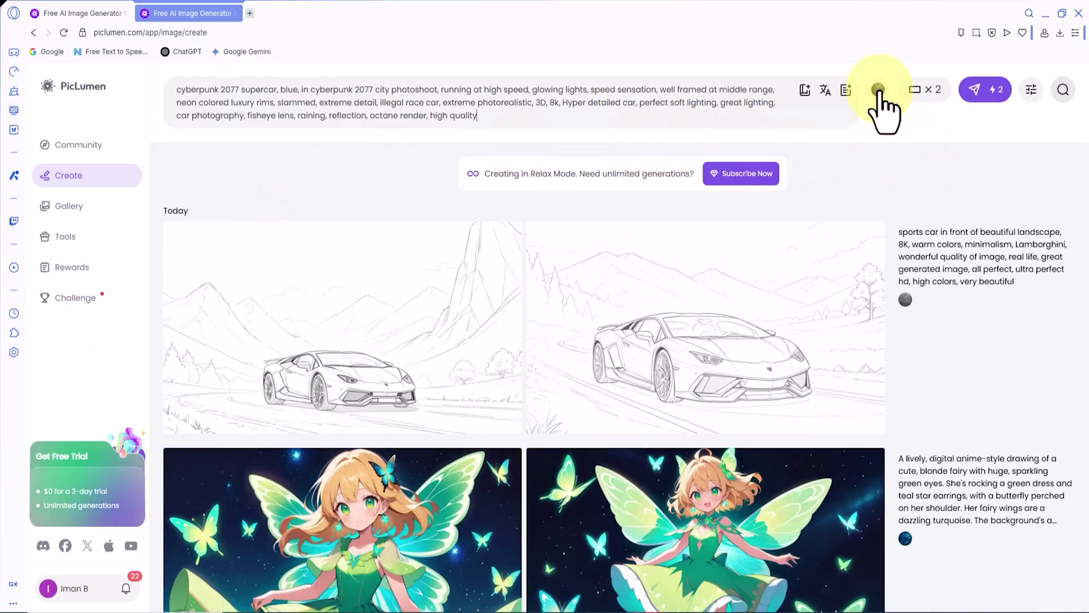
Step: Generate with FLUX.1-schnell and download the second, front-view blue supercar image
{"action": "left_click", "coordinate": [878, 89]}
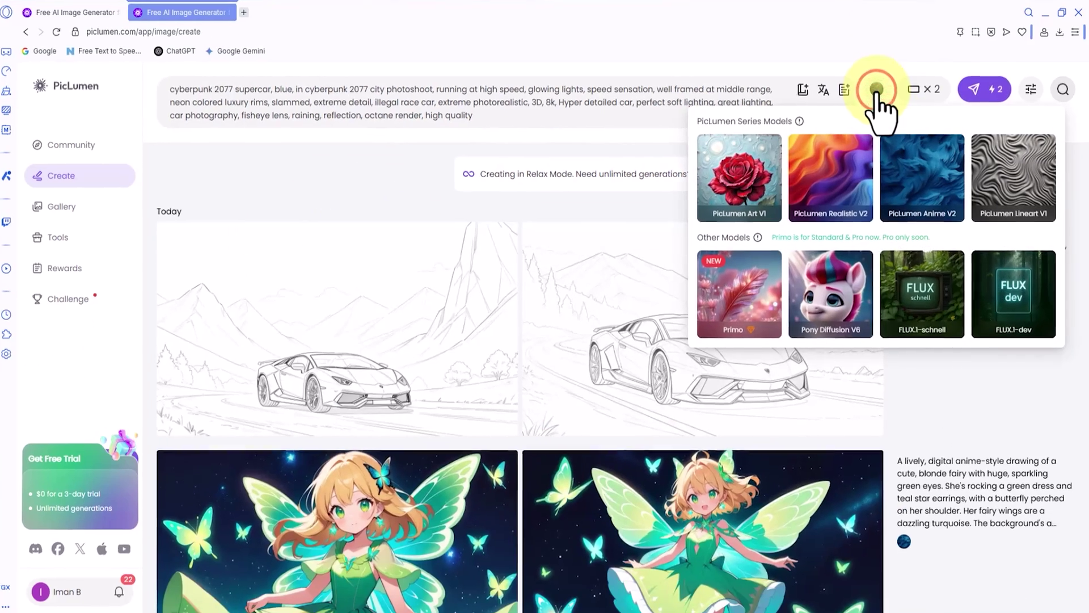
{"action": "mouse_move", "coordinate": [1052, 332]}
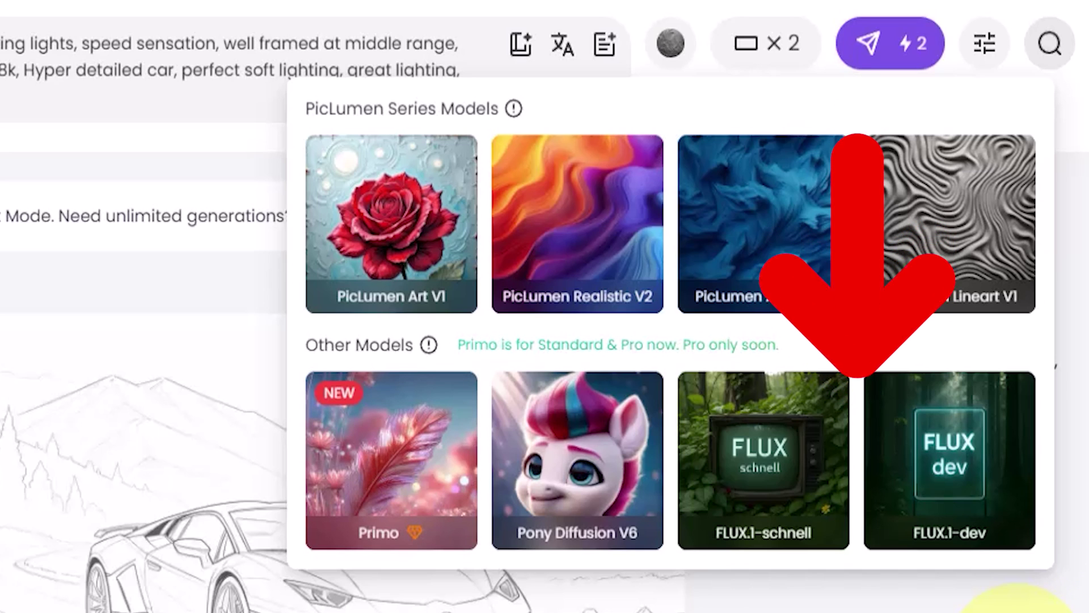
{"action": "mouse_move", "coordinate": [731, 442]}
{"action": "left_click", "coordinate": [772, 454]}
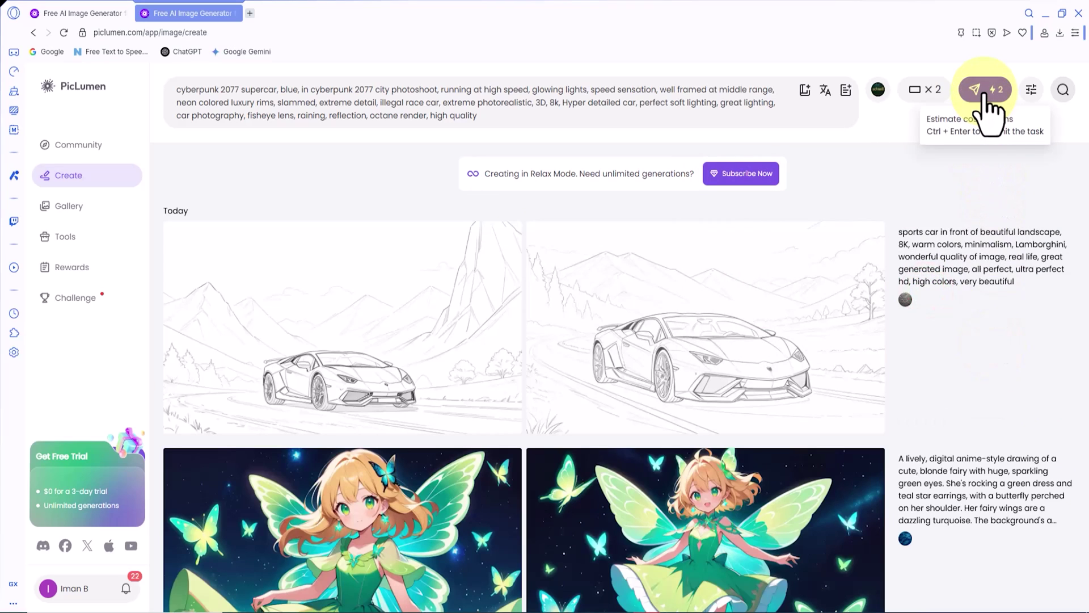
{"action": "left_click", "coordinate": [979, 90]}
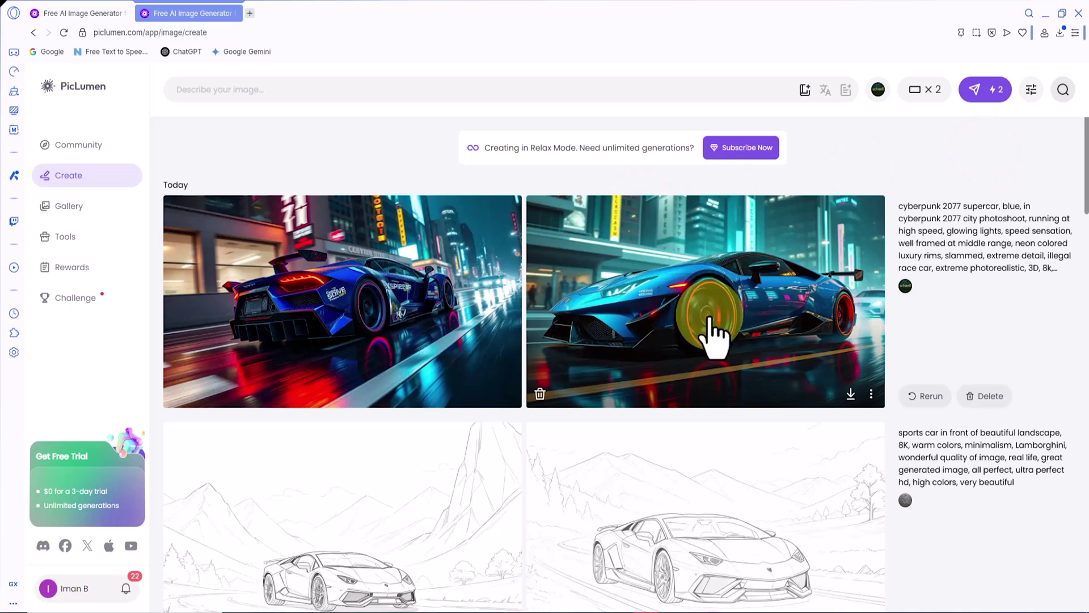
{"action": "left_click", "coordinate": [785, 310]}
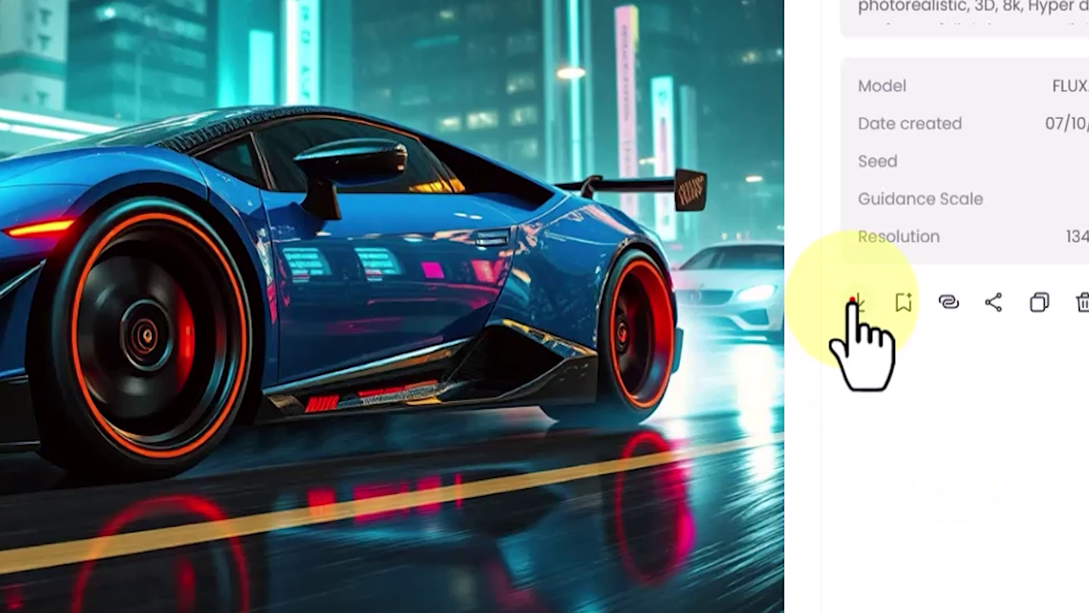
{"action": "left_click", "coordinate": [841, 345]}
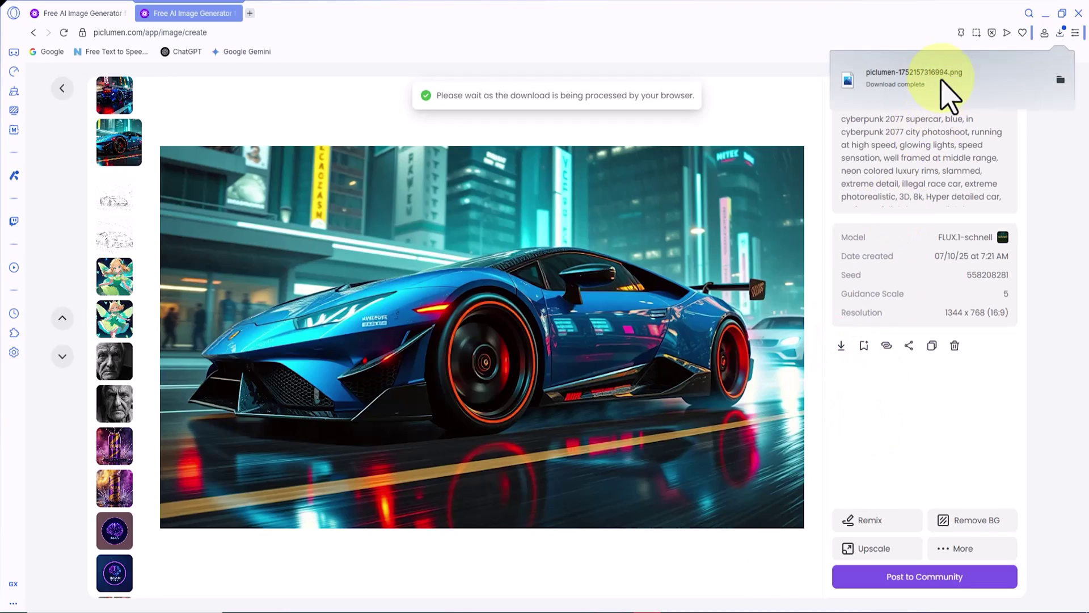
Step: Open the downloaded cyberpunk supercar PNG in Photos, zooming in and back out
{"action": "left_click", "coordinate": [959, 77]}
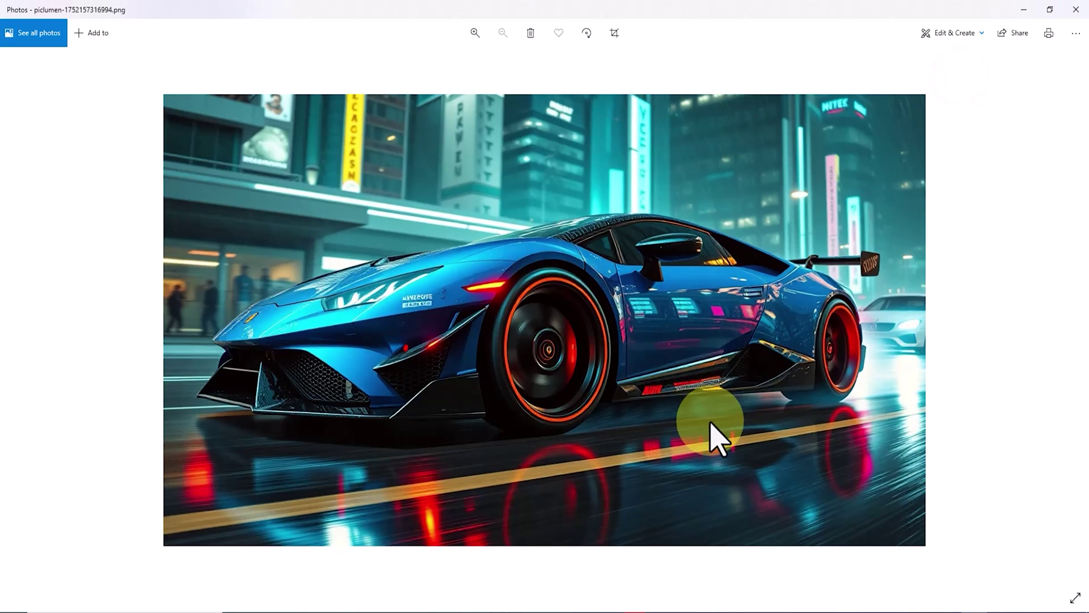
{"action": "scroll", "coordinate": [712, 437], "scroll_direction": "up", "scroll_amount": 2}
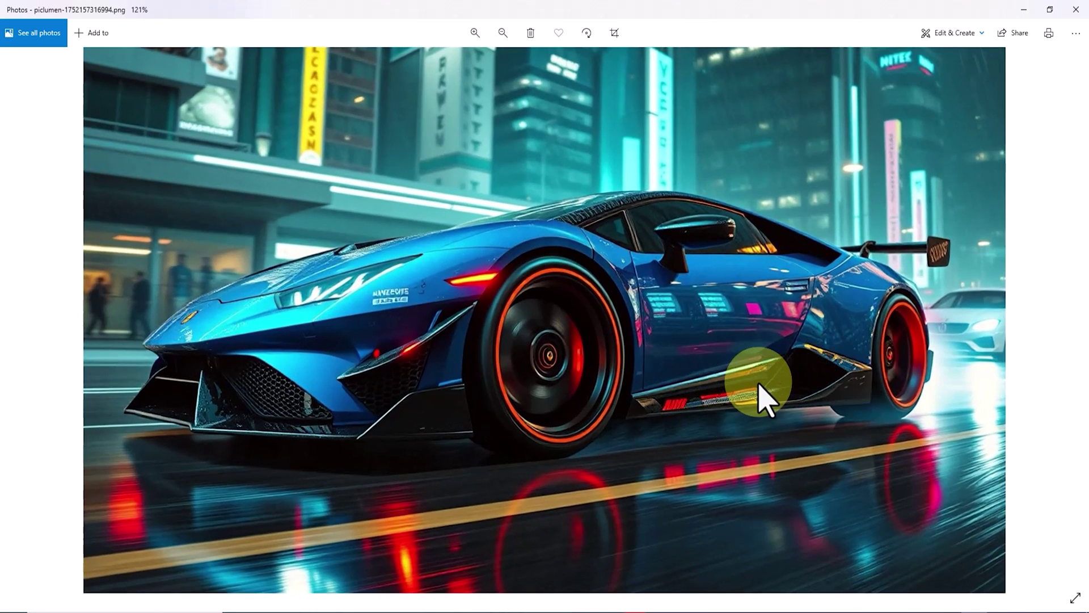
{"action": "scroll", "coordinate": [761, 391], "scroll_direction": "down", "scroll_amount": 2}
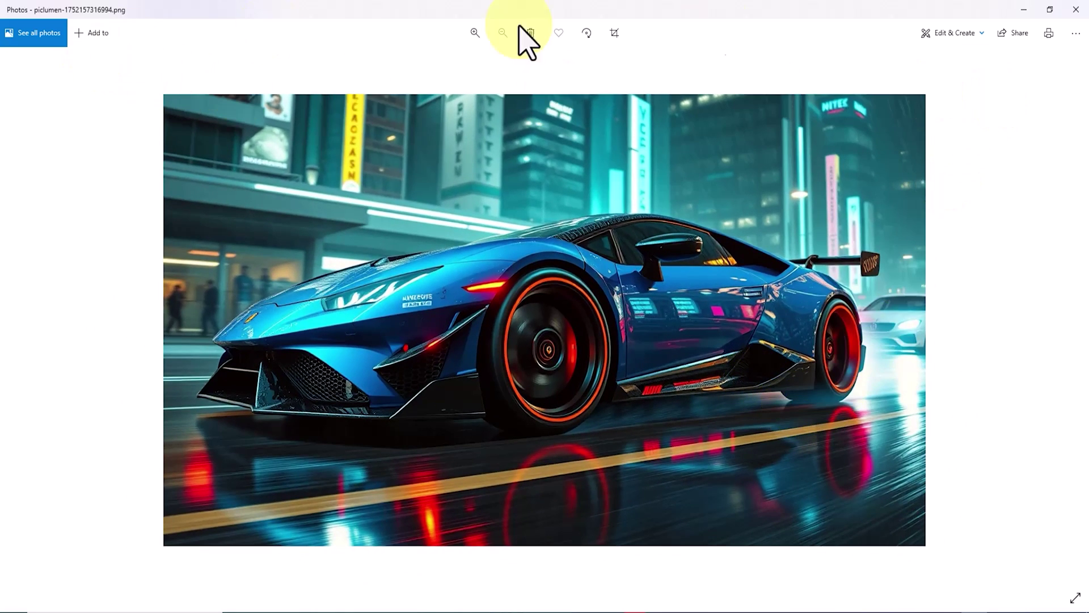
Step: Close Photos, view the rear-view blue car, then go back to the Create page list
{"action": "left_click", "coordinate": [1064, 10]}
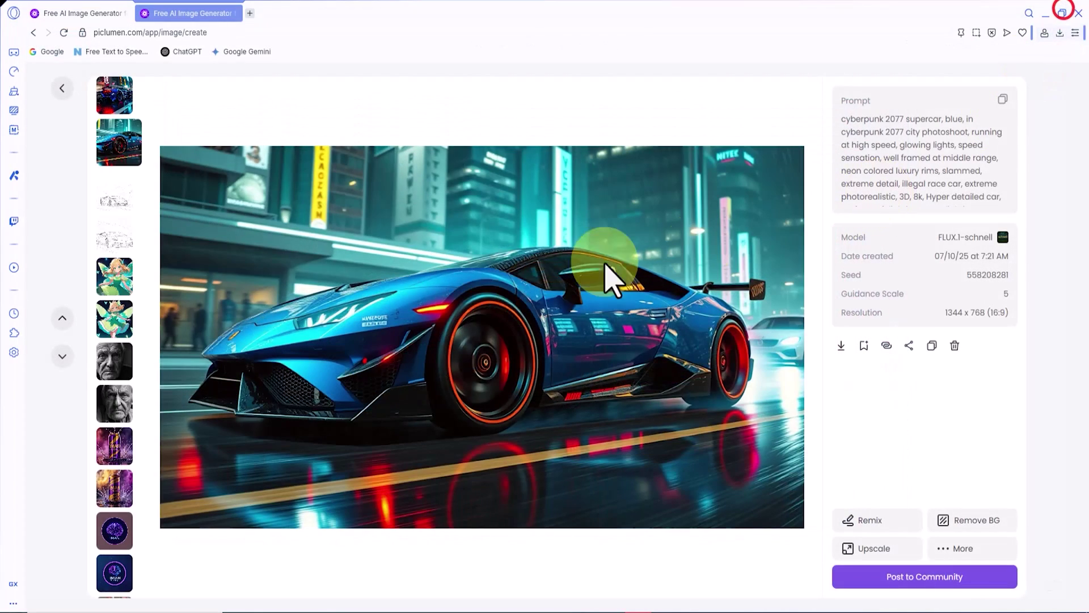
{"action": "left_click", "coordinate": [116, 96]}
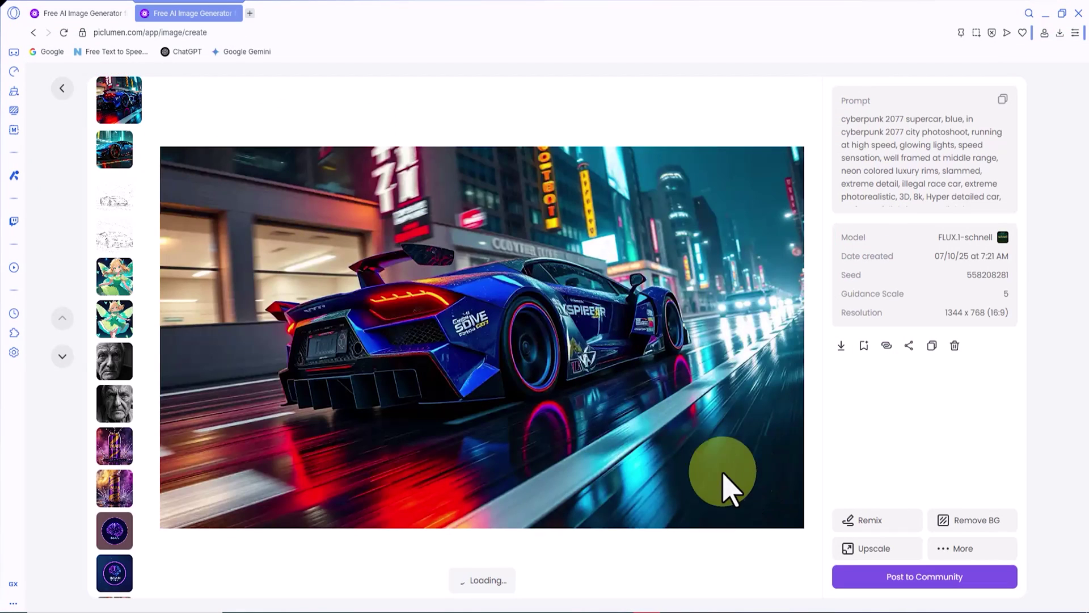
{"action": "left_click", "coordinate": [61, 87]}
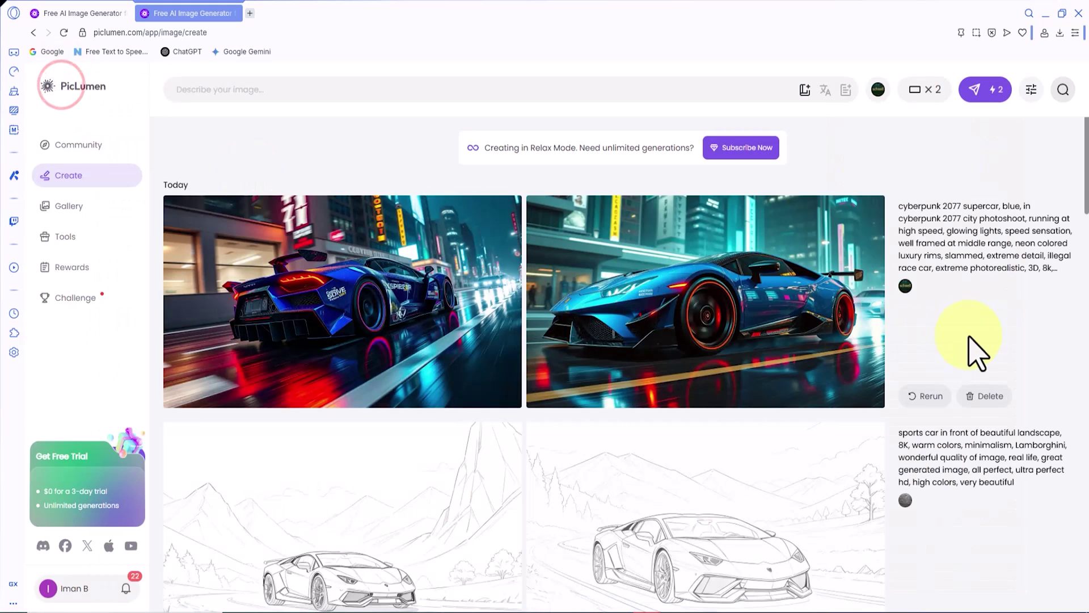